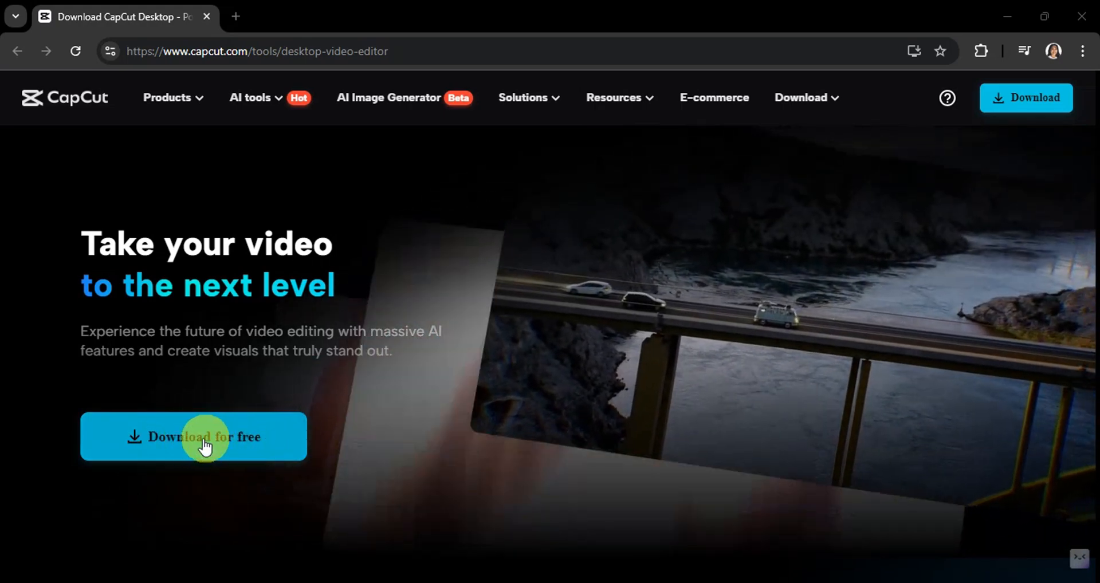
# - Download the free CapCut desktop video editor from its web page
pyautogui.click(243, 440)
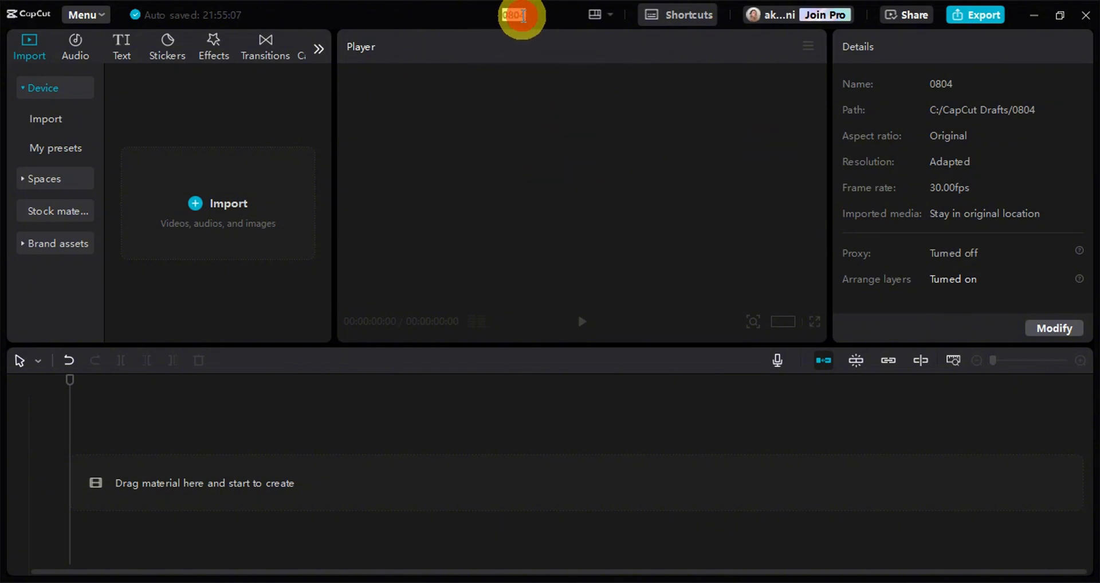
# - In the CapCut editor, examine the stock material, audio, text, stickers, effects, transitions, captions, filters and adjustment libraries
pyautogui.click(638, 176)
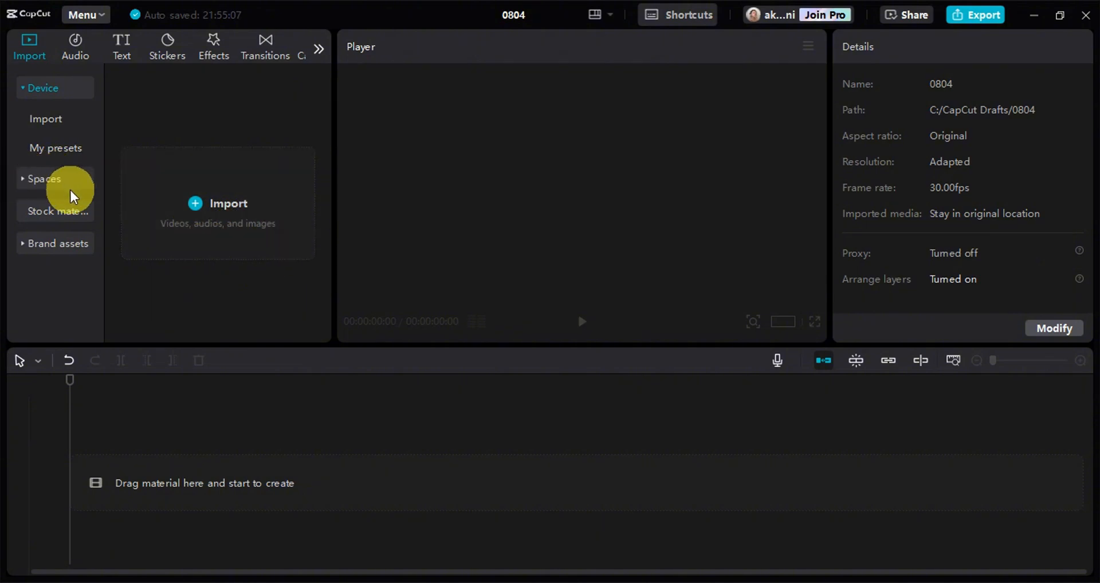
pyautogui.click(43, 210)
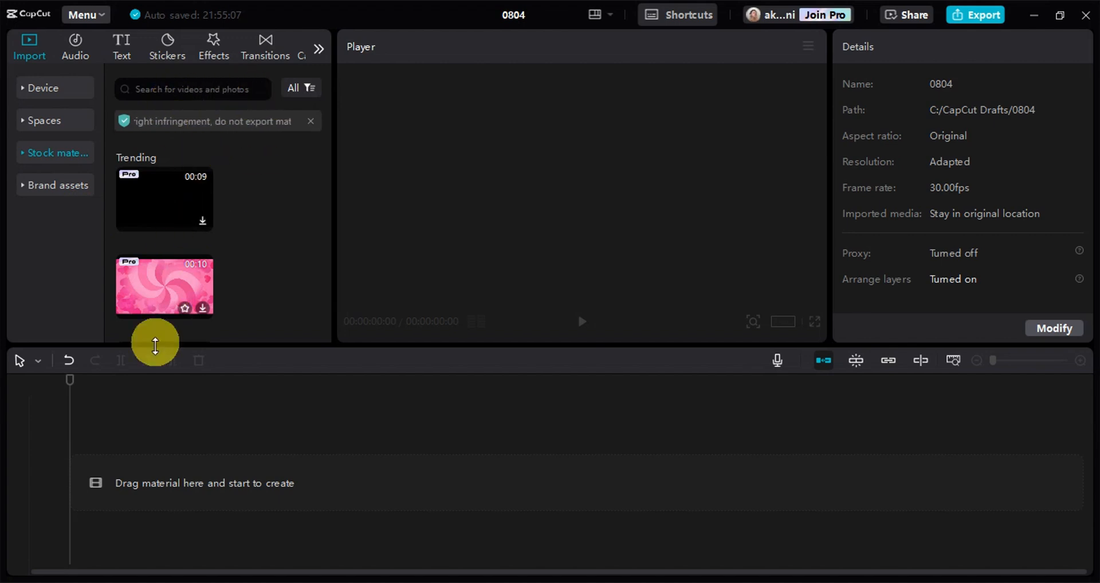
pyautogui.click(76, 57)
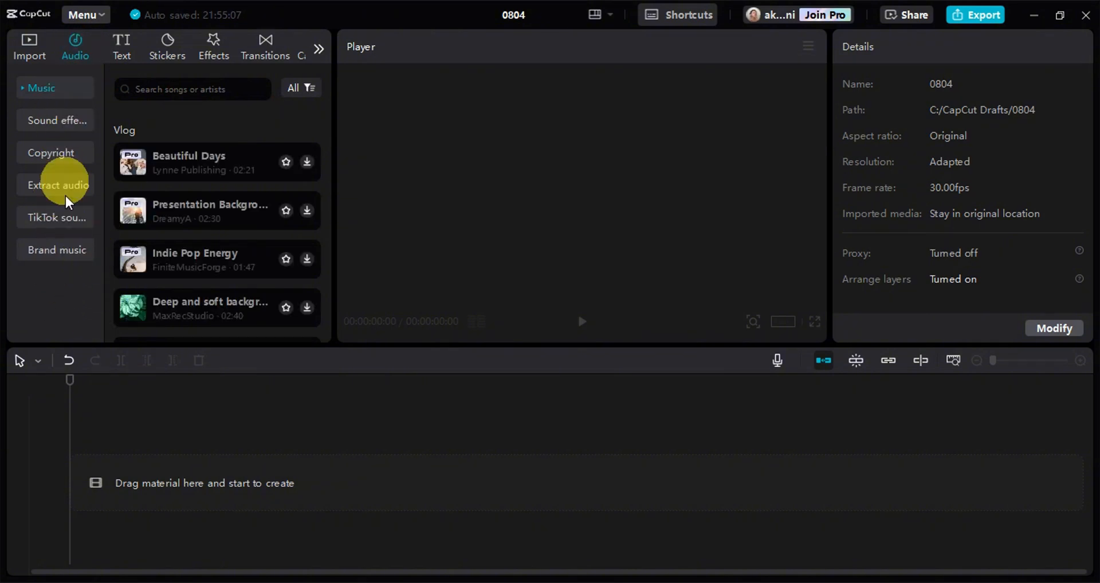
pyautogui.click(66, 156)
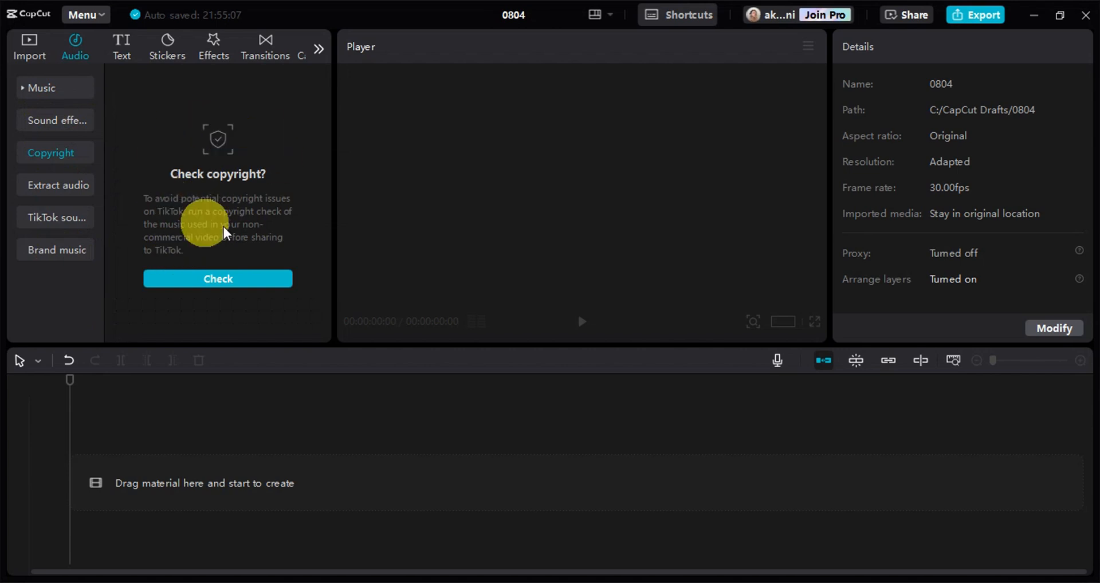
pyautogui.click(124, 53)
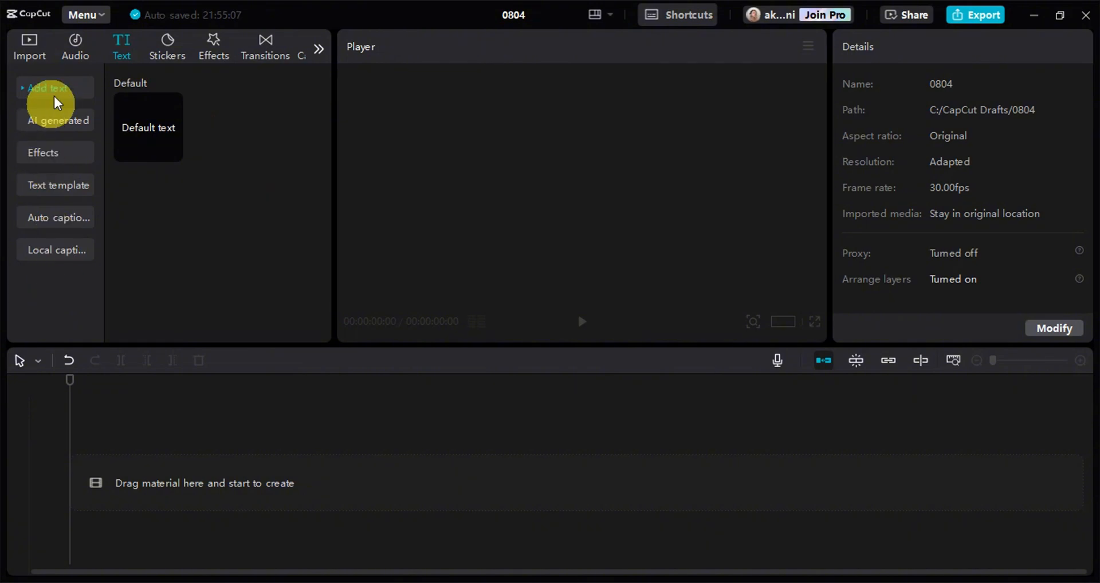
pyautogui.click(169, 53)
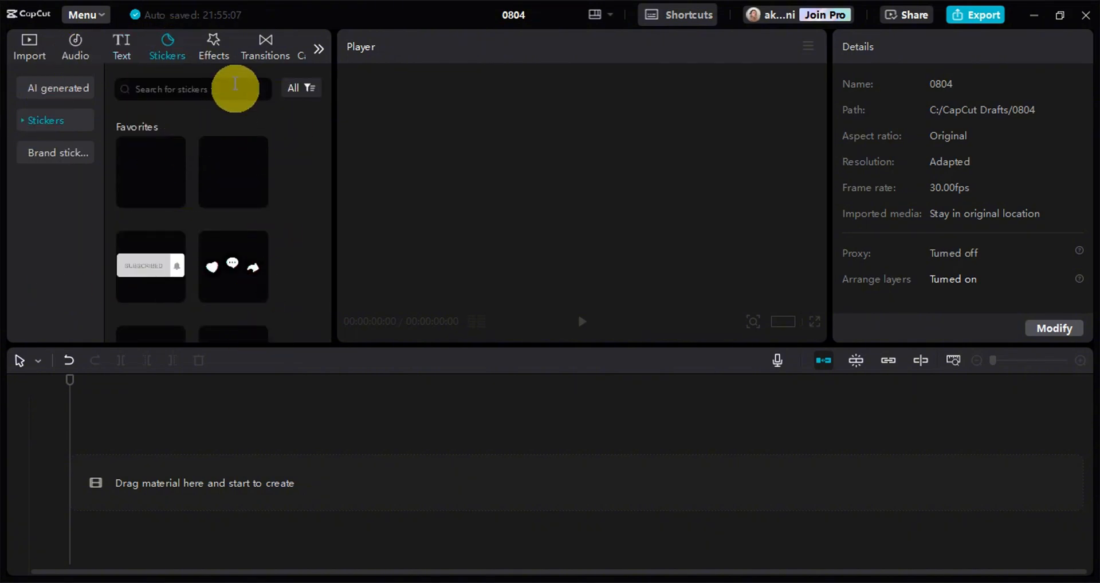
pyautogui.click(214, 49)
pyautogui.click(267, 48)
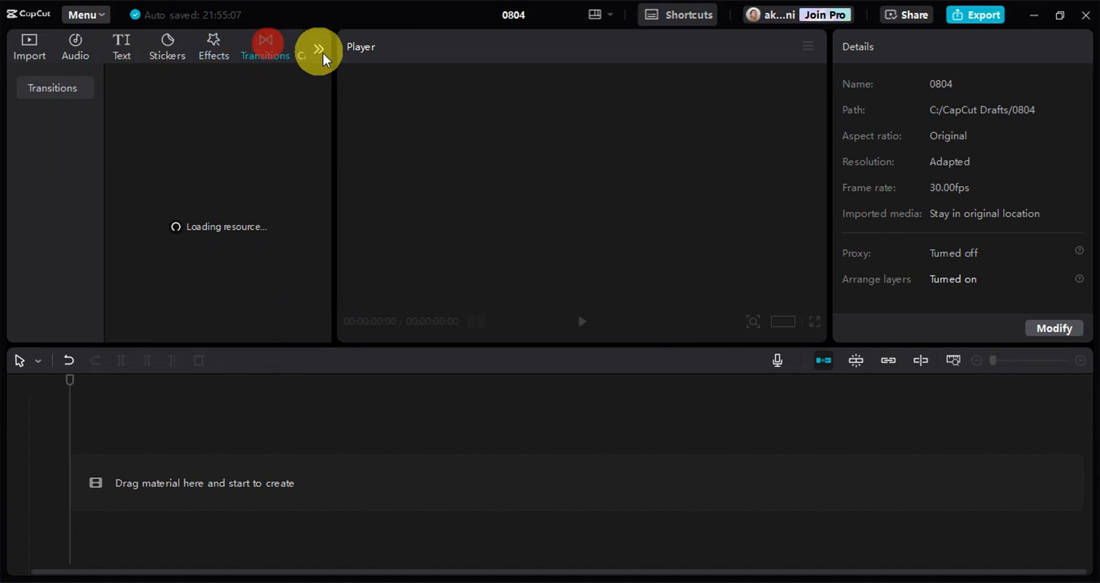
pyautogui.click(319, 50)
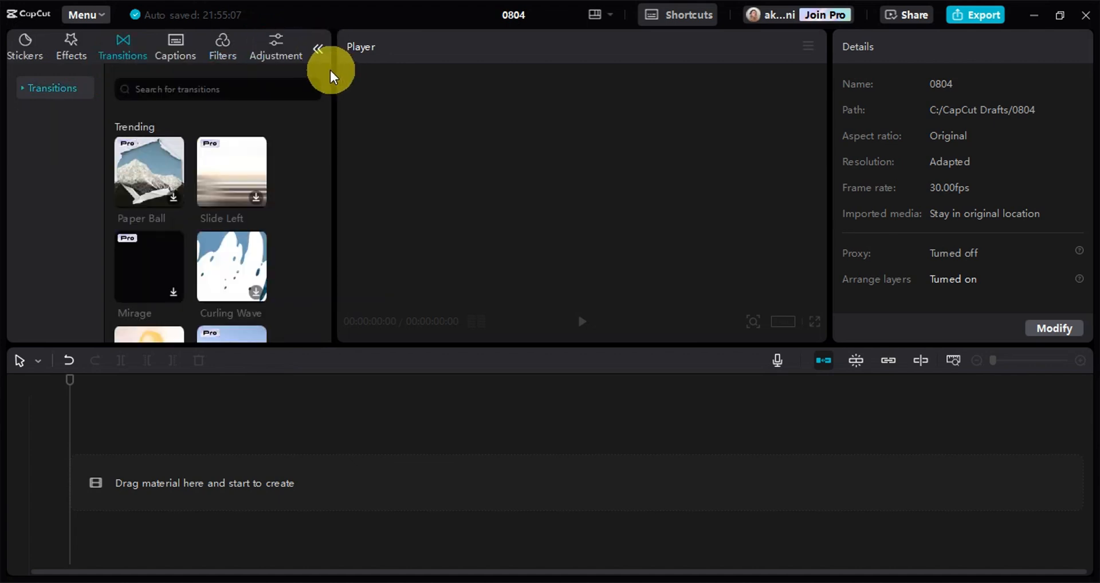
pyautogui.click(177, 46)
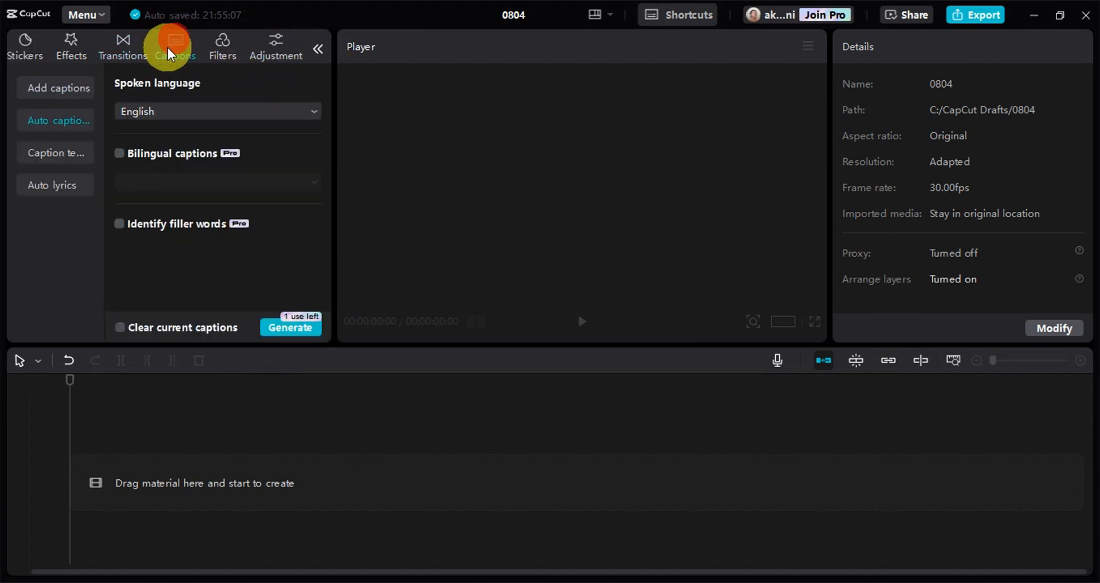
pyautogui.click(223, 52)
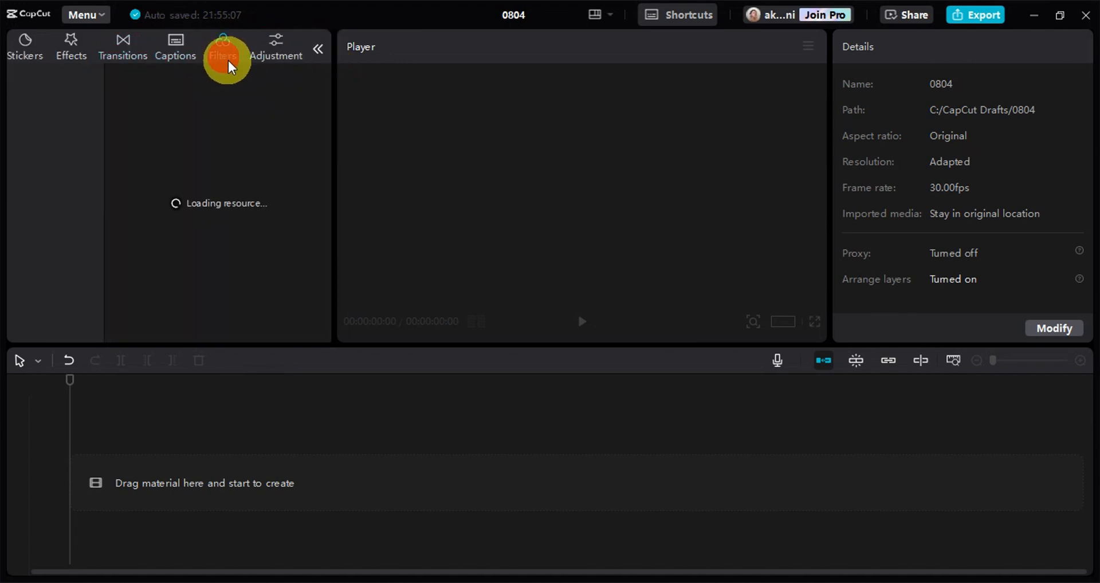
pyautogui.click(280, 52)
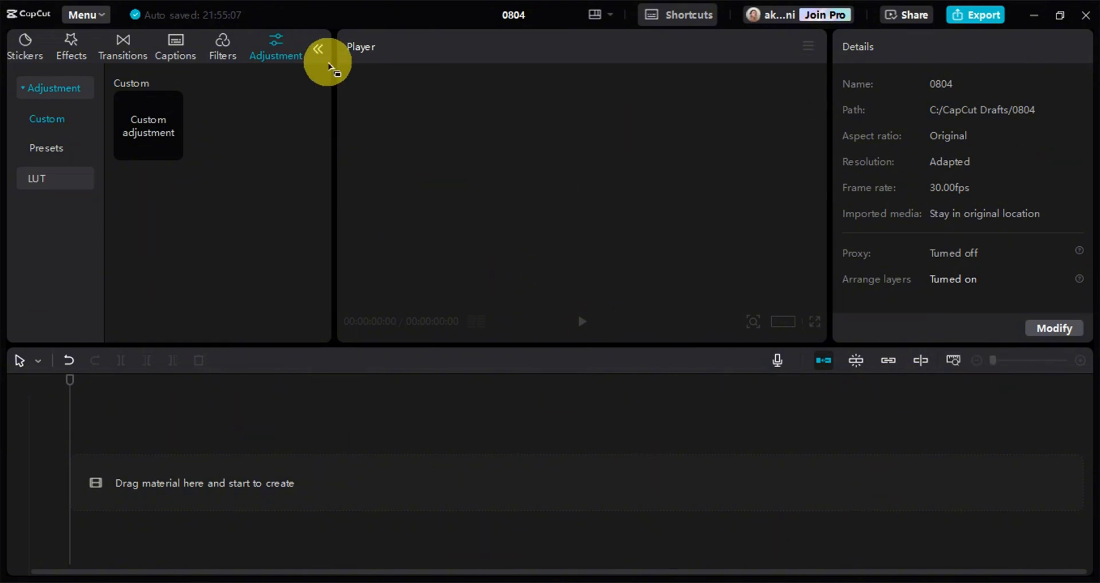
pyautogui.click(319, 52)
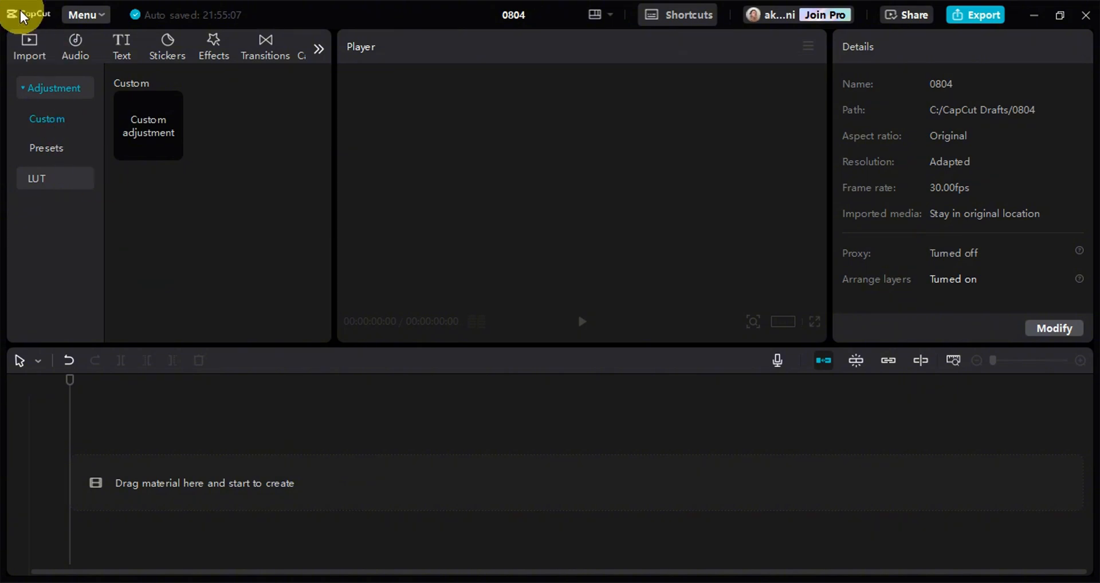
# - Examine the option for importing videos, audios and images from the device
pyautogui.click(26, 49)
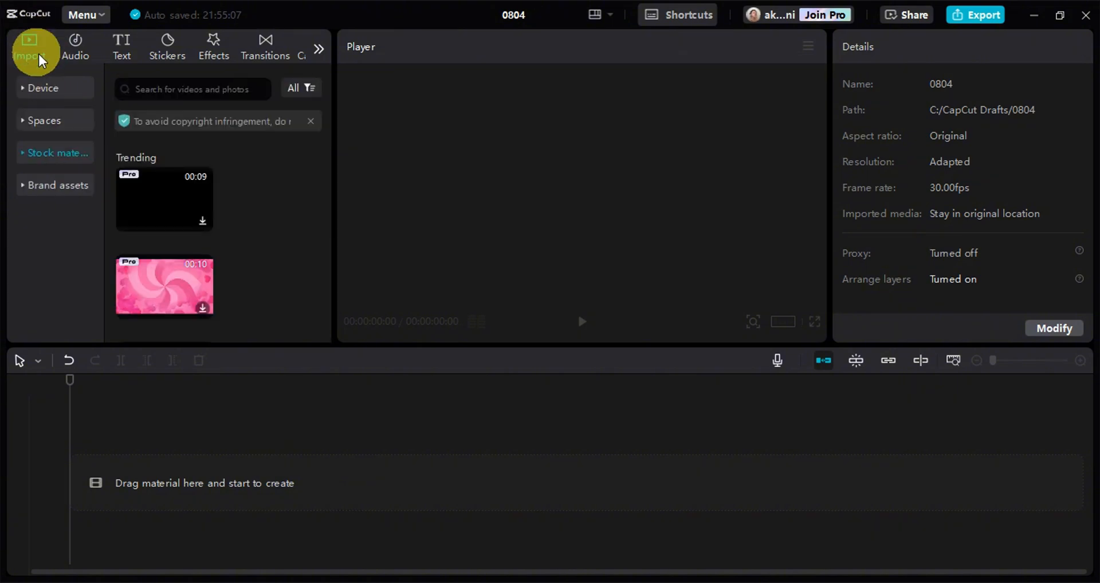
pyautogui.click(46, 88)
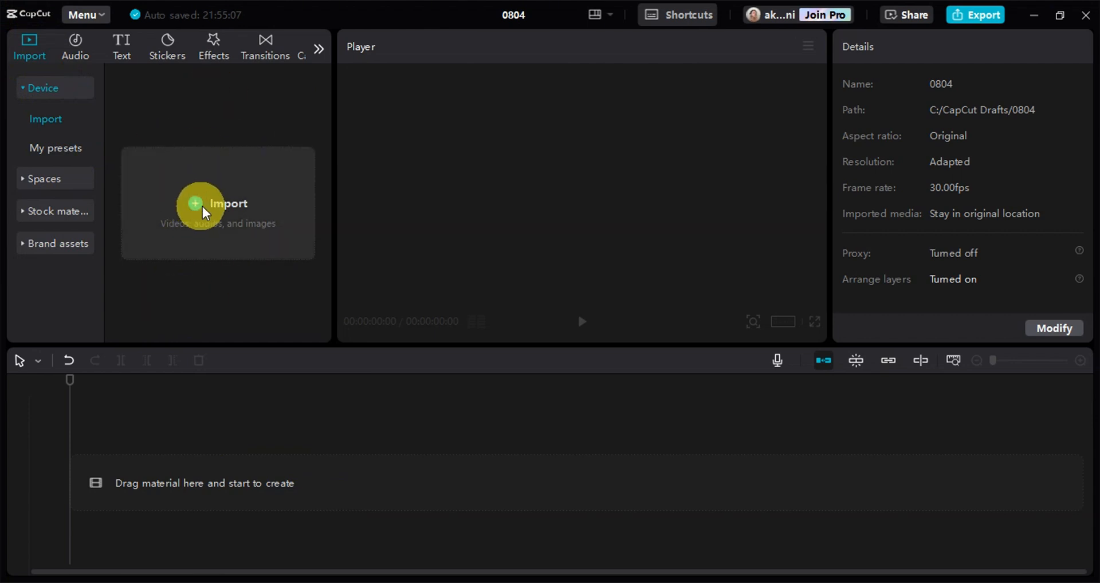
pyautogui.click(223, 192)
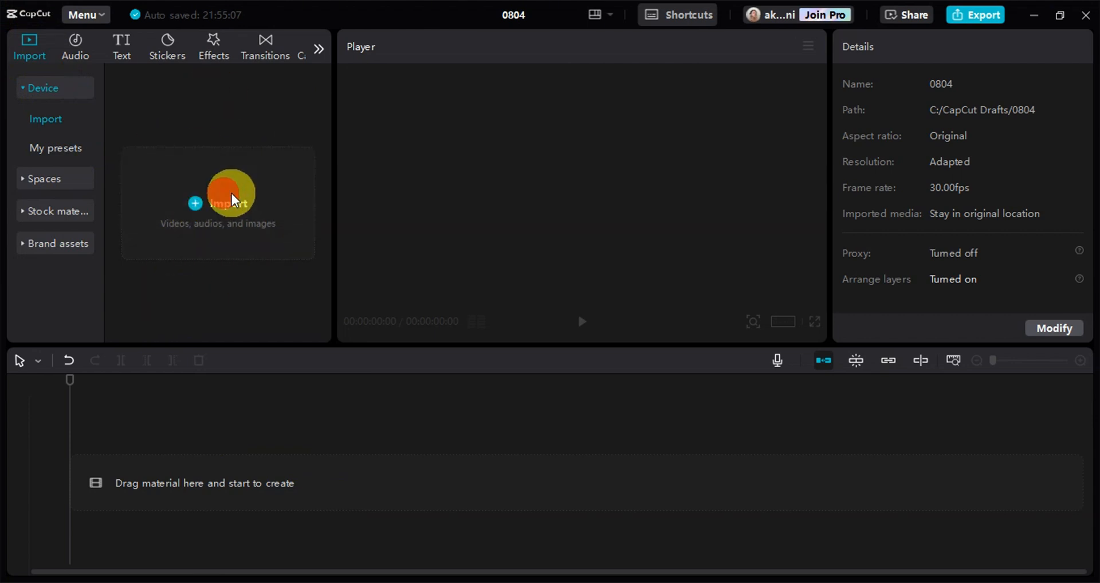
pyautogui.click(533, 10)
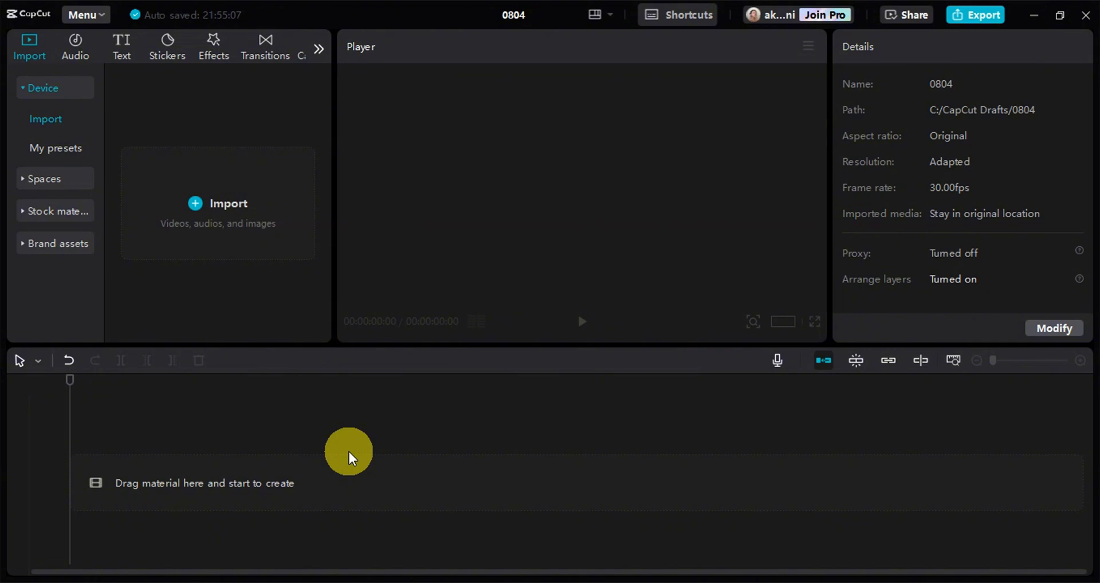
# - Browse the music categories in the audio library, including the Warm tracks
pyautogui.click(77, 44)
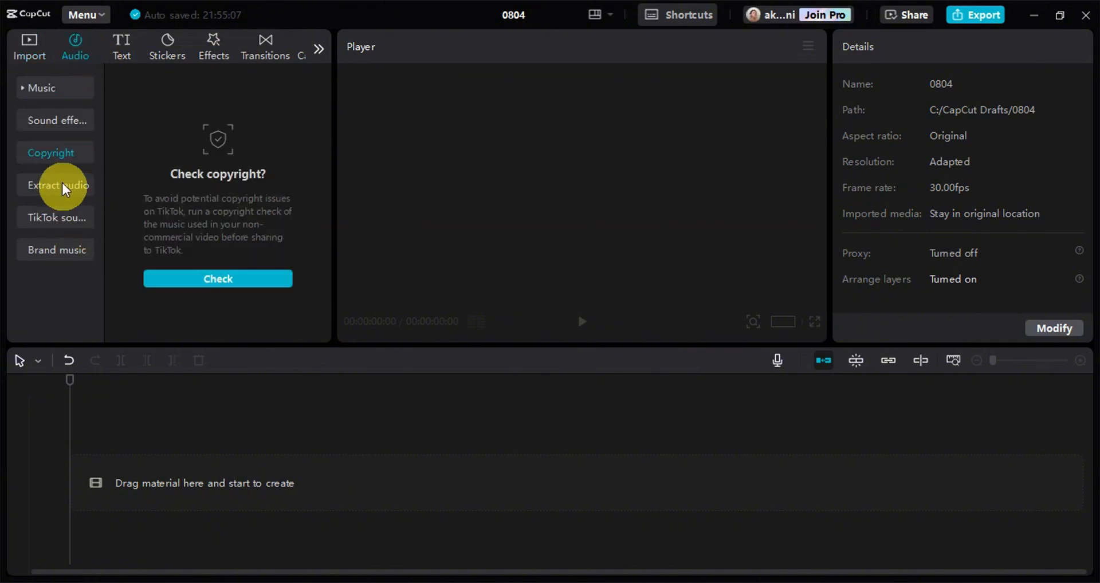
pyautogui.click(33, 88)
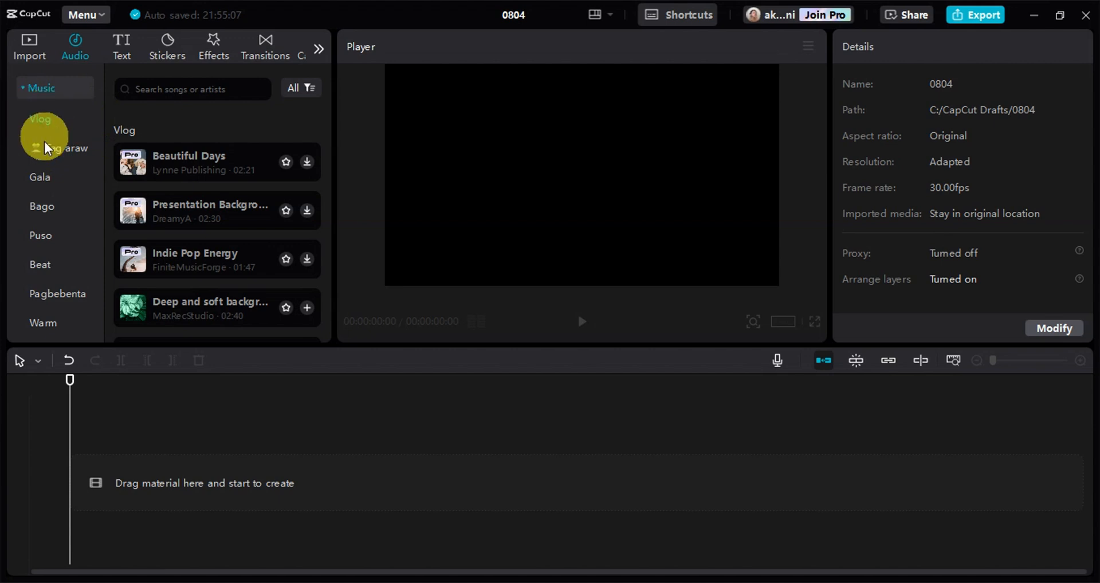
pyautogui.scroll(-2, 63, 205)
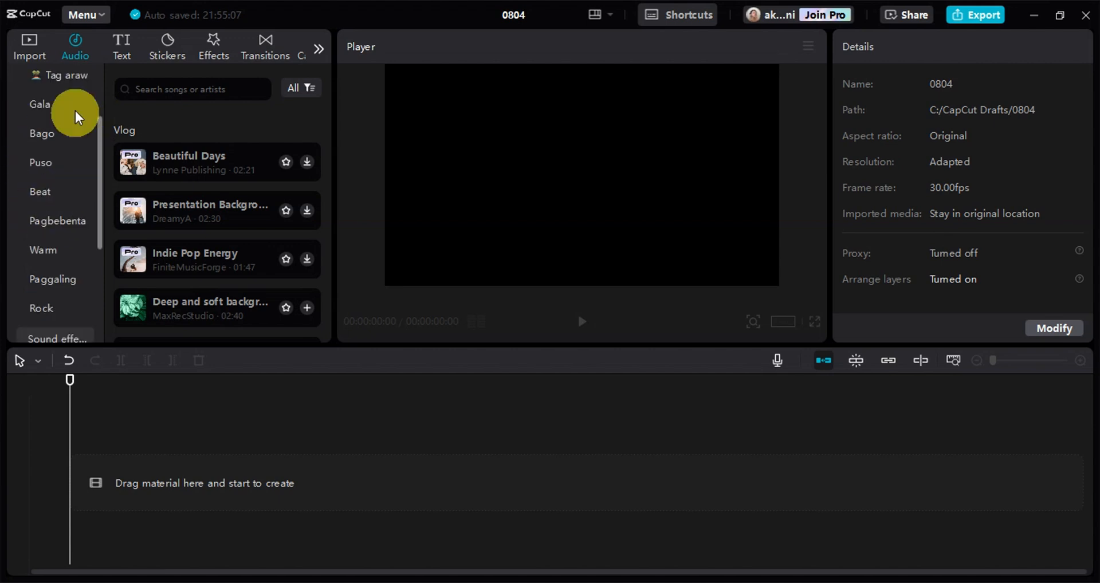
pyautogui.click(43, 307)
pyautogui.click(43, 250)
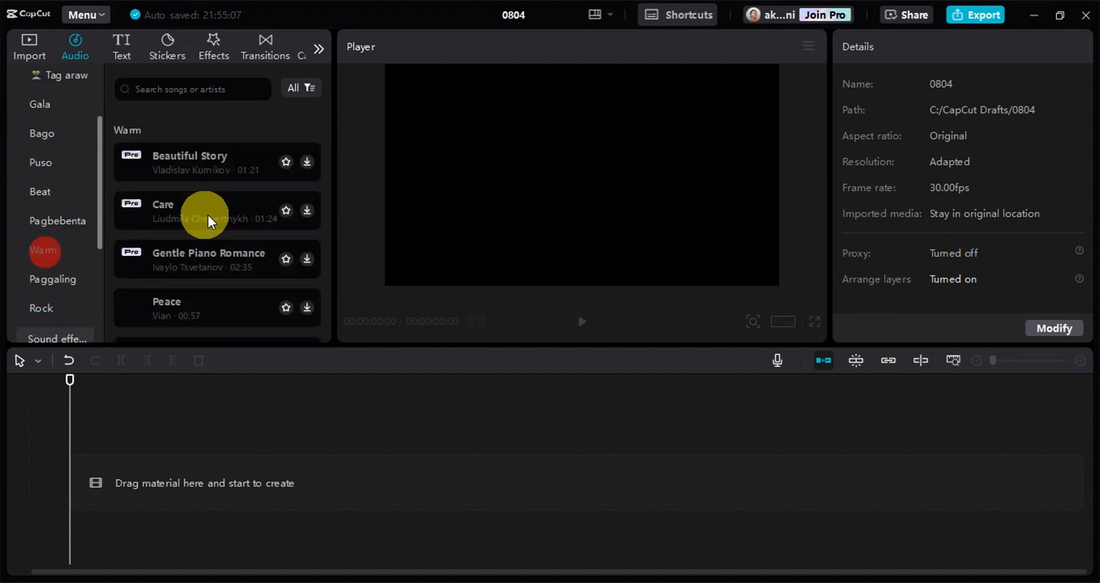
# - Find the Good Vibes track in the Beat music category, preview it and add it to the timeline
pyautogui.click(33, 191)
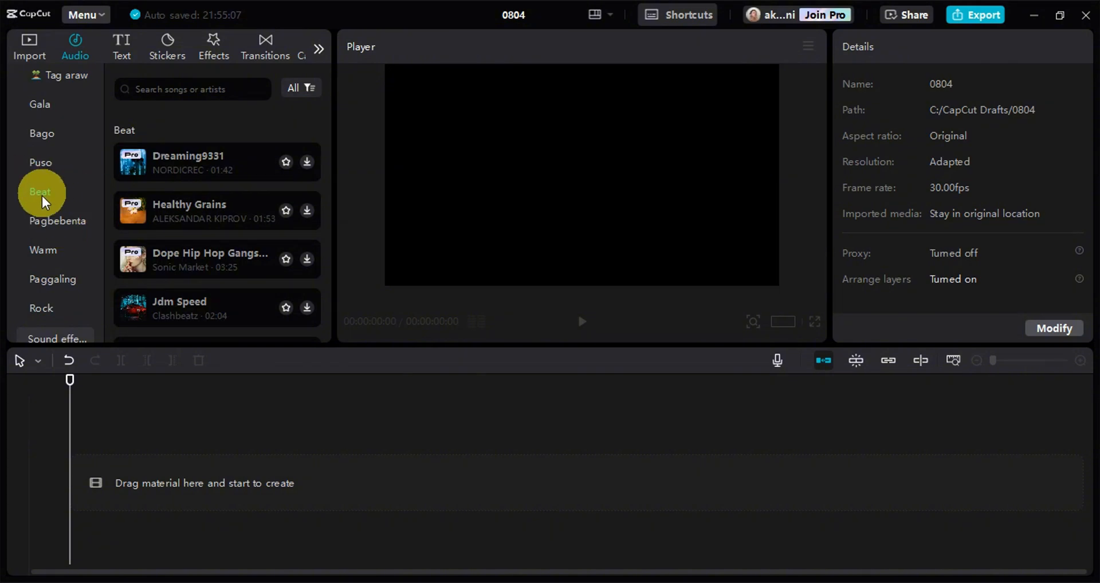
pyautogui.scroll(-3, 223, 225)
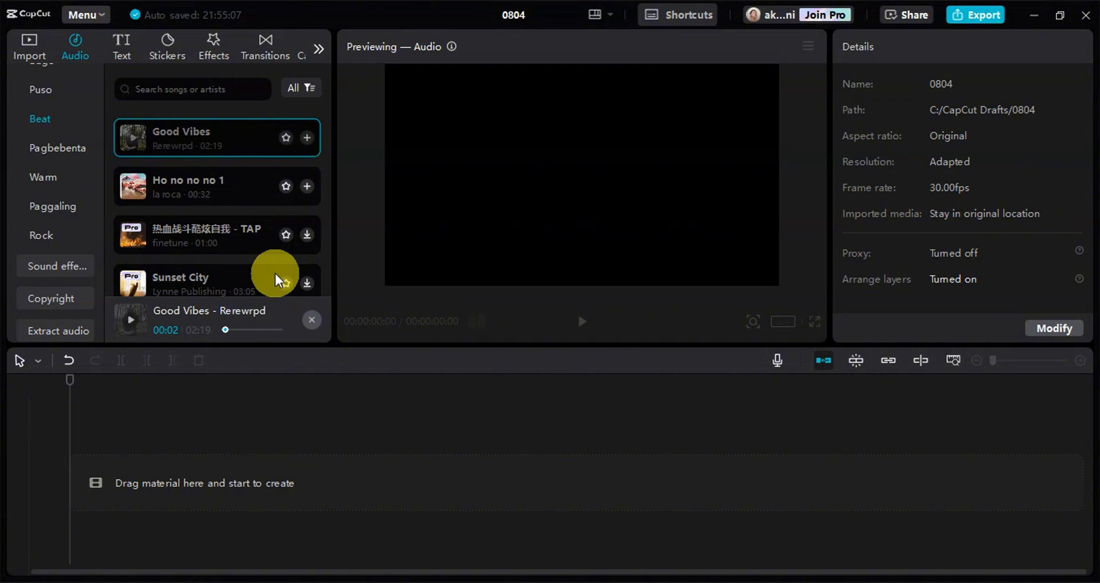
pyautogui.click(133, 140)
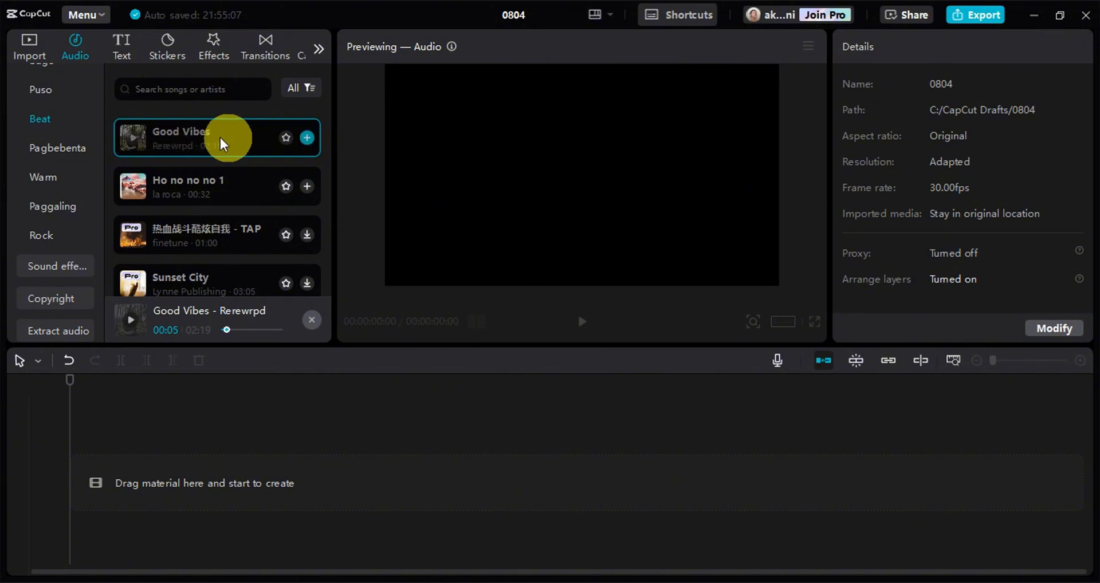
pyautogui.click(308, 138)
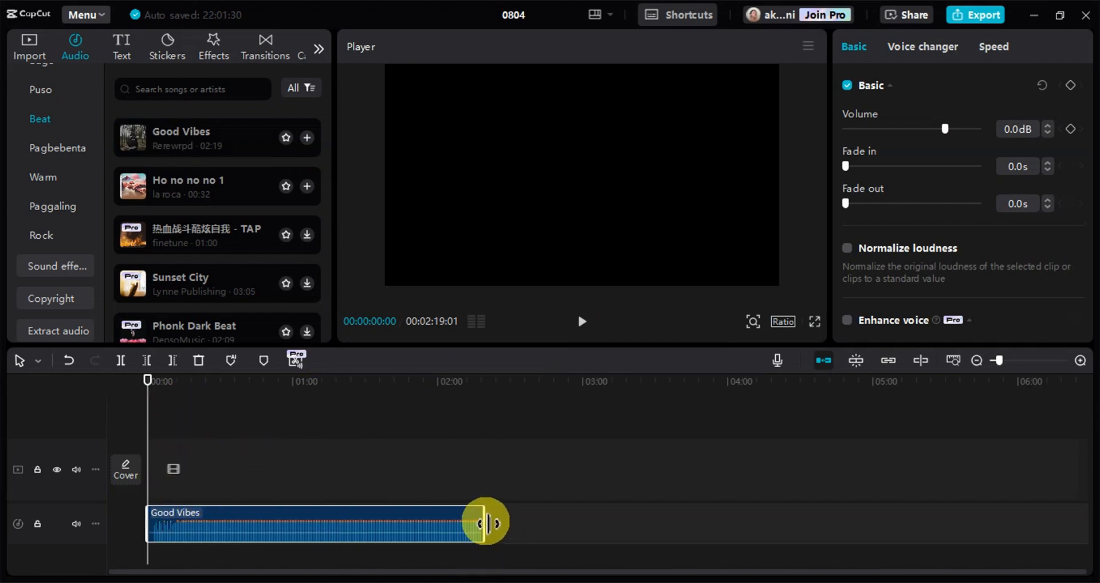
pyautogui.moveTo(484, 522)
pyautogui.mouseDown()
pyautogui.moveTo(628, 517)
pyautogui.moveTo(622, 532)
pyautogui.moveTo(694, 517)
pyautogui.mouseUp()
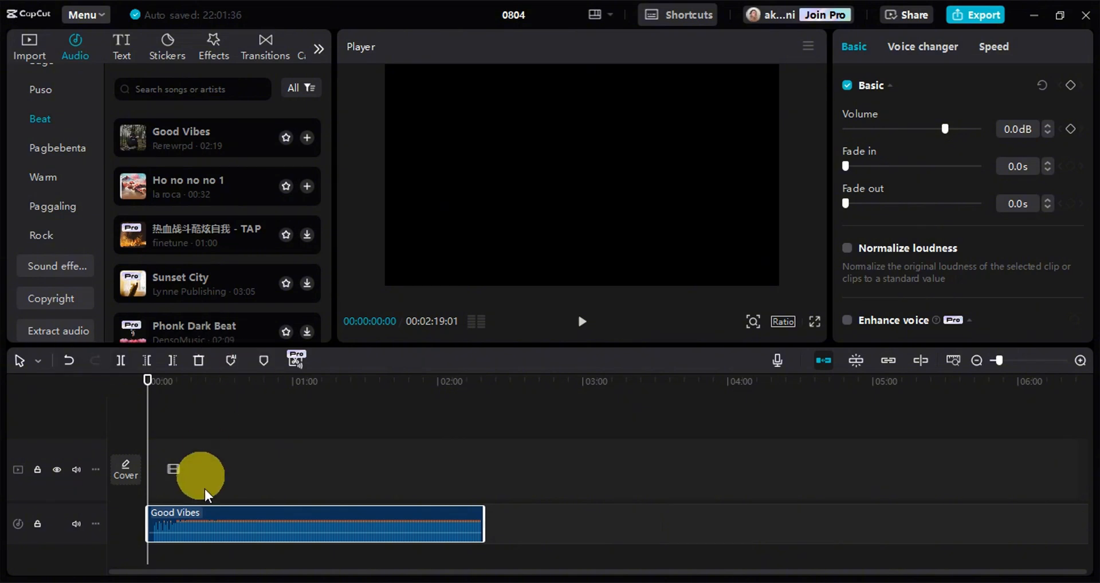
# - Trim about 1.7 seconds off the start of the Good Vibes clip
pyautogui.scroll(5, 275, 473)
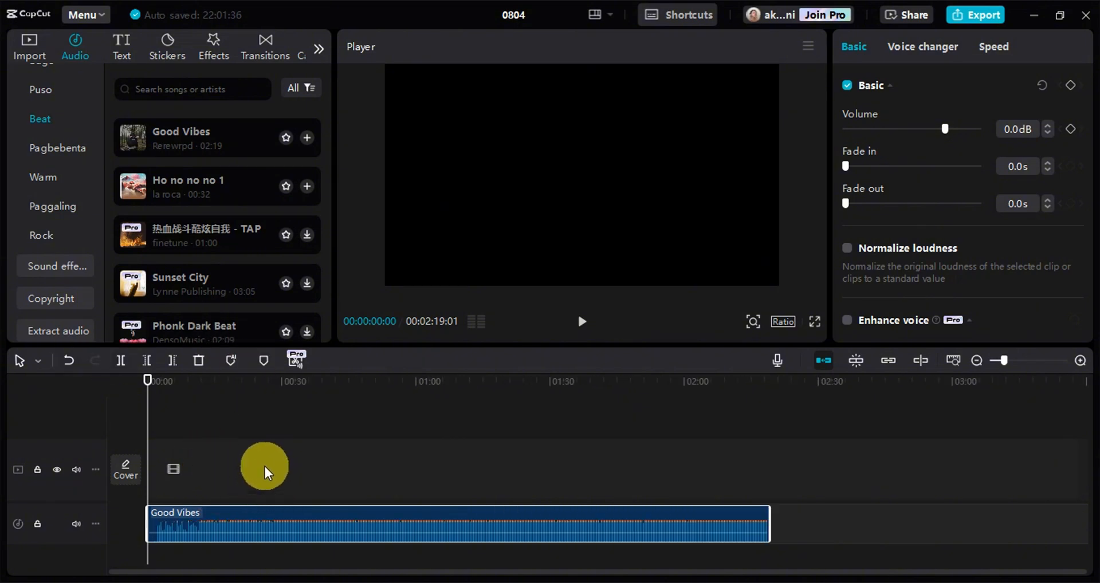
pyautogui.moveTo(171, 389); pyautogui.dragTo(165, 390)
pyautogui.press('q')
pyautogui.moveTo(211, 515); pyautogui.dragTo(212, 481)
# - Cut off everything in the Good Vibes clip after 00:00:20:08
pyautogui.click(252, 383)
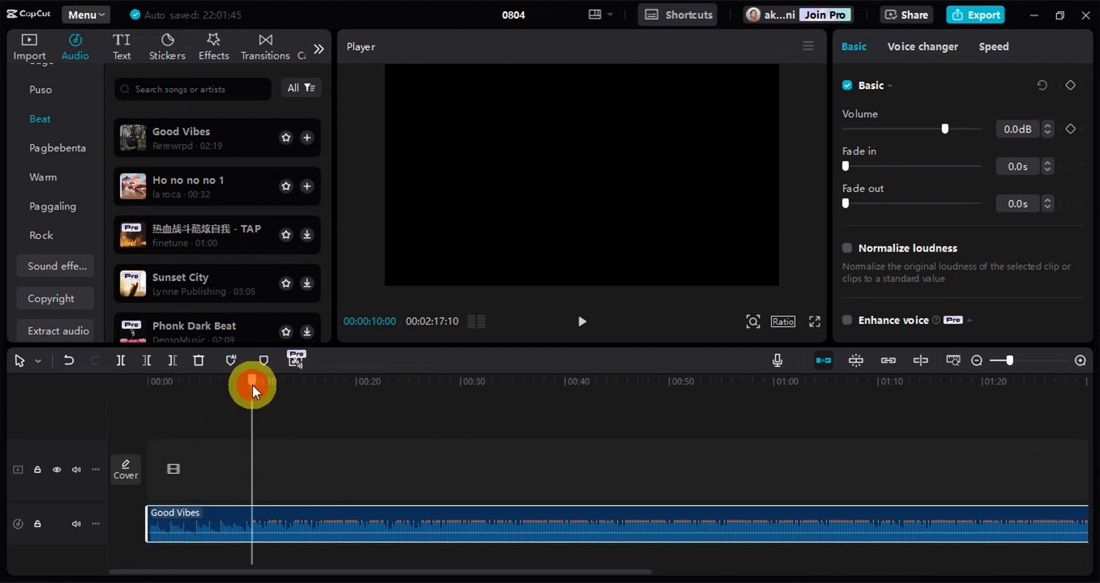
pyautogui.moveTo(251, 382); pyautogui.dragTo(359, 384)
pyautogui.press('w')
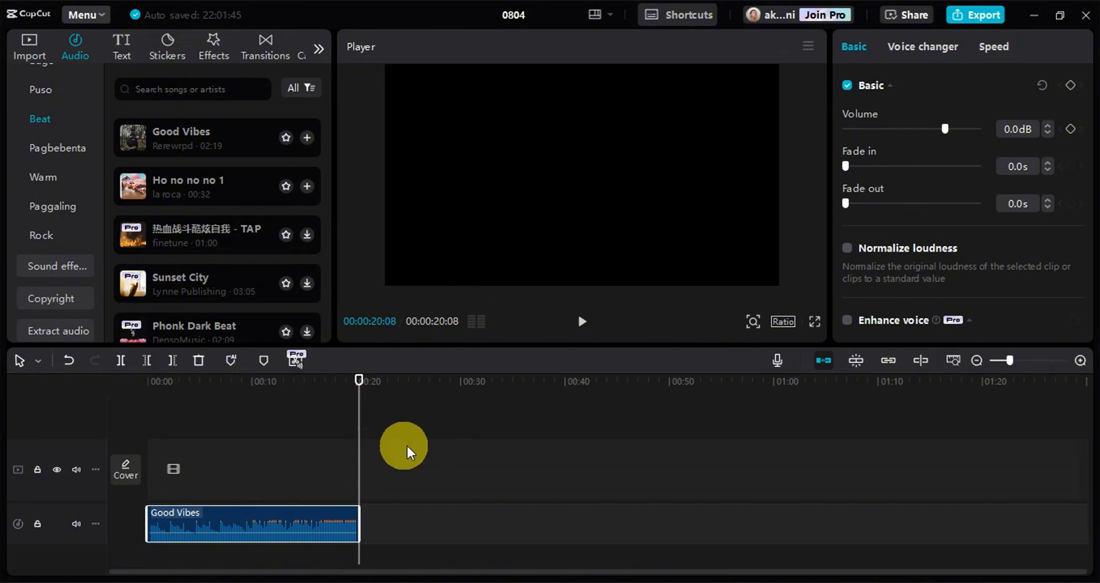
# - Add a marker to the Good Vibes clip on the beat at 00:00:02:02
pyautogui.keyDown('ctrl'); pyautogui.scroll(5, 325, 504); pyautogui.keyUp('ctrl')
pyautogui.scroll(-1, 333, 506)
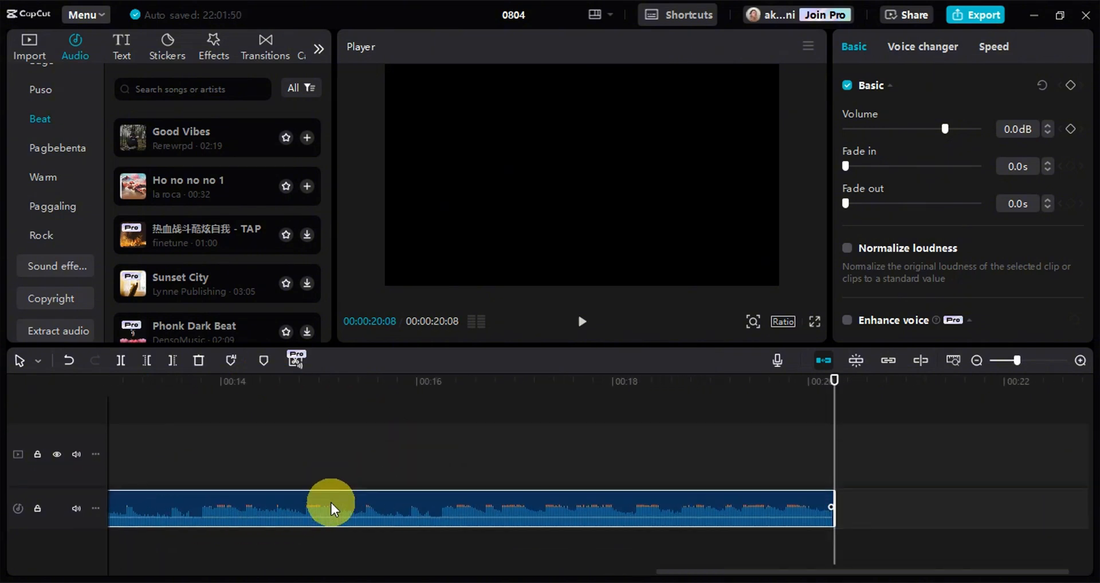
pyautogui.keyDown('ctrl'); pyautogui.scroll(-1, 331, 504); pyautogui.keyUp('ctrl')
pyautogui.moveTo(623, 572); pyautogui.dragTo(370, 572)
pyautogui.keyDown('ctrl'); pyautogui.scroll(-1, 377, 505); pyautogui.keyUp('ctrl')
pyautogui.keyDown('ctrl'); pyautogui.scroll(-1, 377, 505); pyautogui.keyUp('ctrl')
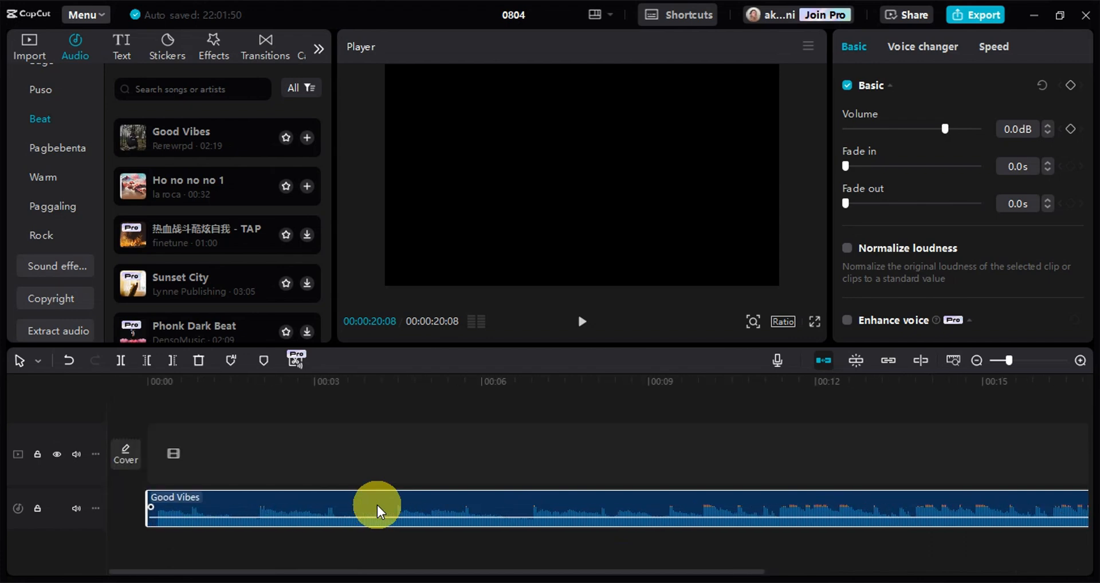
pyautogui.click(250, 387)
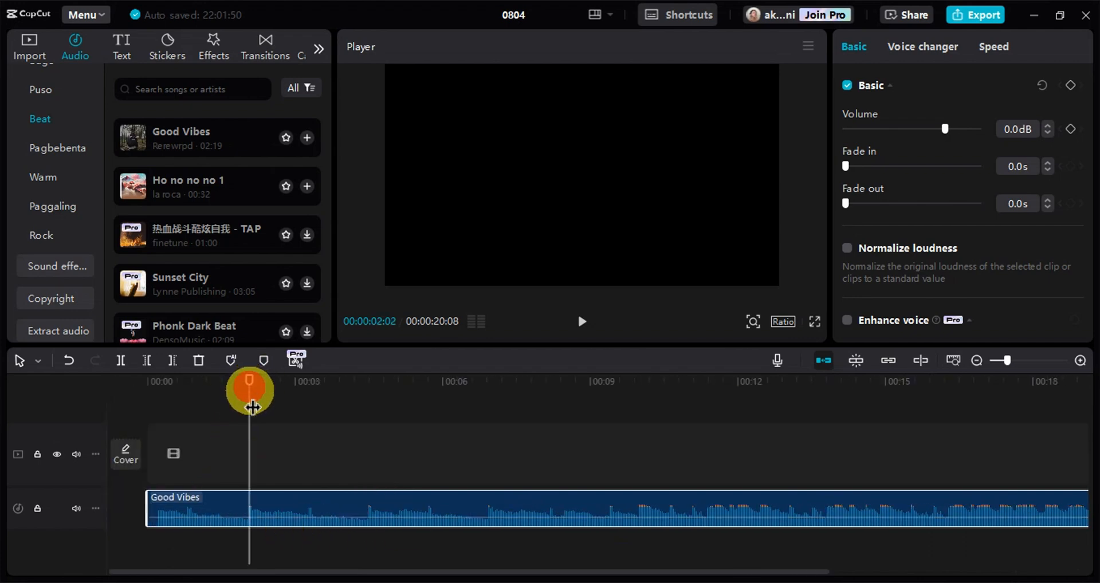
pyautogui.click(264, 360)
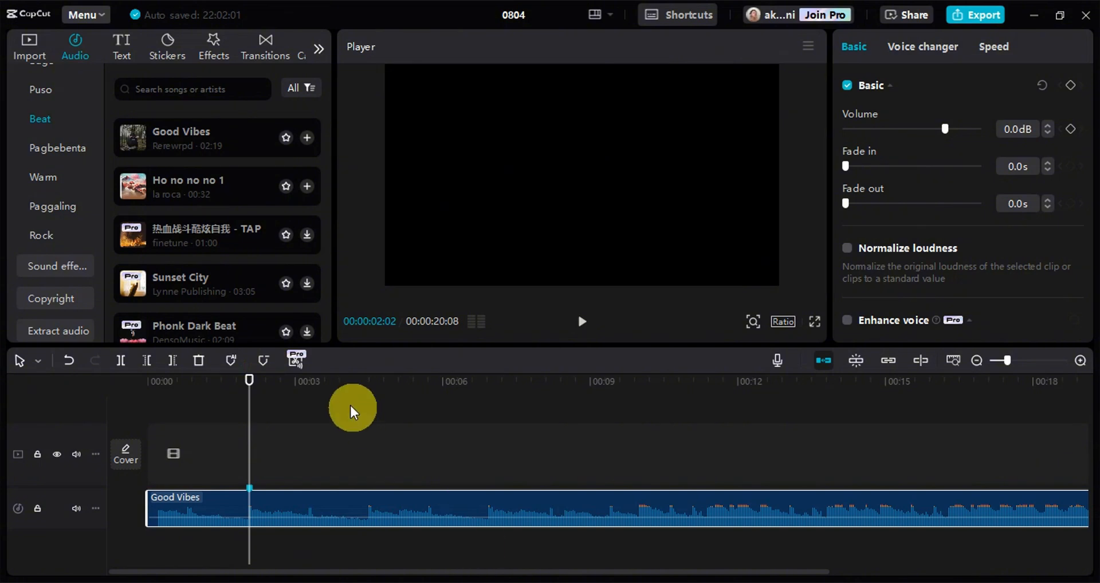
# - Remove the marker at 00:00:02:02 from the Good Vibes clip
pyautogui.click(265, 361)
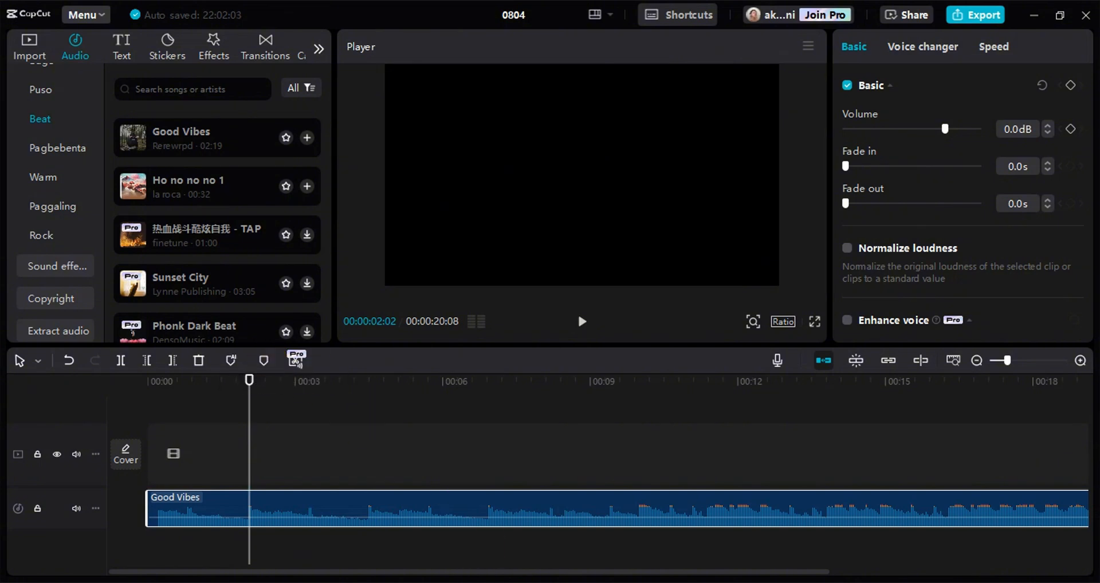
pyautogui.click(521, 442)
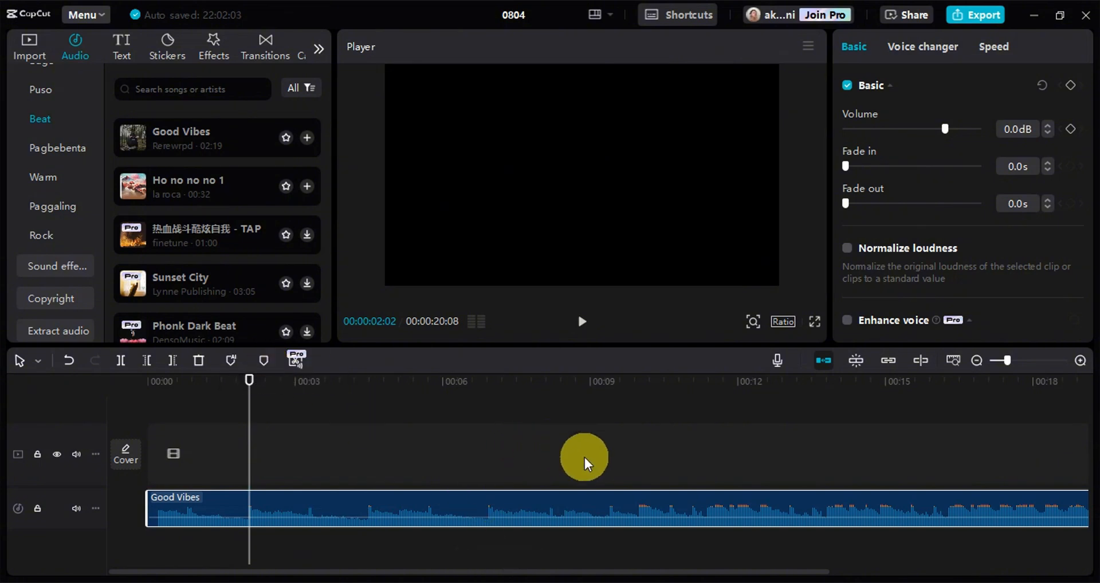
# - Mark the beats of the Good Vibes clip automatically with the Beats 1 option
pyautogui.click(231, 362)
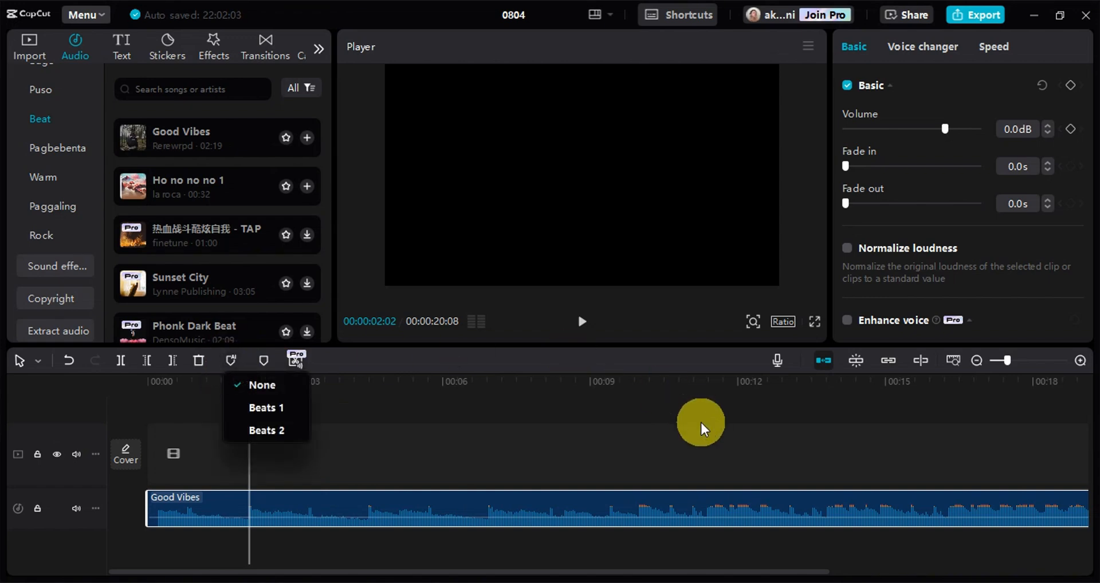
pyautogui.click(252, 414)
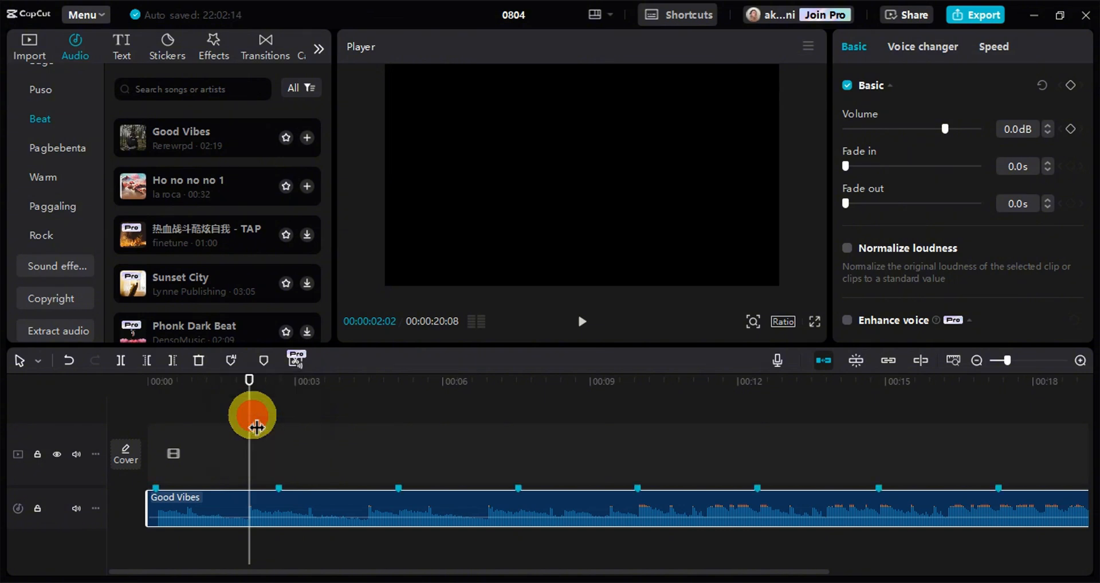
pyautogui.scroll(-2, 318, 459)
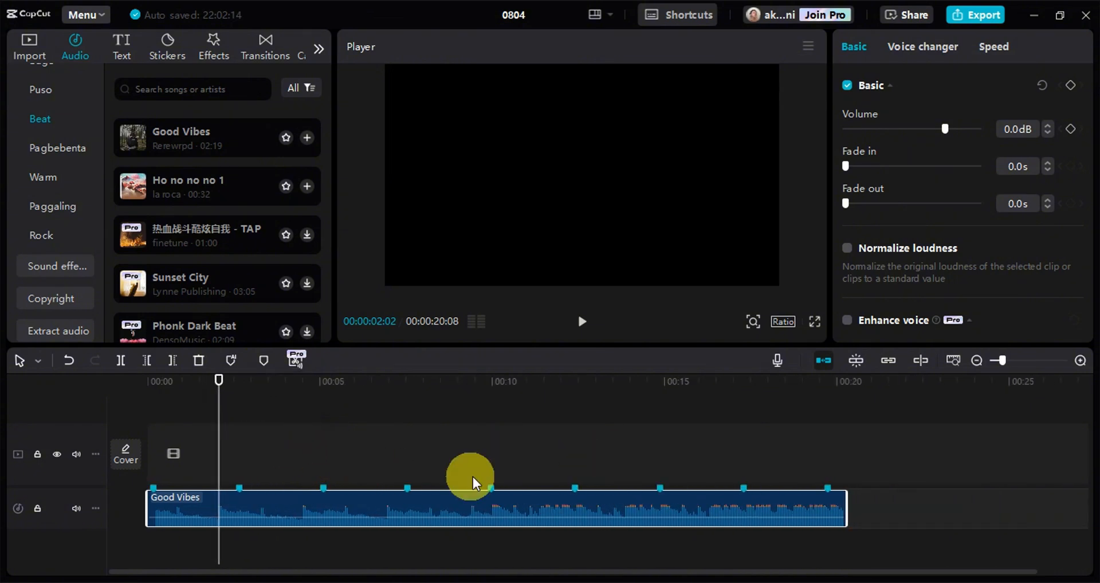
# - Try the Beats 2 markers on the Good Vibes clip, then switch back to Beats 1 and play the music
pyautogui.click(230, 363)
pyautogui.click(253, 433)
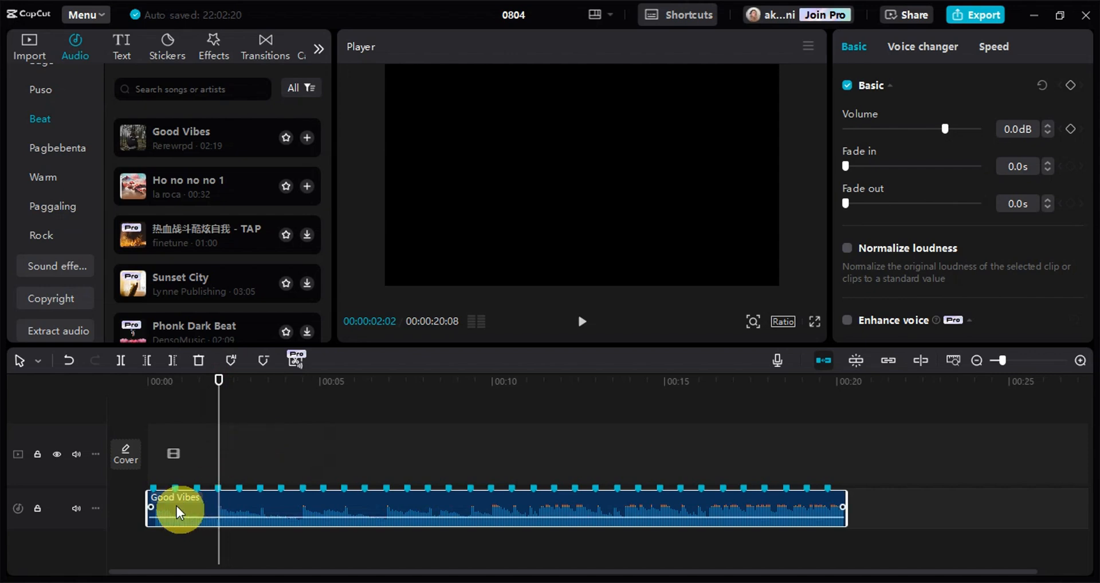
pyautogui.click(231, 361)
pyautogui.click(241, 406)
pyautogui.moveTo(222, 381); pyautogui.dragTo(145, 397)
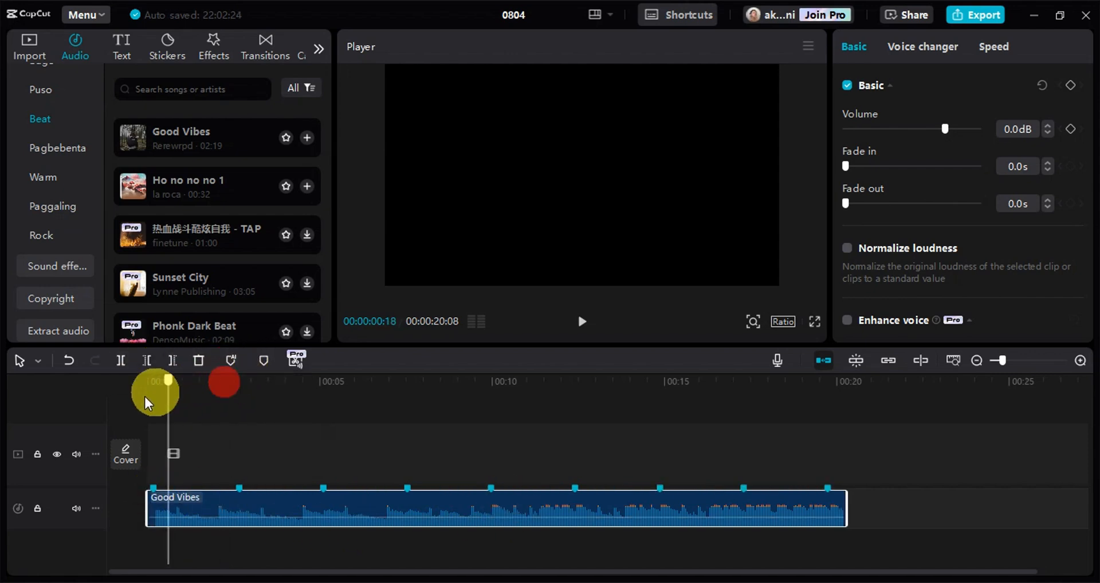
pyautogui.press('space')
# - Compare the Beats 2 markers on the Good Vibes clip once more and restore Beats 1
pyautogui.click(231, 360)
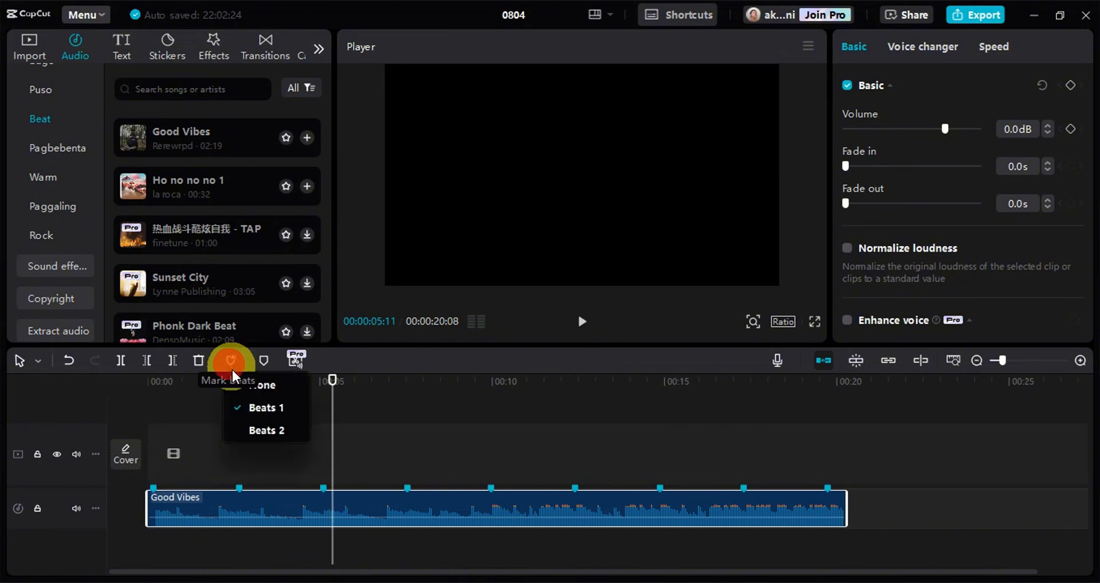
pyautogui.click(257, 431)
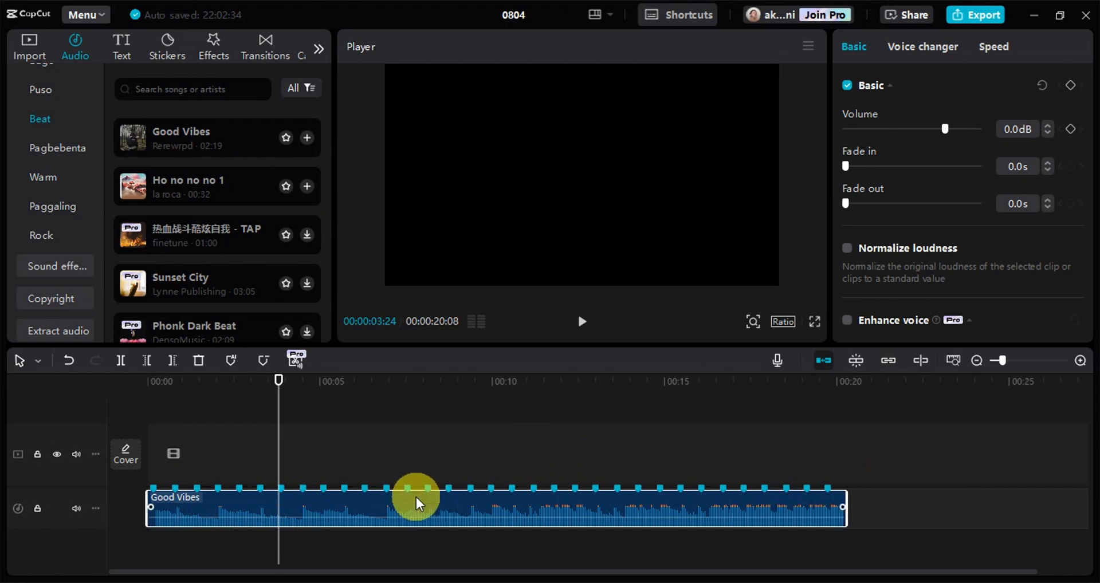
pyautogui.click(232, 360)
pyautogui.click(246, 404)
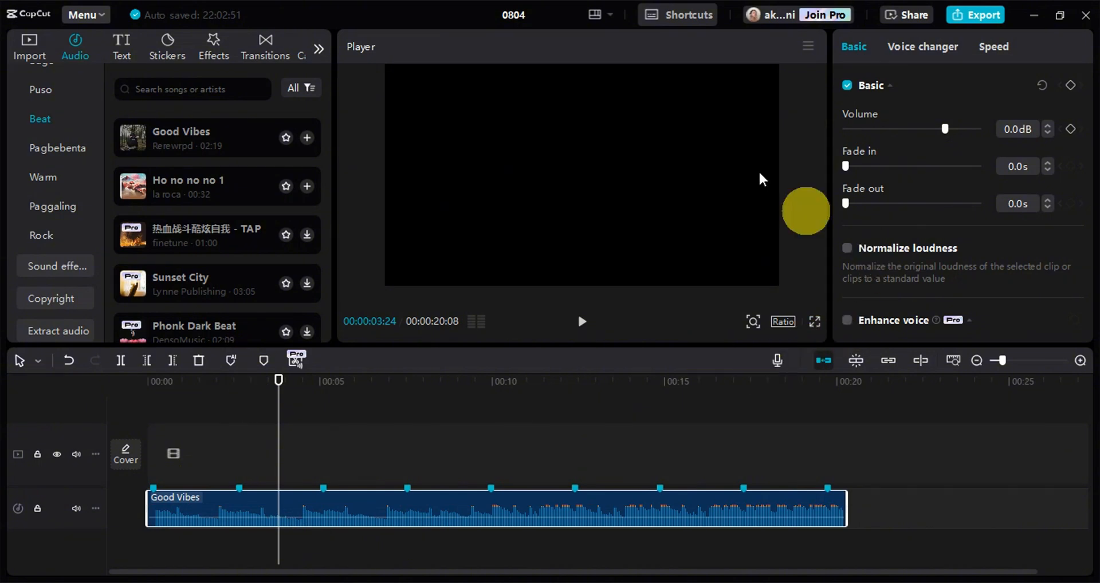
# - Browse the stock material categories, including Green Screen, Background, Transitions, Atmosphere and Life, and open Scenery
pyautogui.click(29, 46)
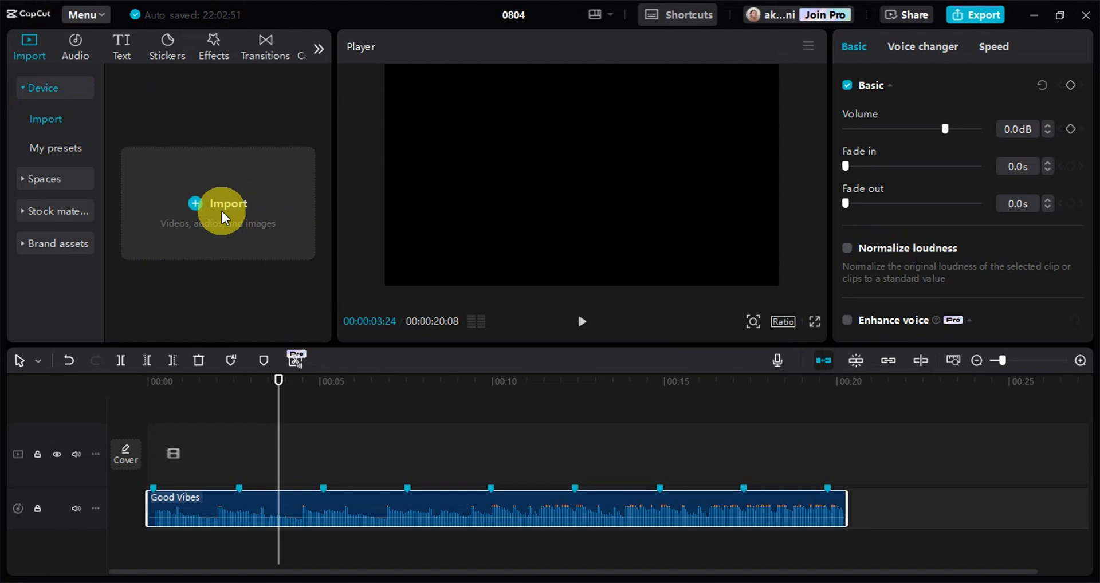
pyautogui.click(250, 504)
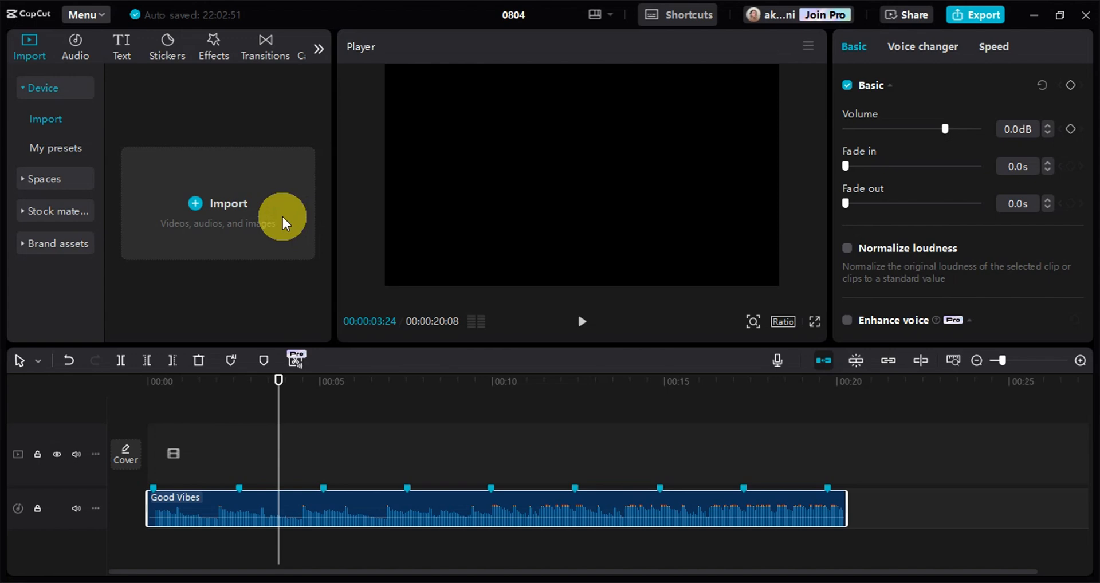
pyautogui.click(47, 211)
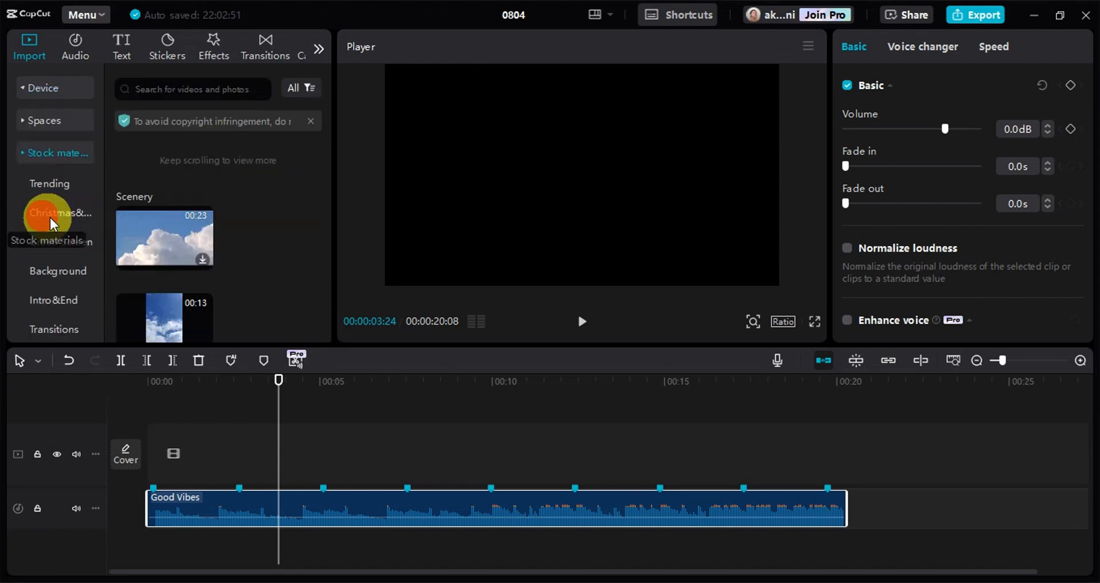
pyautogui.scroll(-2, 51, 160)
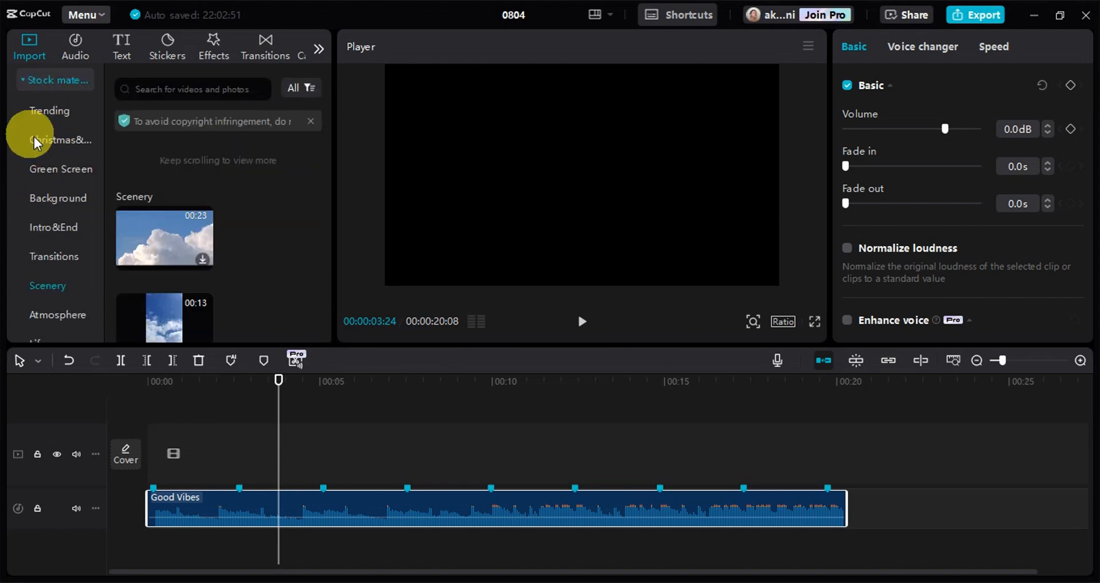
pyautogui.click(47, 144)
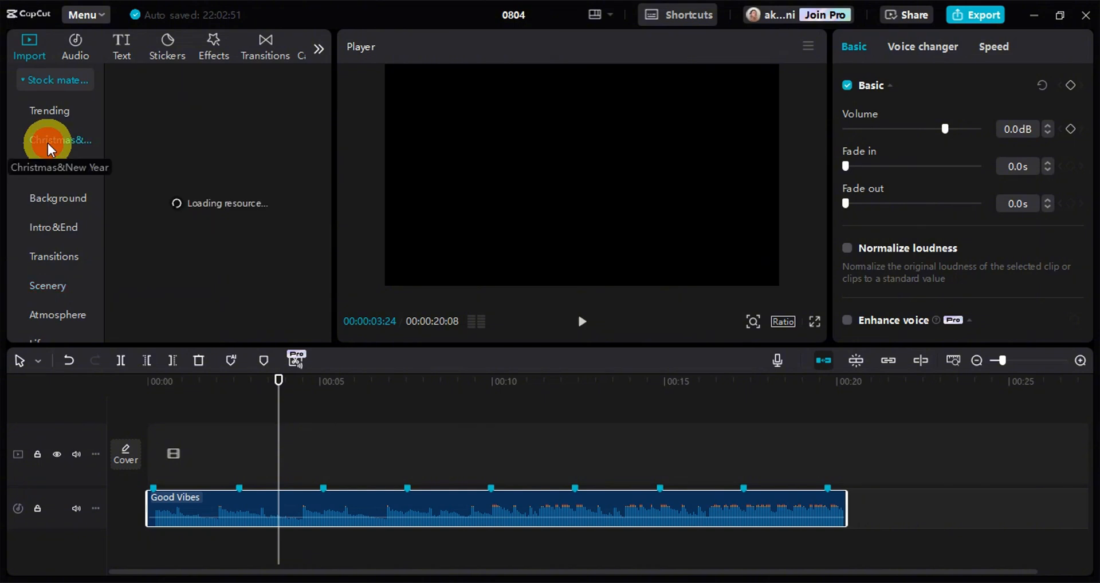
pyautogui.click(59, 166)
pyautogui.scroll(-1, 59, 166)
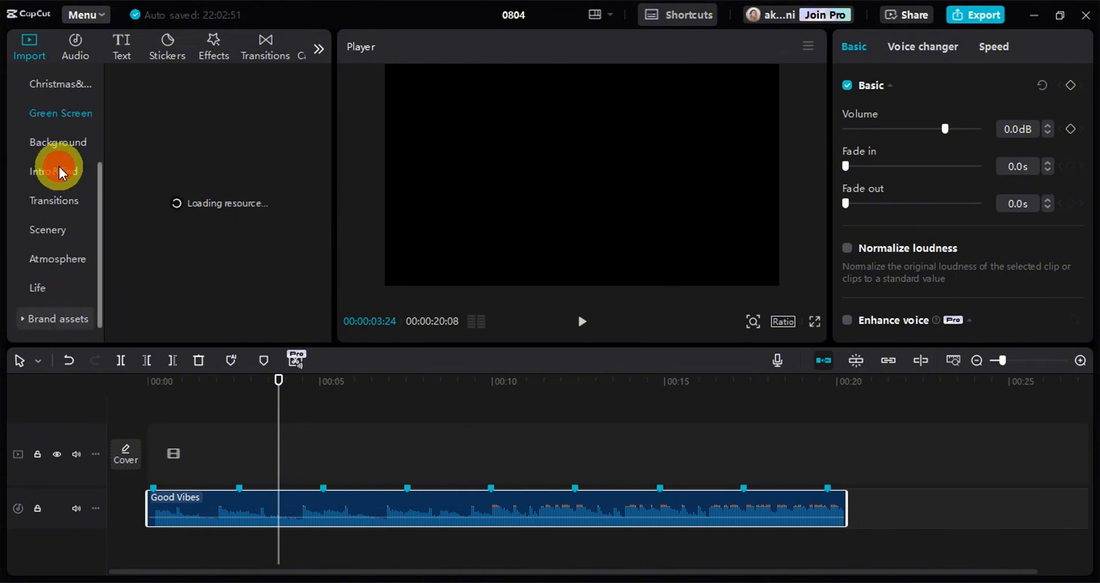
pyautogui.click(49, 136)
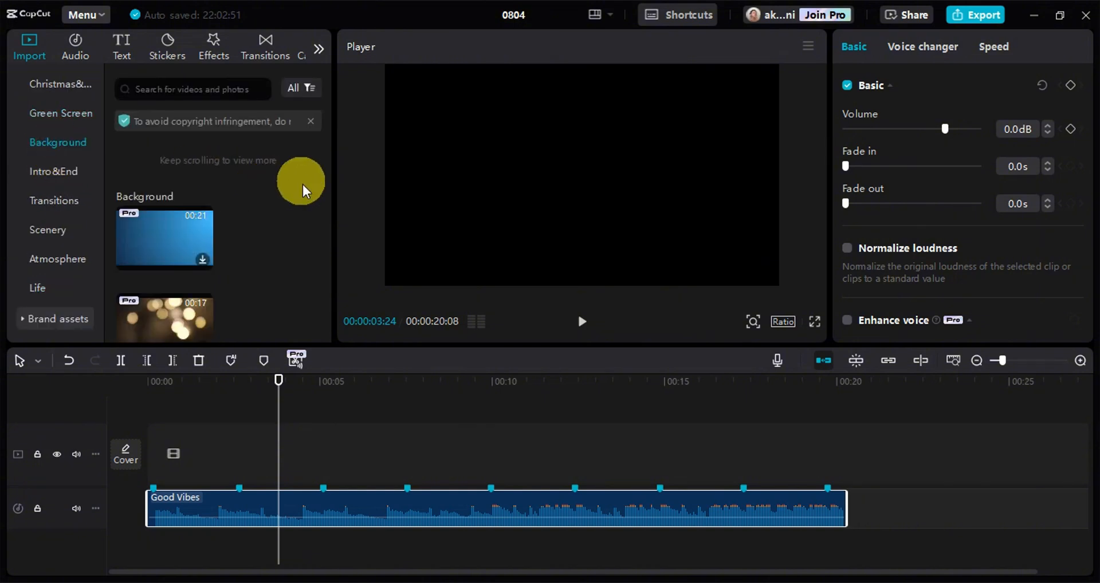
pyautogui.scroll(-1, 307, 206)
pyautogui.click(56, 172)
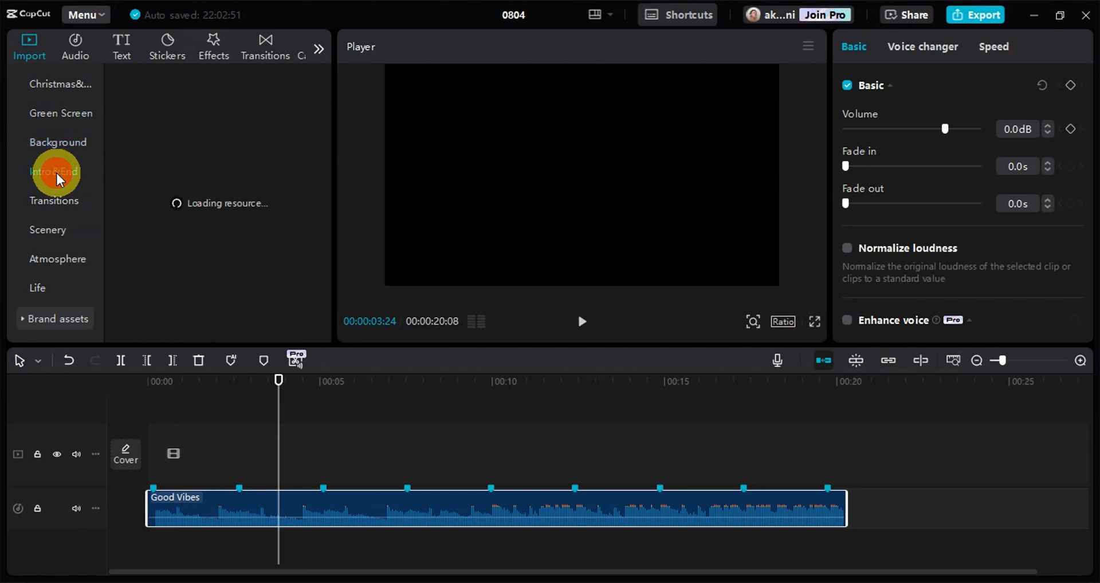
pyautogui.click(59, 205)
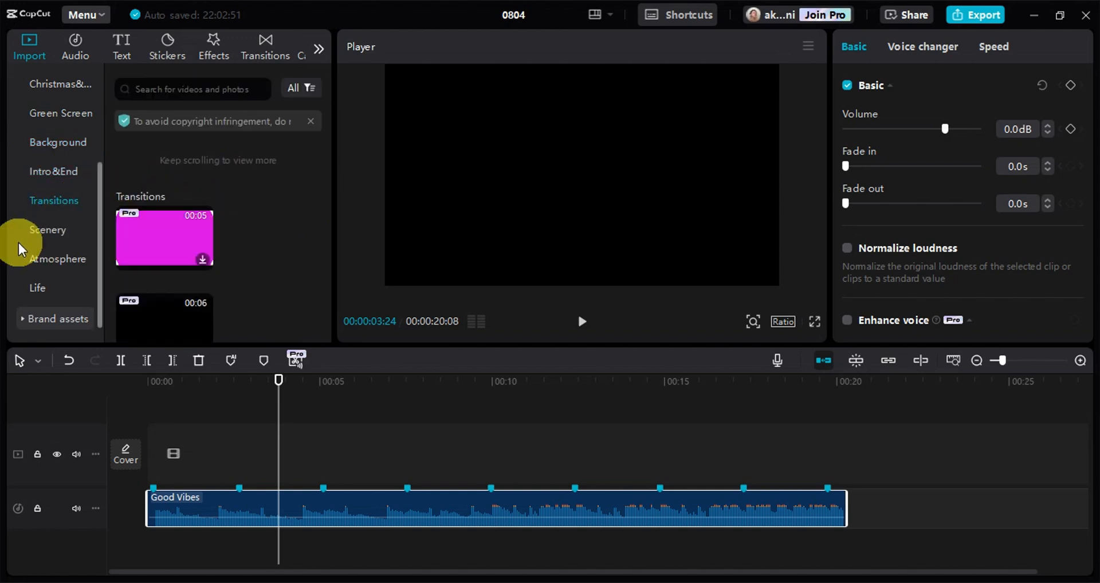
pyautogui.click(64, 256)
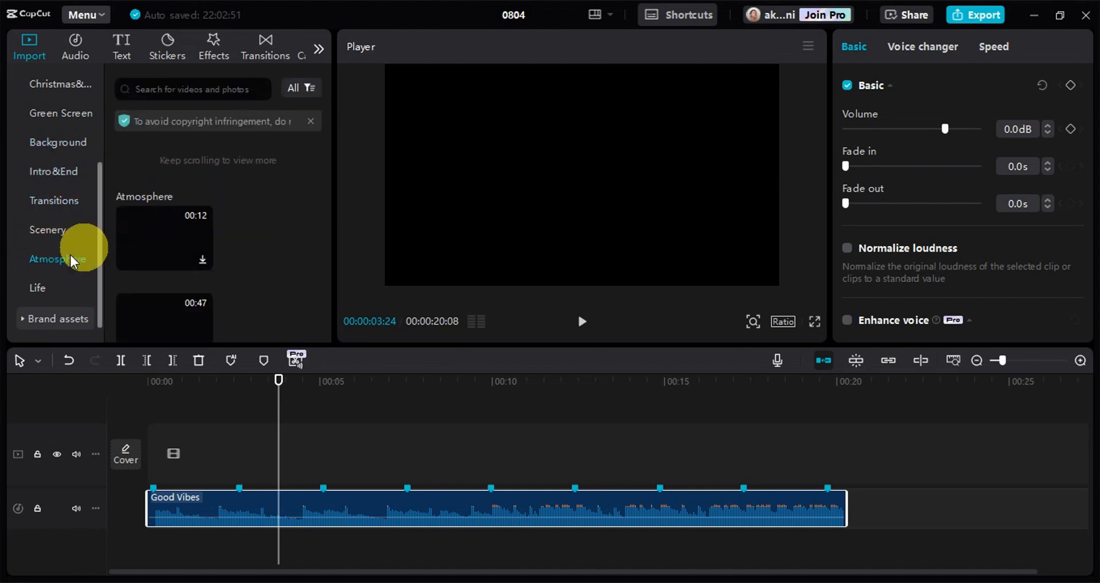
pyautogui.click(35, 288)
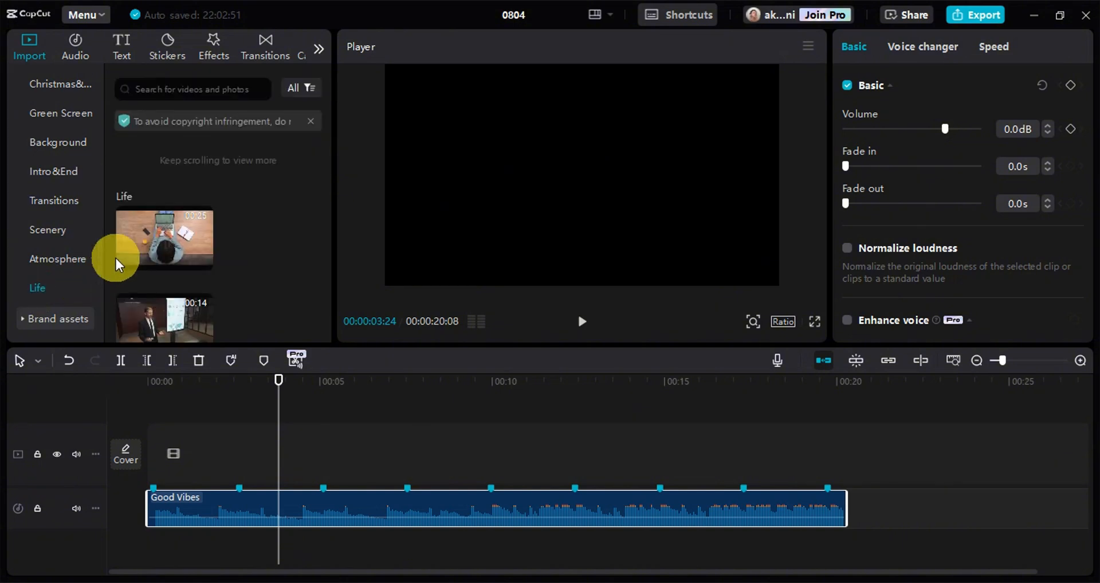
pyautogui.click(52, 235)
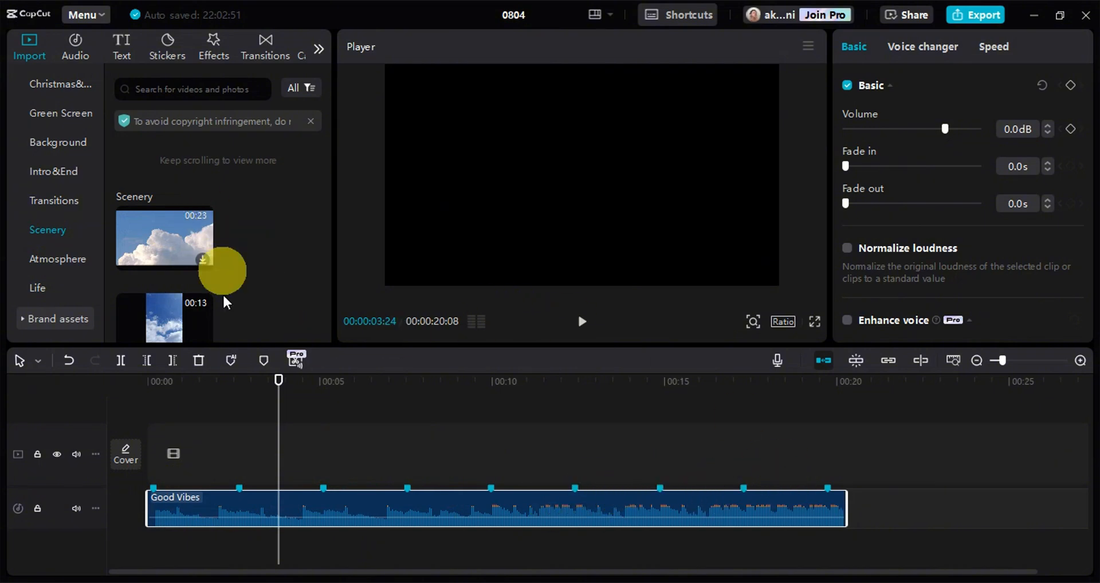
# - Trim the start of the Good Vibes clip up to the first beat marker at 00:00:00:05 and move it to the timeline start
pyautogui.click(153, 383)
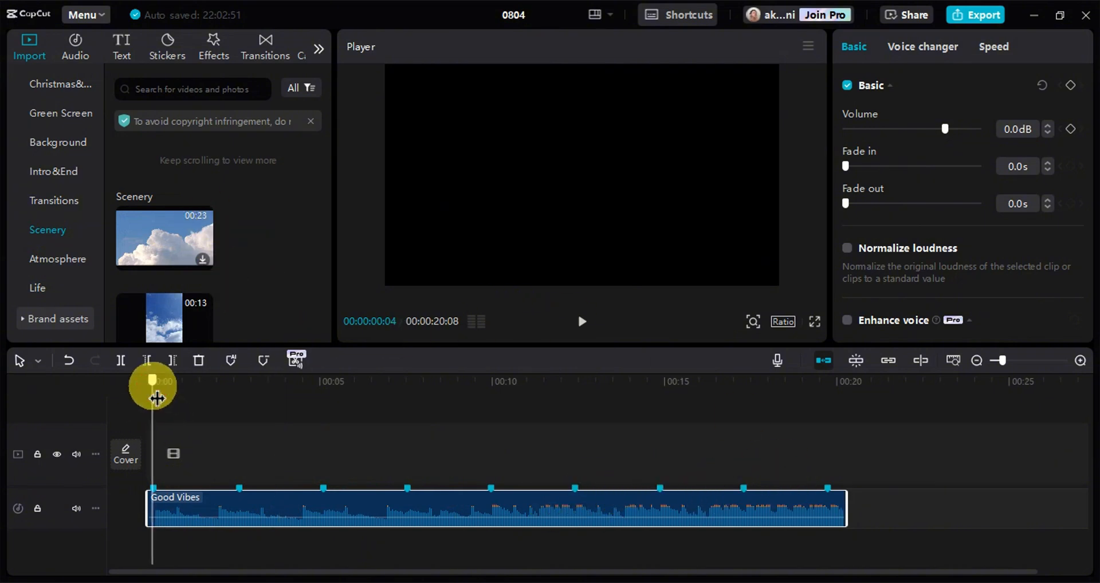
pyautogui.moveTo(153, 386); pyautogui.dragTo(153, 386)
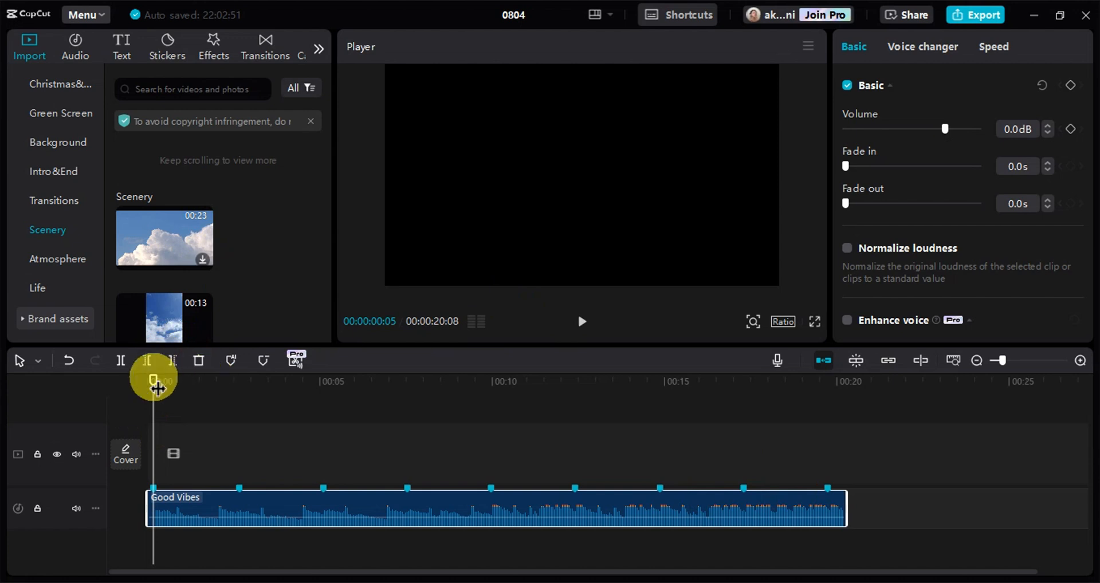
pyautogui.click(146, 363)
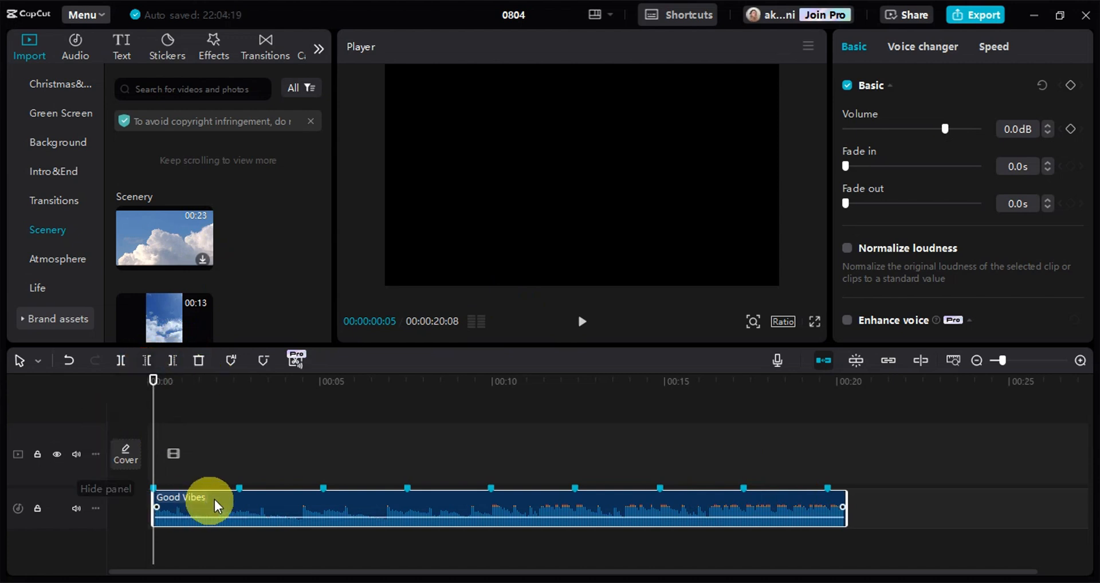
pyautogui.moveTo(238, 503); pyautogui.dragTo(218, 500)
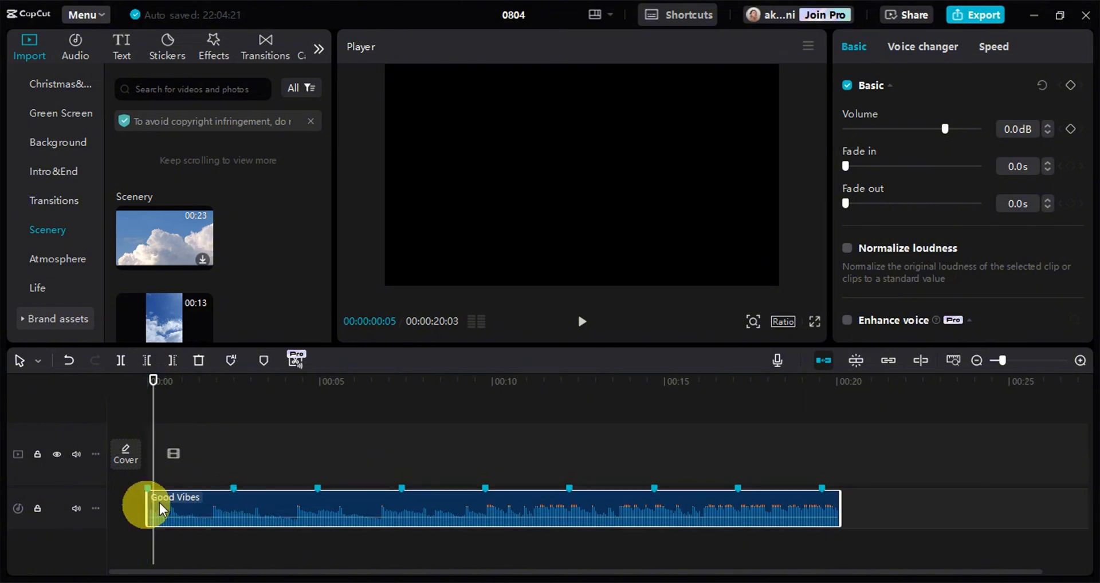
pyautogui.moveTo(144, 386); pyautogui.dragTo(147, 397)
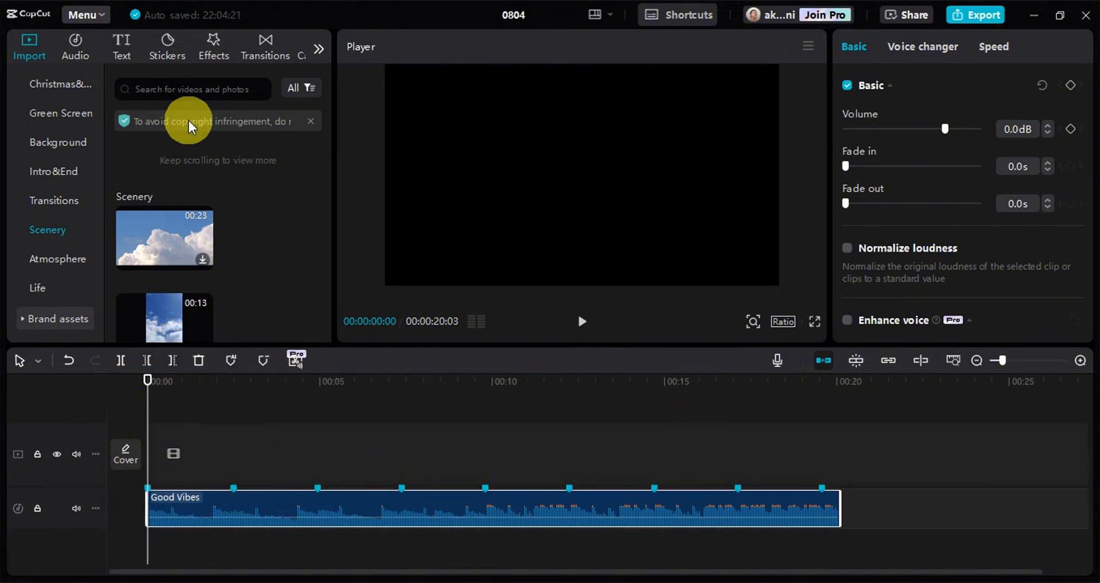
# - Place the 00:23 white clouds video from the Scenery stock at the start of the main video track
pyautogui.scroll(-2, 152, 211)
pyautogui.scroll(3, 229, 249)
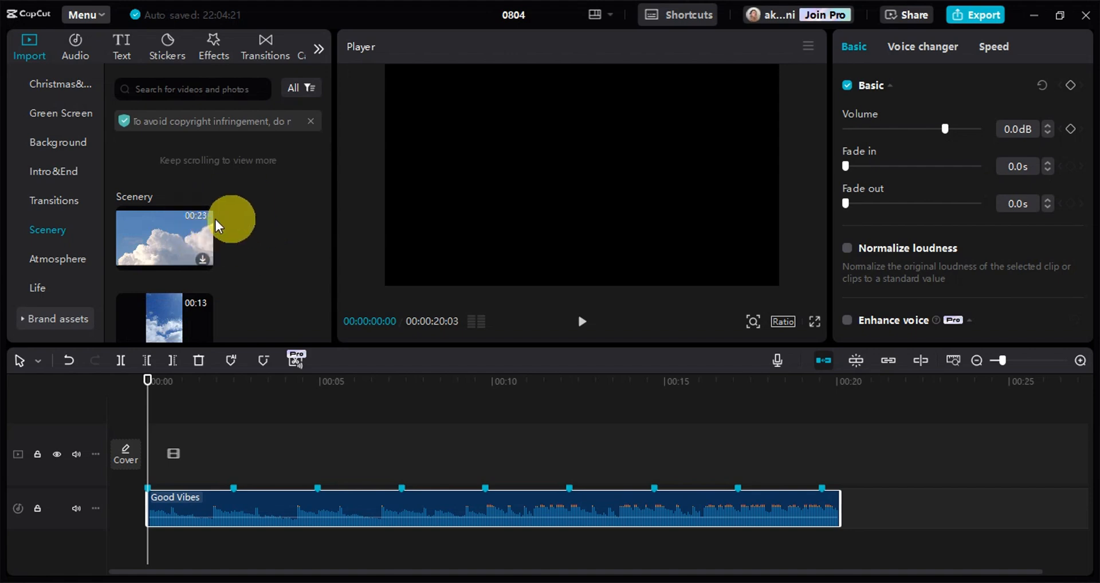
pyautogui.click(160, 236)
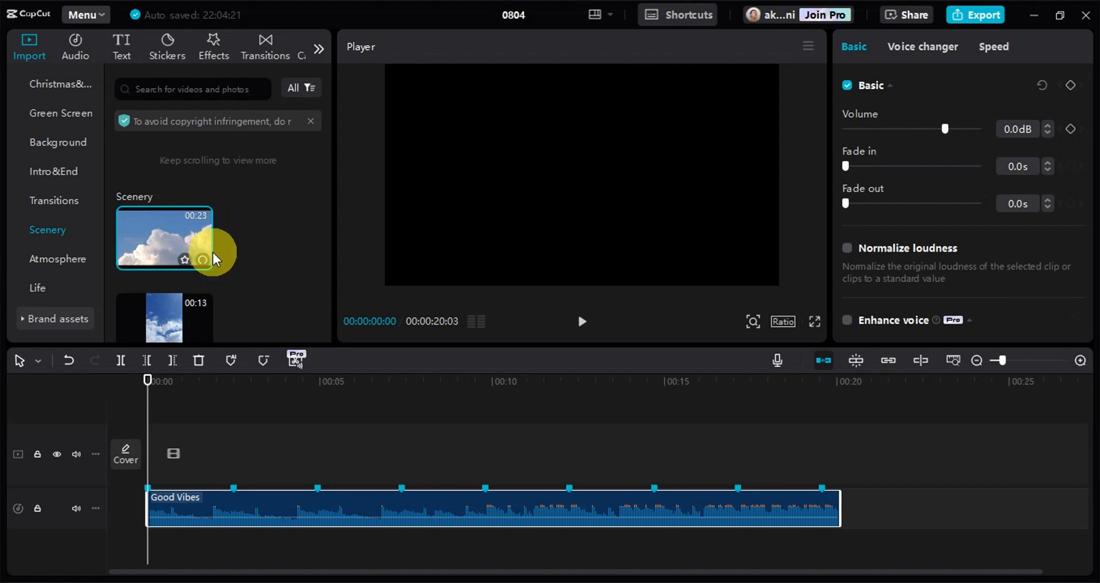
pyautogui.moveTo(160, 235); pyautogui.dragTo(193, 428)
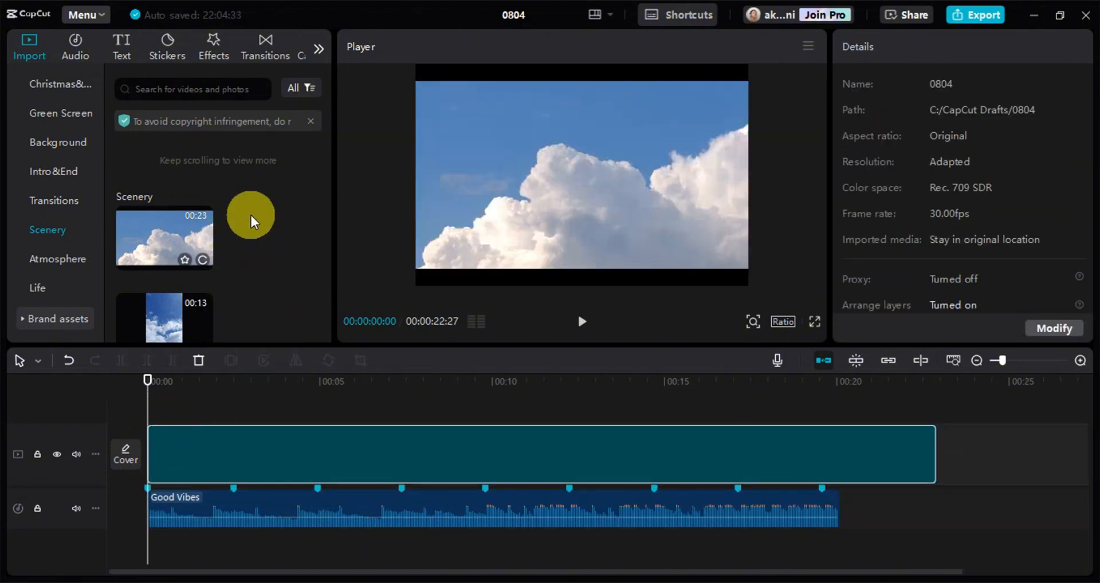
# - Append the 00:08 Scenery video of tall buildings seen from below after the clouds clip
pyautogui.click(362, 456)
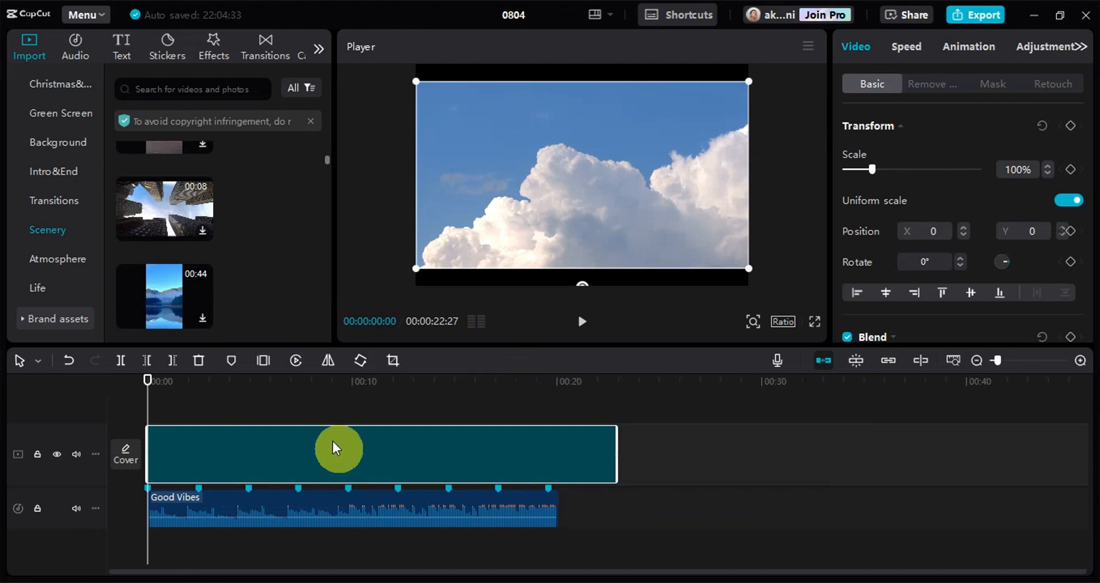
pyautogui.scroll(-3, 332, 439)
pyautogui.moveTo(163, 214); pyautogui.dragTo(493, 448)
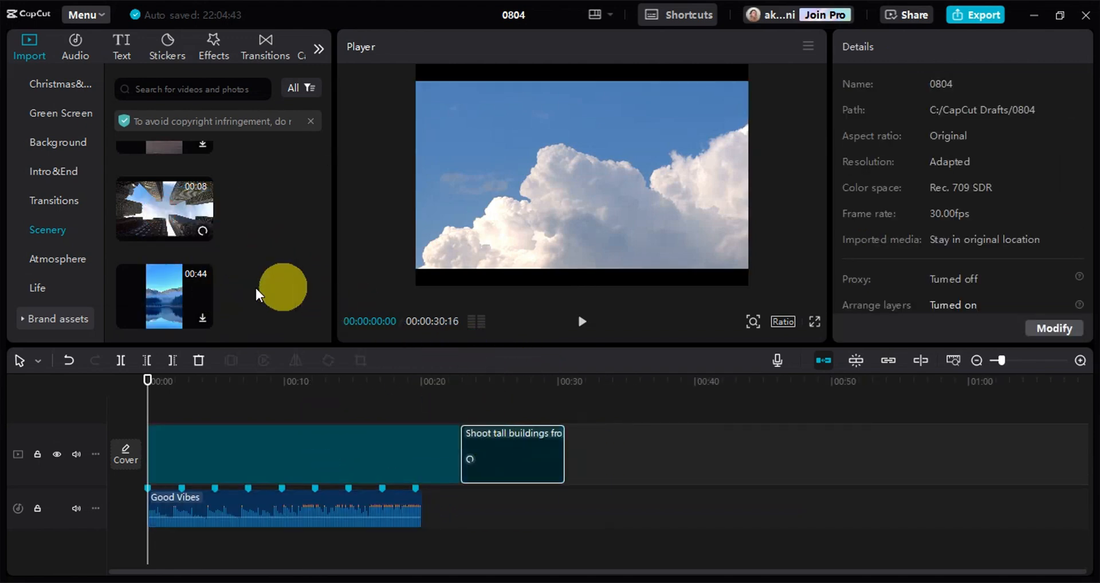
# - Append the pale grass video and the 00:06 night city street video from Scenery to the main track
pyautogui.scroll(-3, 228, 287)
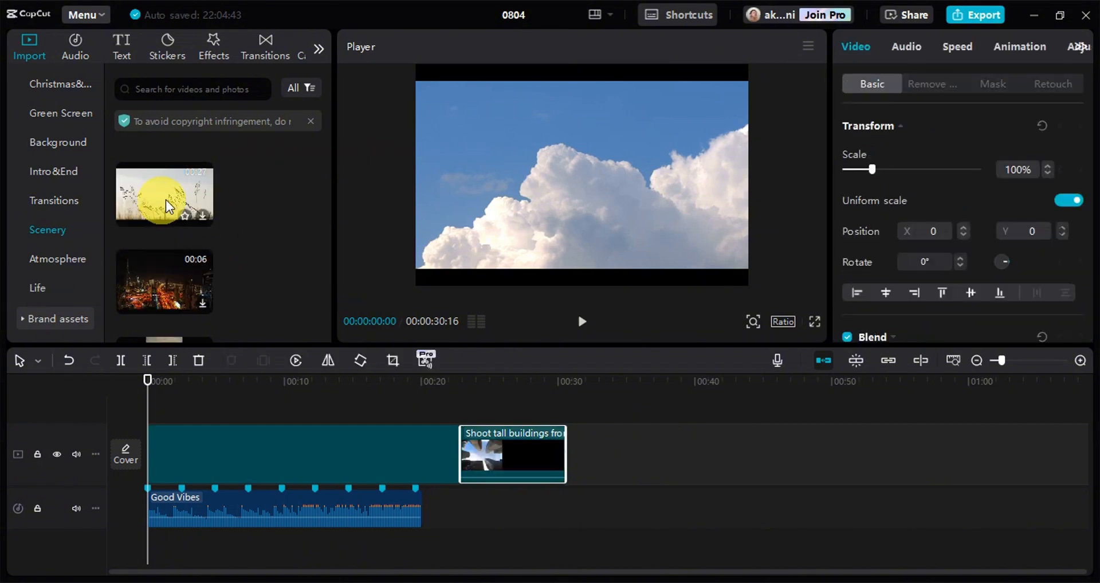
pyautogui.moveTo(154, 195); pyautogui.dragTo(604, 435)
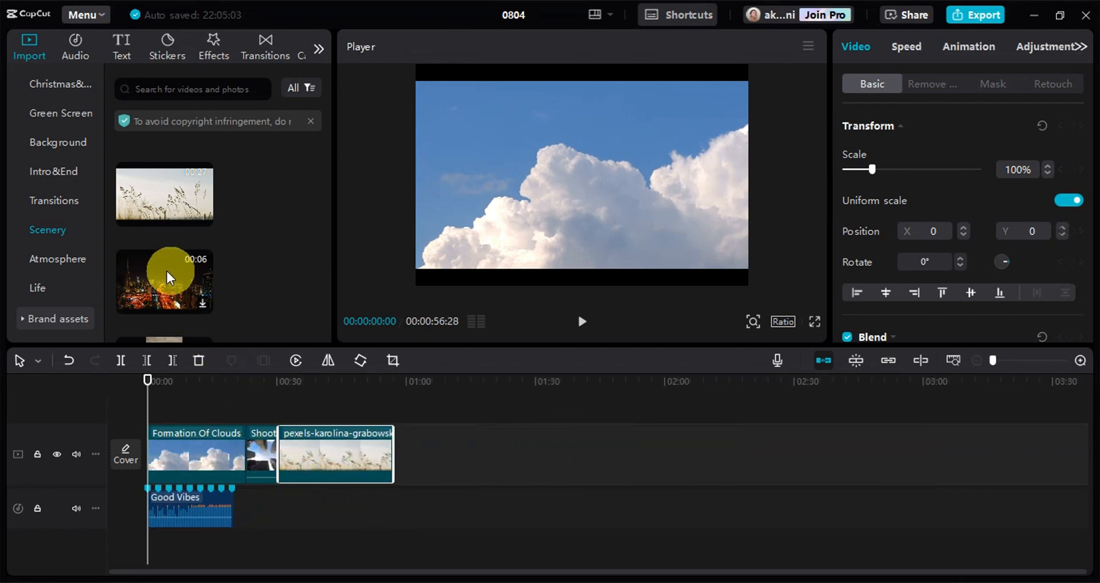
pyautogui.moveTo(163, 270); pyautogui.dragTo(418, 438)
# - Append the 00:09 Scenery video of the tall-building skyline after the night street clip
pyautogui.scroll(-3, 225, 263)
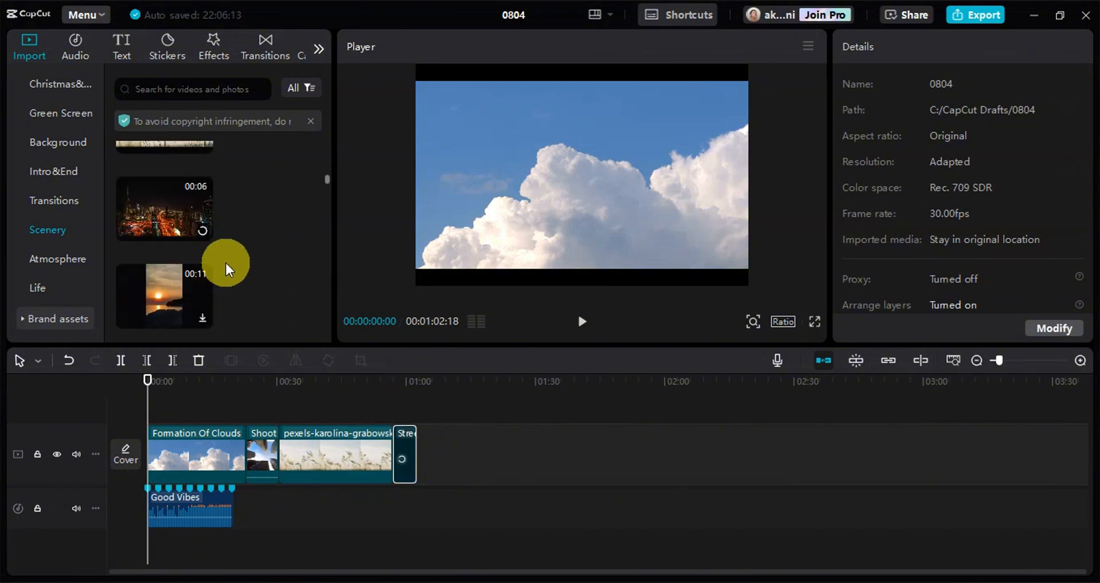
pyautogui.scroll(-3, 224, 264)
pyautogui.scroll(-2, 186, 241)
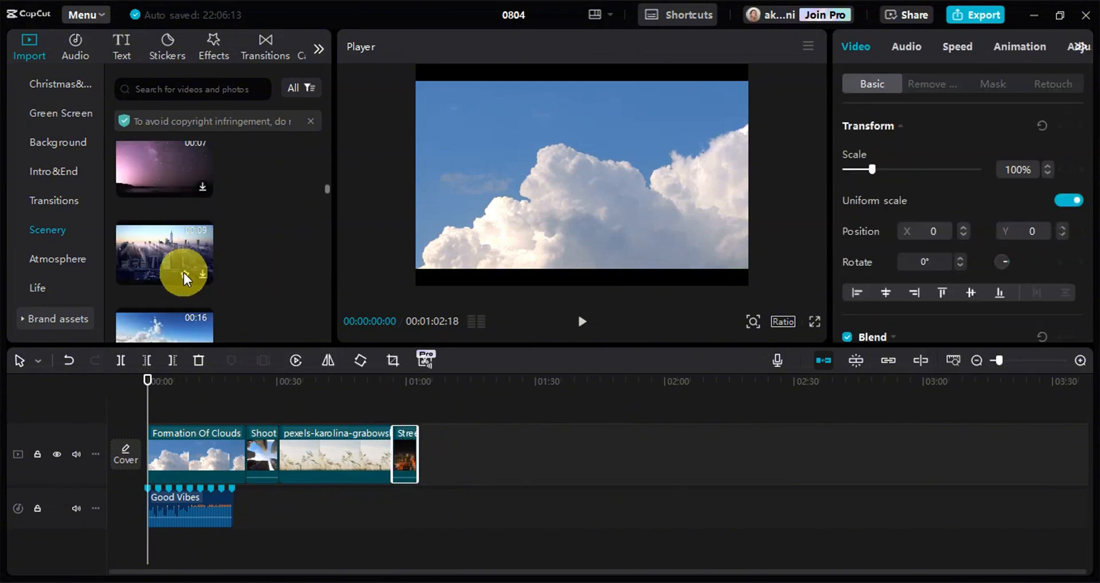
pyautogui.click(182, 260)
pyautogui.moveTo(182, 260); pyautogui.dragTo(429, 449)
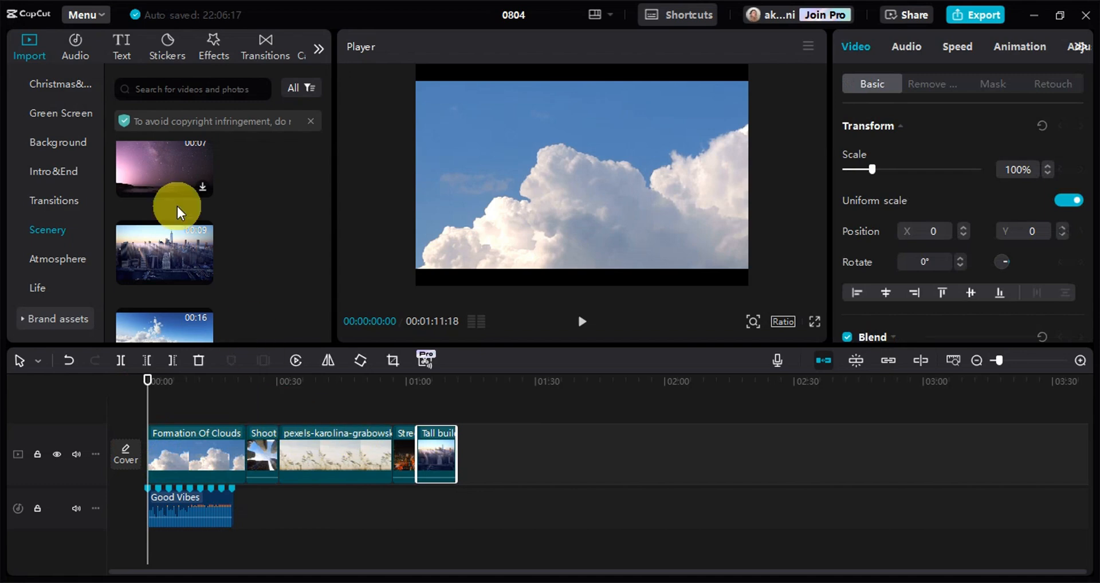
# - Append the 00:04 Scenery video of city high-rises under a blue sky after the tall-building skyline clip
pyautogui.scroll(-5, 166, 211)
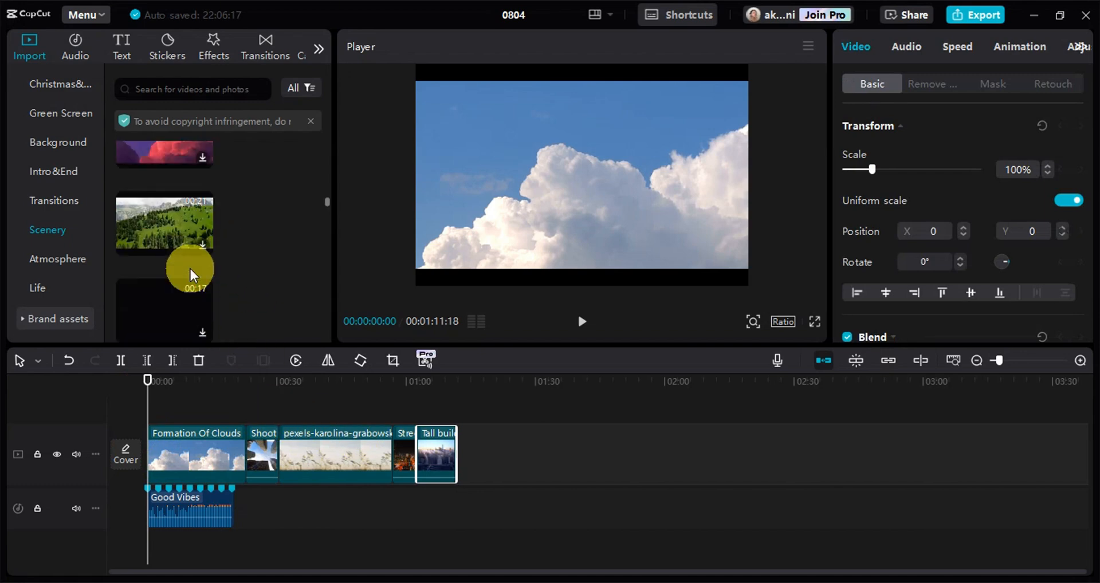
pyautogui.scroll(-4, 235, 270)
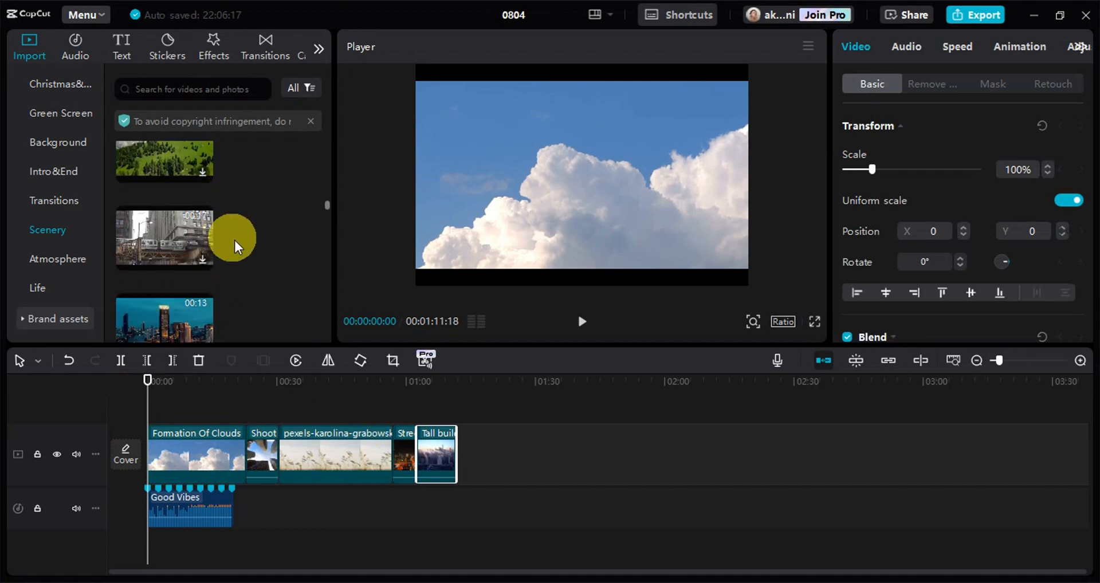
pyautogui.scroll(-3, 241, 229)
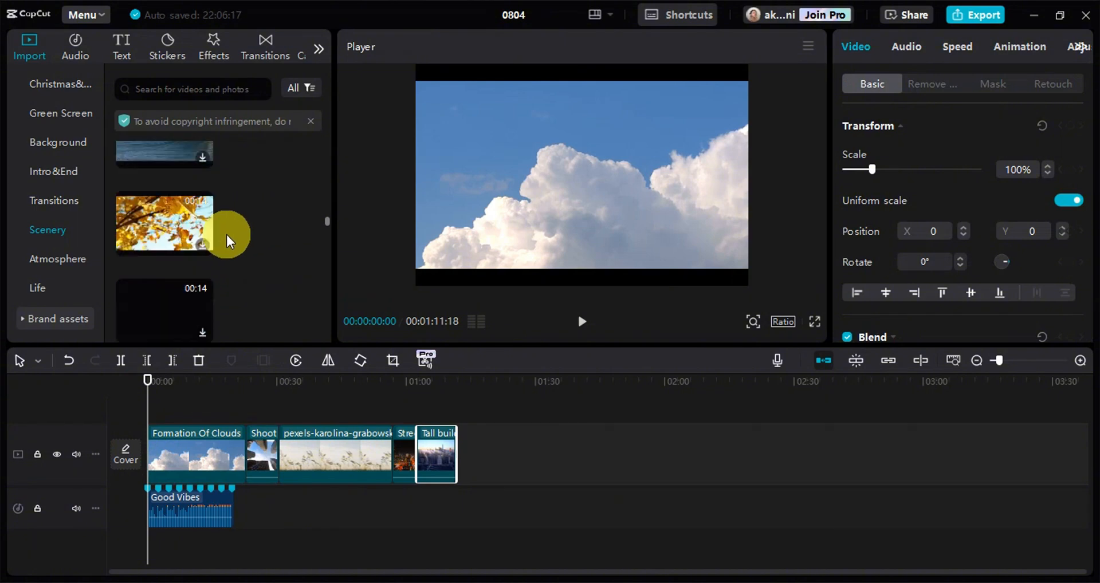
pyautogui.scroll(-1, 252, 212)
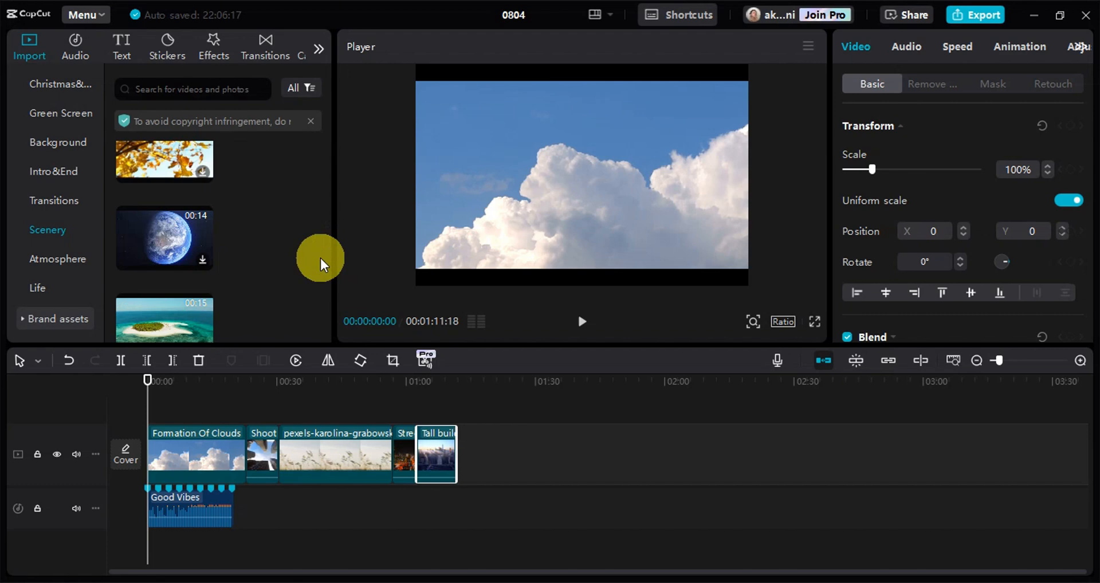
pyautogui.scroll(-4, 235, 301)
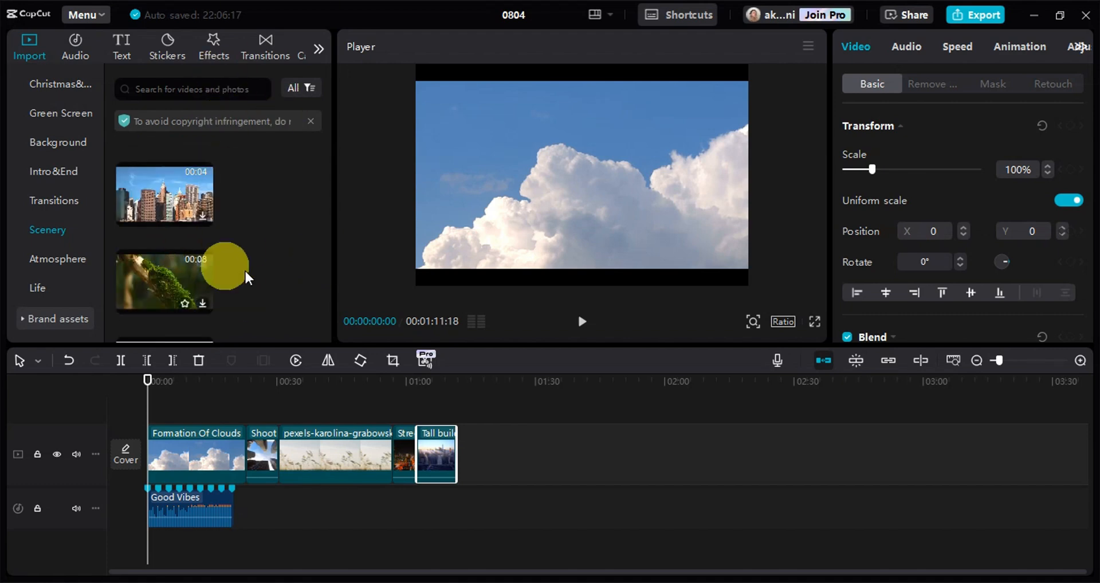
pyautogui.moveTo(192, 199); pyautogui.dragTo(480, 452)
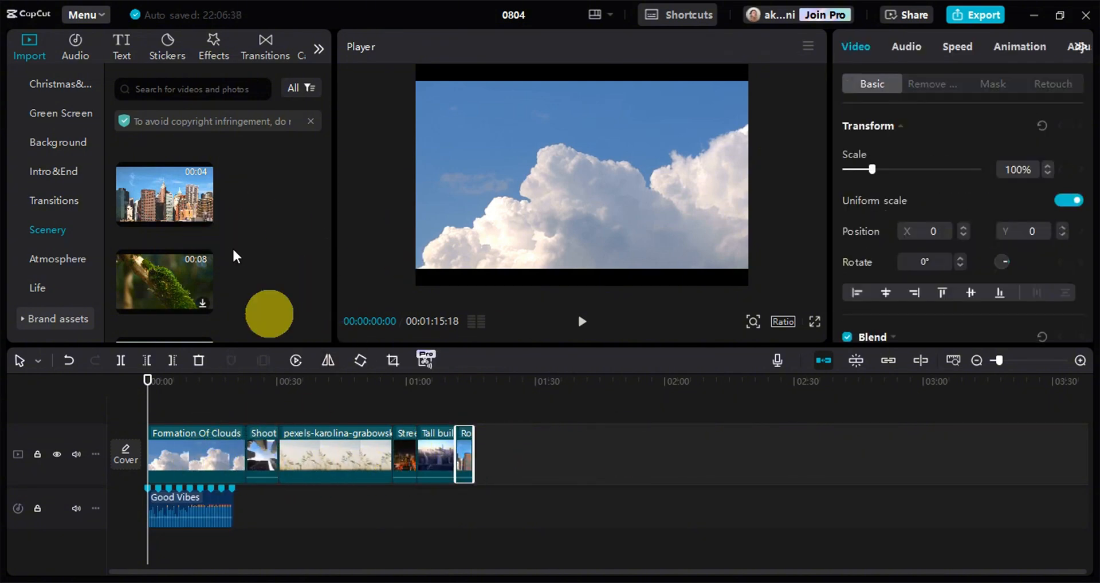
# - Append the 00:10 sea coast beach video and the 00:08 starry night sky video from Scenery to the main track
pyautogui.scroll(-3, 212, 235)
pyautogui.moveTo(167, 308); pyautogui.dragTo(491, 450)
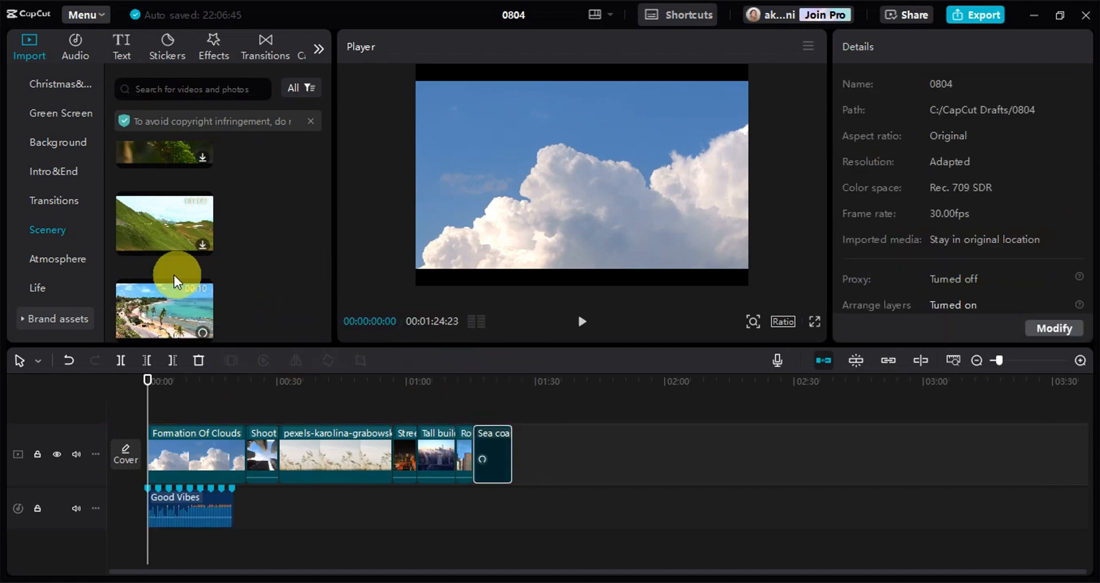
pyautogui.scroll(-2, 196, 249)
pyautogui.scroll(-2, 229, 263)
pyautogui.scroll(-2, 267, 256)
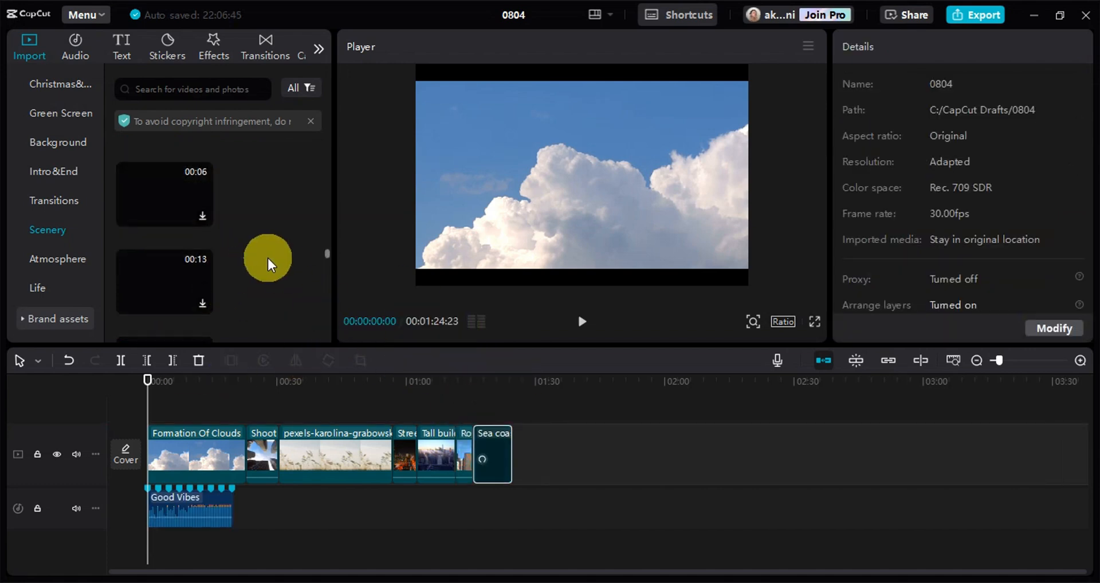
pyautogui.moveTo(160, 188); pyautogui.dragTo(515, 456)
pyautogui.click(381, 571)
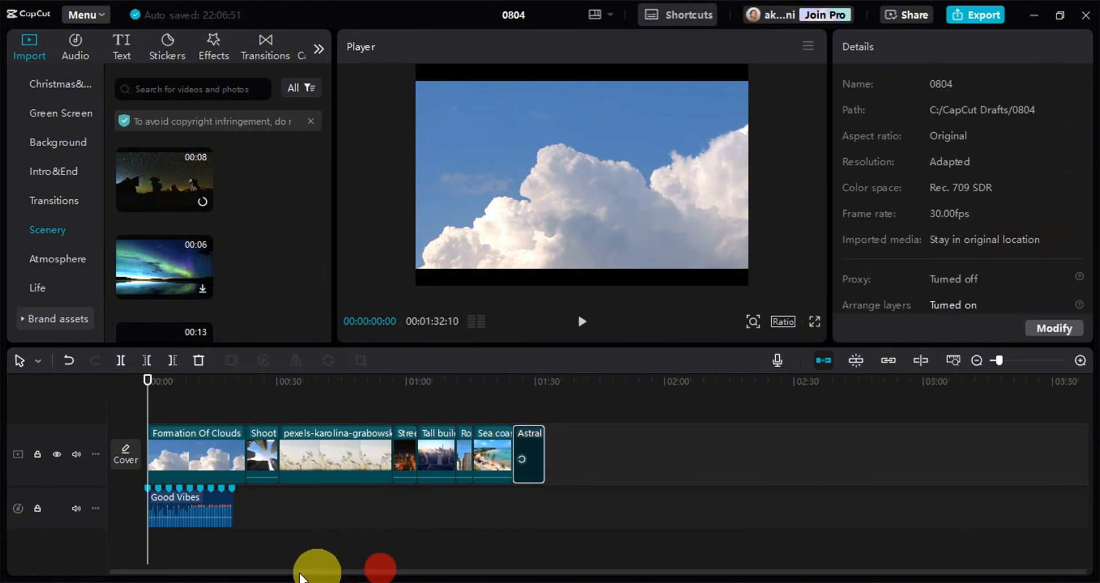
# - Turn on auto snapping for the timeline
pyautogui.scroll(4, 278, 501)
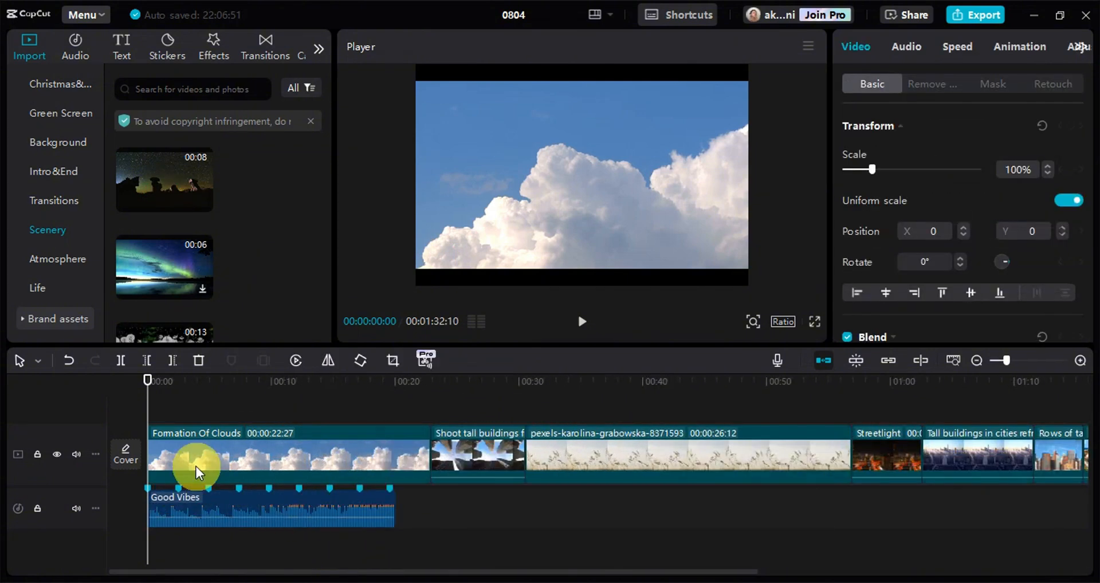
pyautogui.click(855, 360)
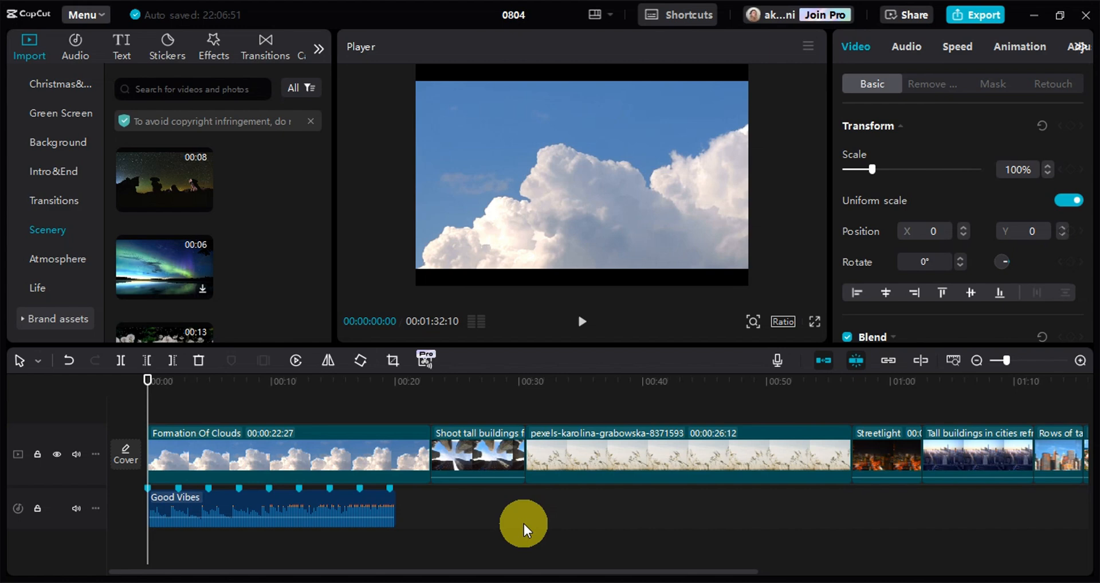
pyautogui.moveTo(147, 382)
pyautogui.mouseDown()
pyautogui.moveTo(171, 394)
pyautogui.moveTo(178, 380)
pyautogui.moveTo(147, 384)
pyautogui.moveTo(148, 400)
pyautogui.mouseUp()
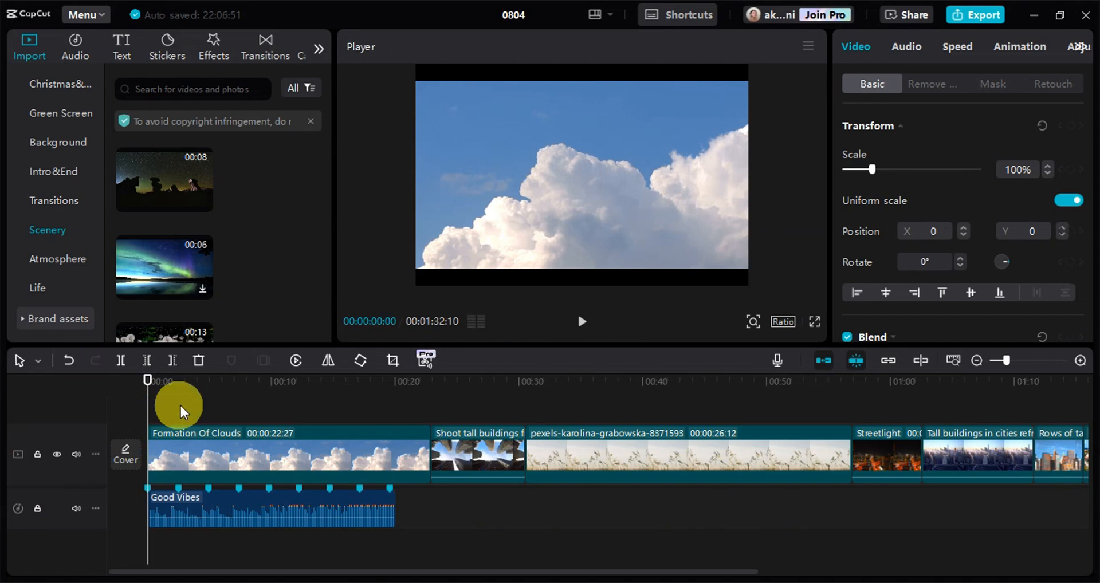
# - Trim the Formation Of Clouds clip, removing everything before 00:00:10:12 and cutting its end at the second beat marker, 00:00:02:15
pyautogui.moveTo(148, 383); pyautogui.dragTo(287, 453)
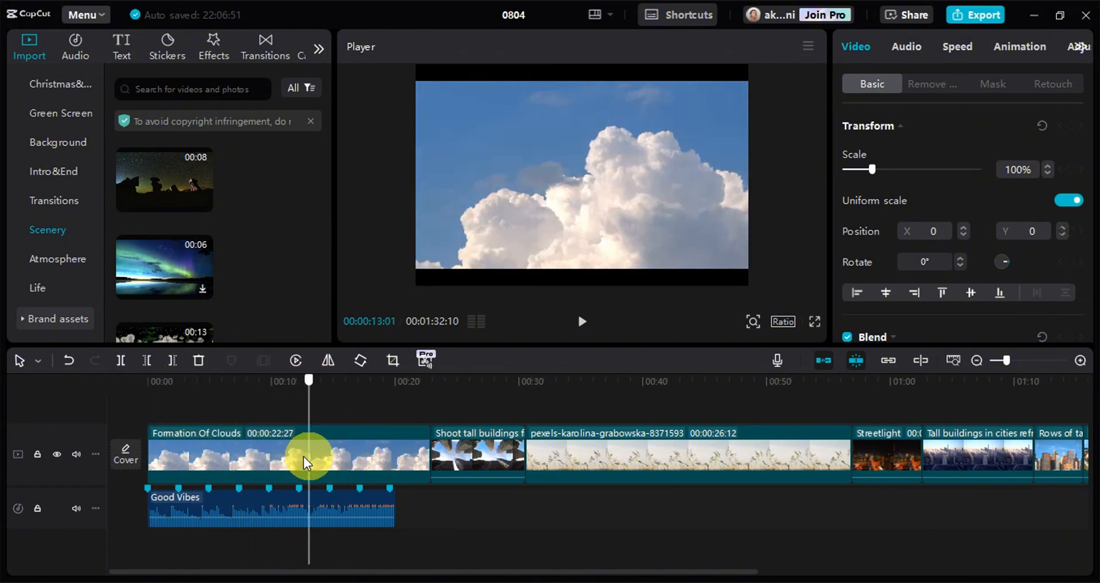
pyautogui.click(308, 457)
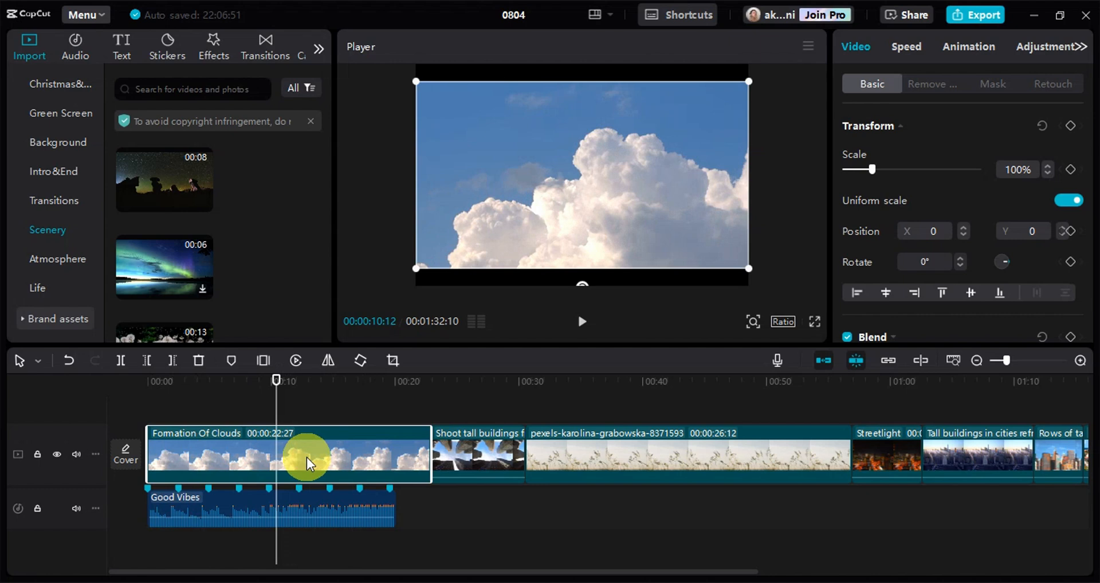
pyautogui.click(149, 363)
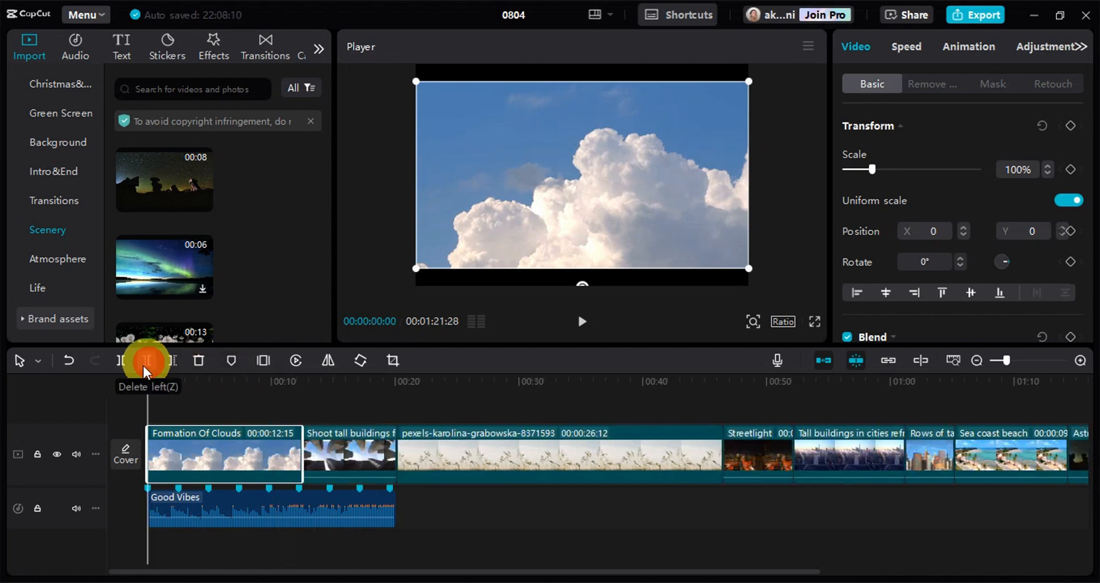
pyautogui.moveTo(148, 382); pyautogui.dragTo(178, 394)
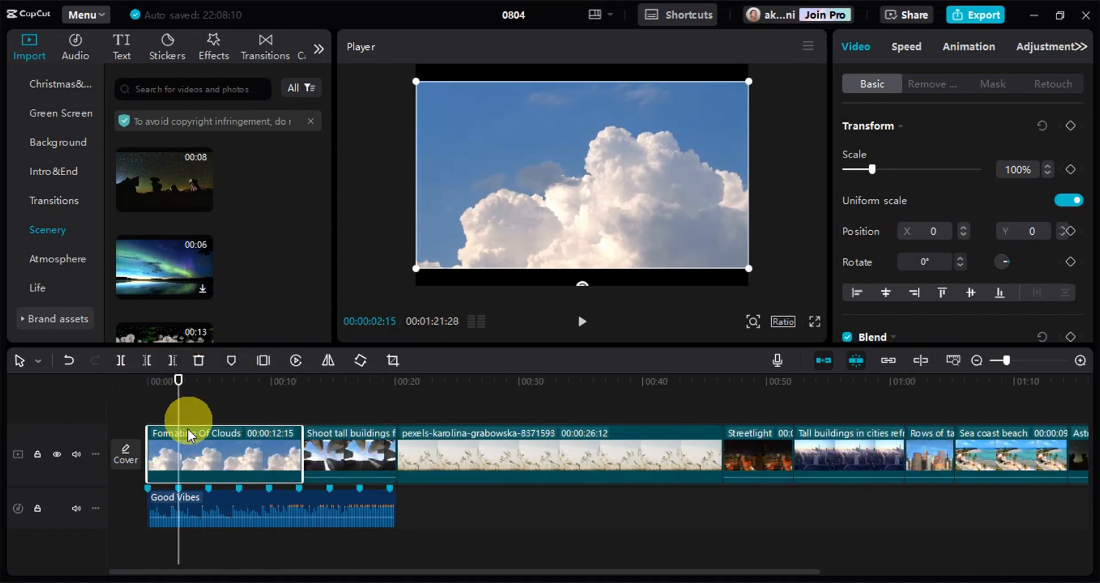
pyautogui.click(173, 361)
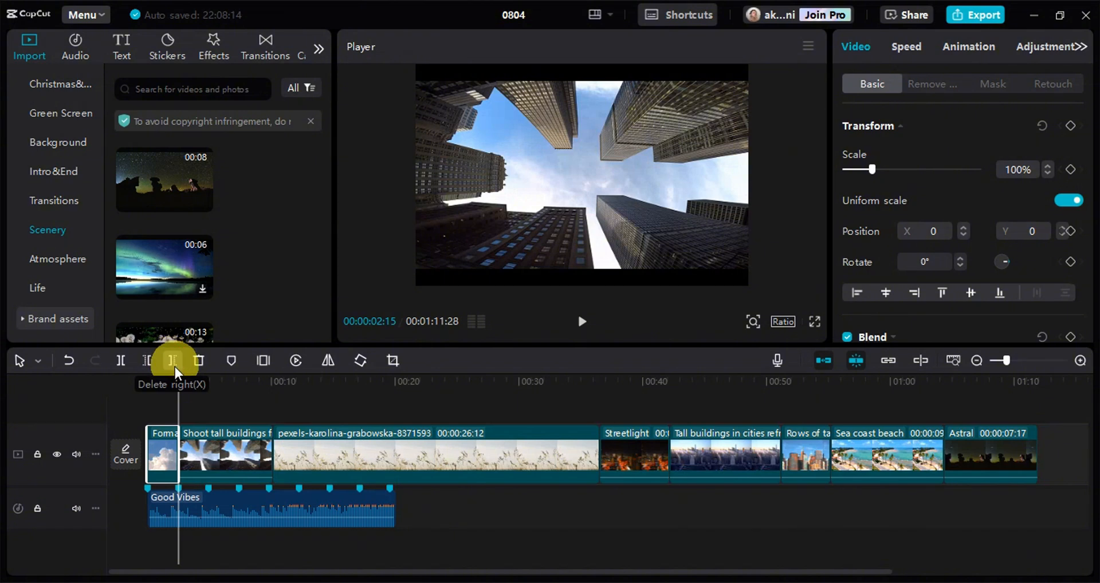
# - Trim the Shoot tall buildings clip, removing its part before 00:00:06:16 and cutting its end at the third beat marker
pyautogui.moveTo(177, 397); pyautogui.dragTo(233, 417)
pyautogui.click(222, 444)
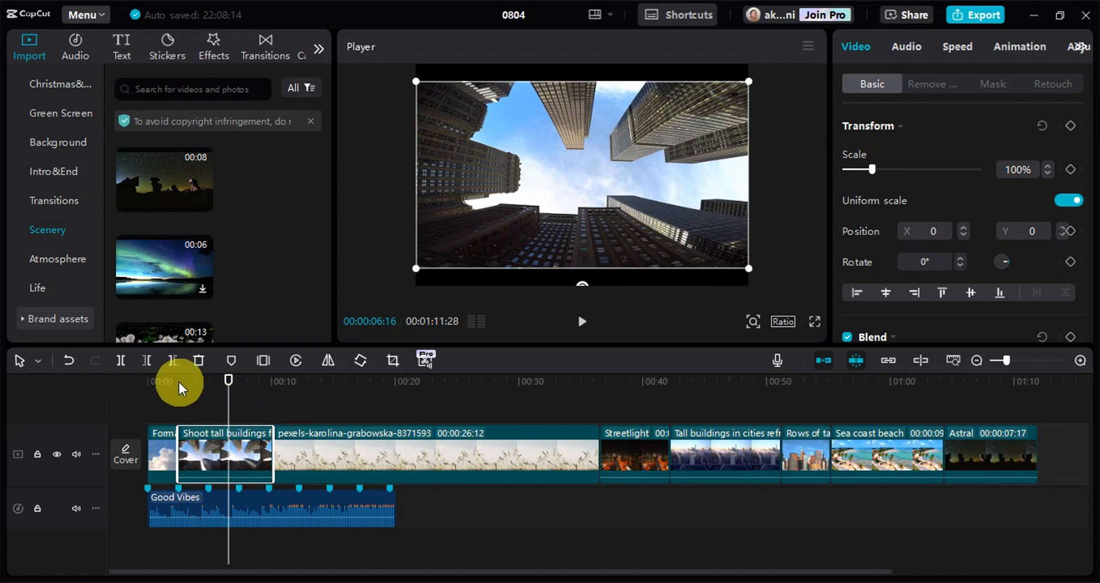
pyautogui.click(146, 361)
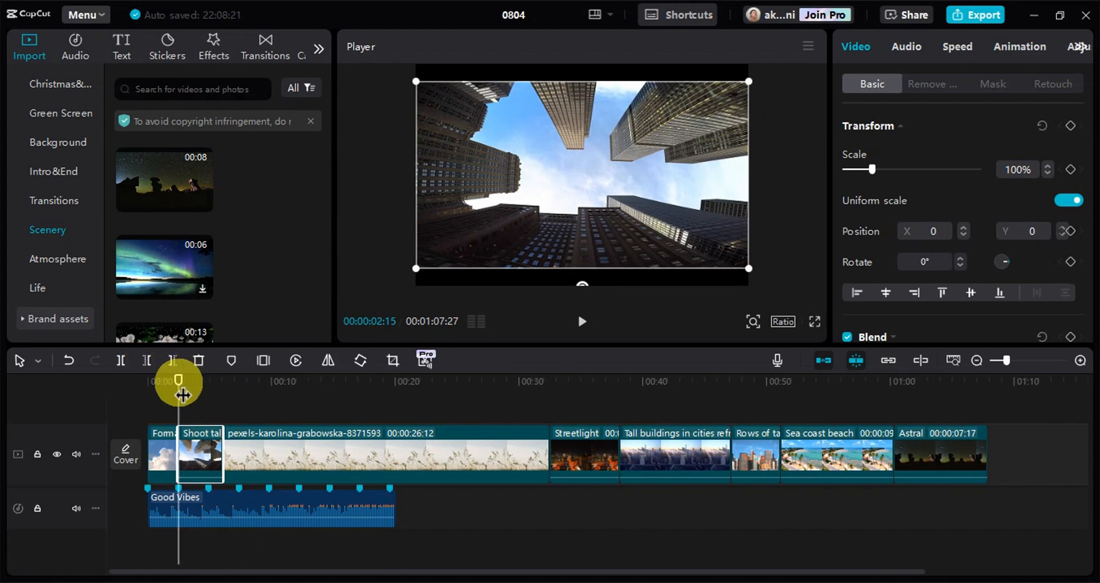
pyautogui.moveTo(180, 381); pyautogui.dragTo(338, 393)
pyautogui.click(172, 361)
# - Trim the pale grass clip, removing its part before 00:00:15:09 and cutting its end at the fourth beat marker, 00:00:07:11
pyautogui.click(280, 458)
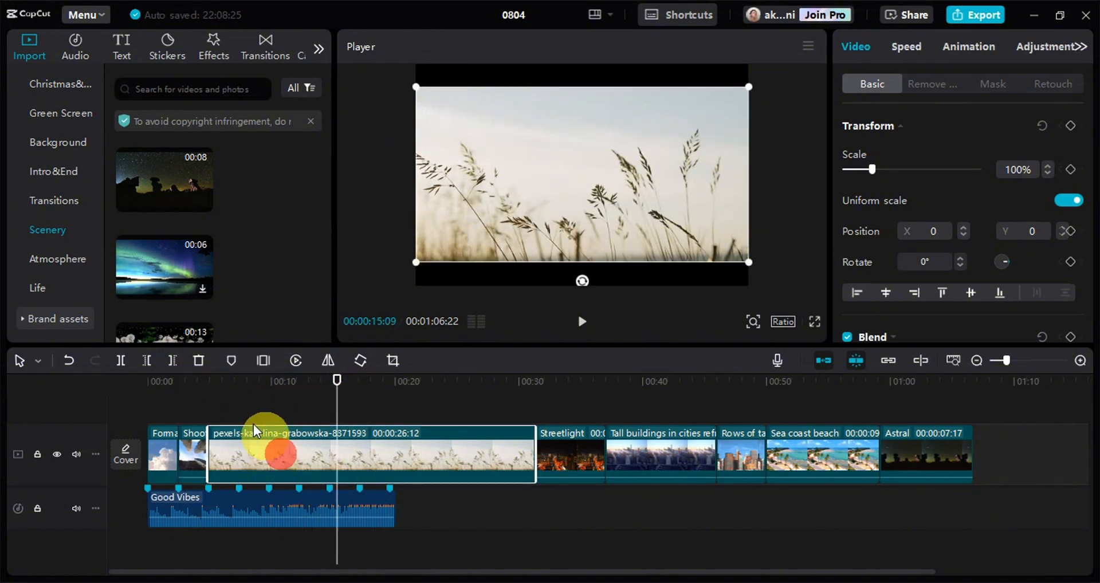
pyautogui.click(148, 361)
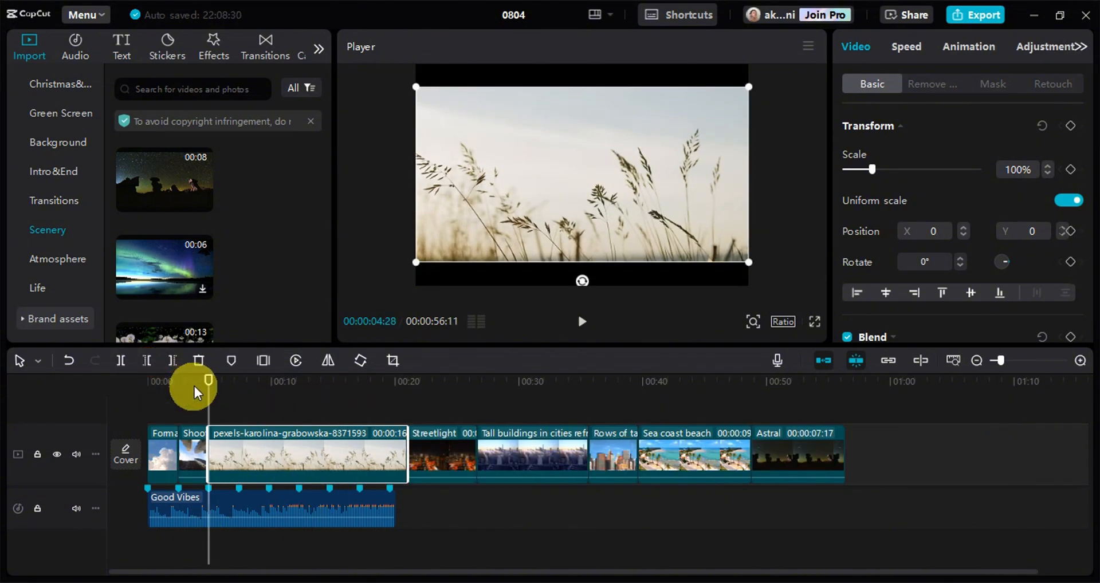
pyautogui.moveTo(208, 383); pyautogui.dragTo(239, 401)
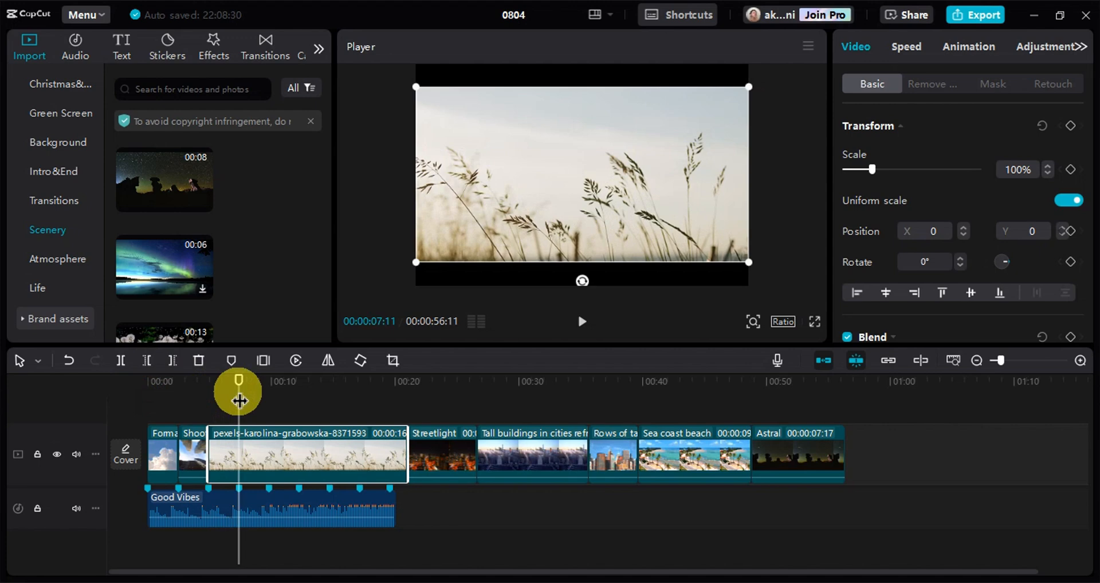
pyautogui.click(173, 362)
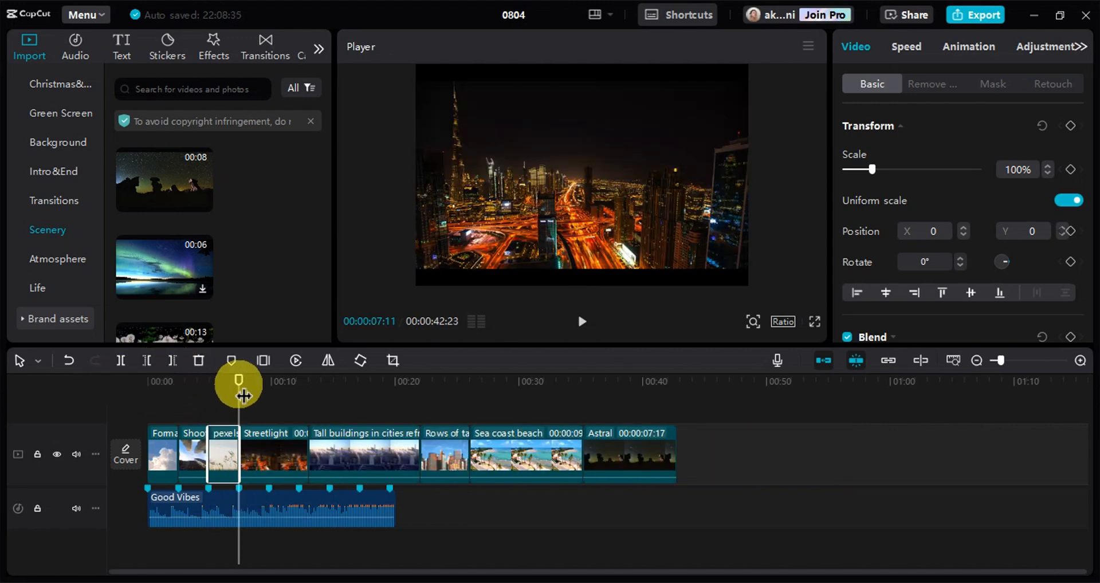
# - Trim the Streetlight clip, removing its part before 00:00:09:03 and cutting its end at the fifth beat marker, 00:00:09:24
pyautogui.moveTo(244, 395); pyautogui.dragTo(259, 378)
pyautogui.click(284, 451)
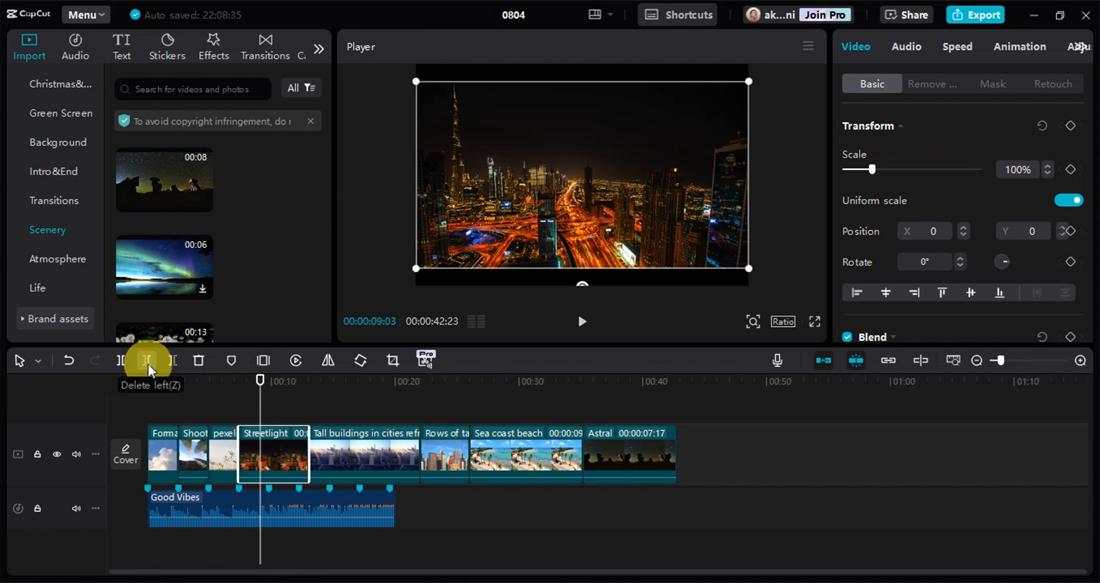
pyautogui.click(150, 362)
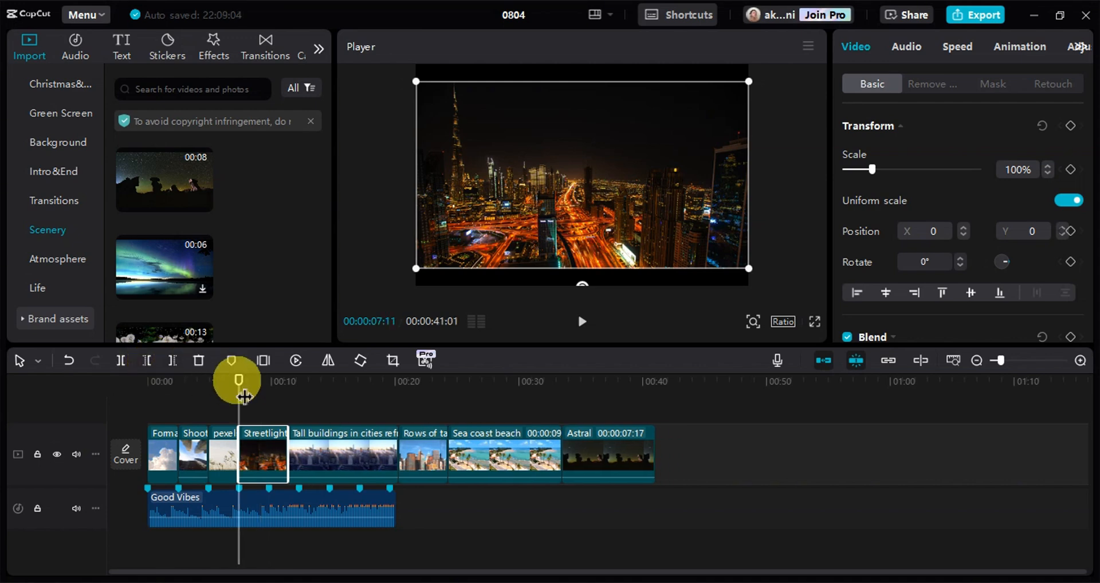
pyautogui.click(267, 390)
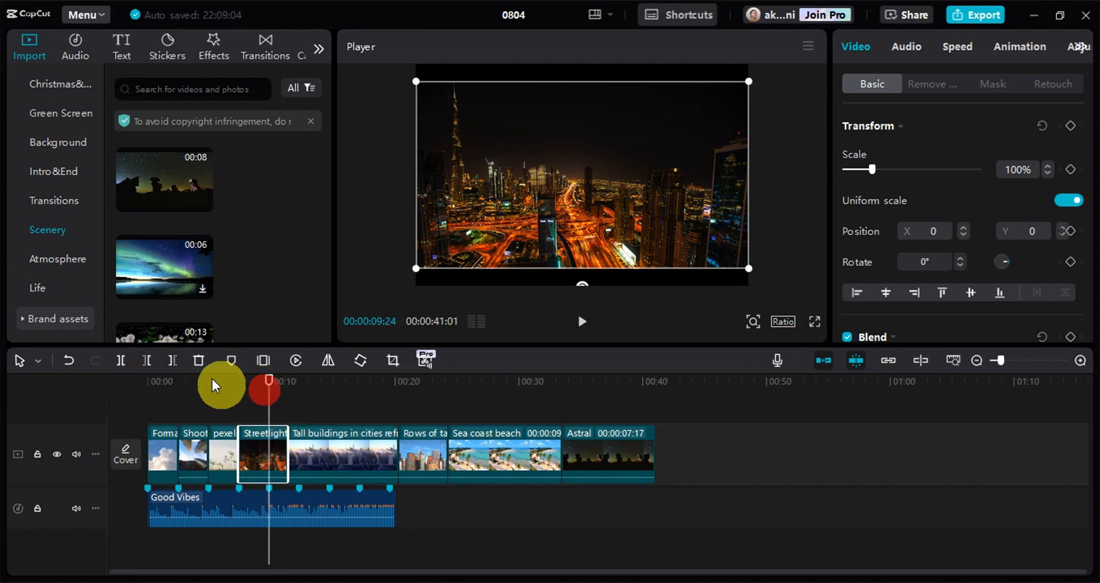
pyautogui.click(176, 360)
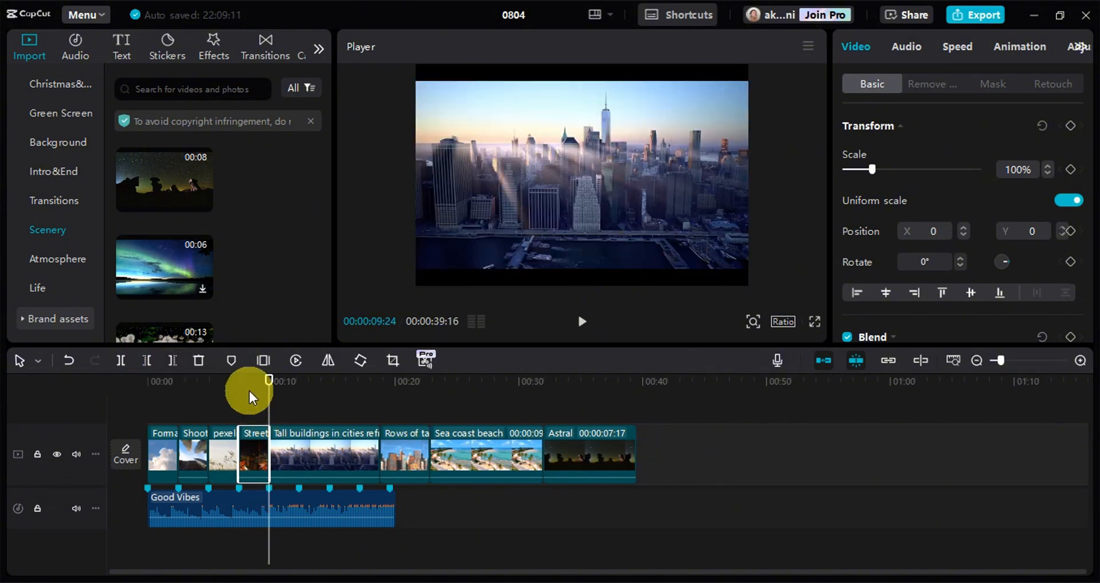
# - Trim the tall-building skyline clip, removing its part before 00:00:12:07 and cutting its end at the sixth beat marker, 00:00:12:07
pyautogui.moveTo(269, 385); pyautogui.dragTo(299, 384)
pyautogui.click(325, 451)
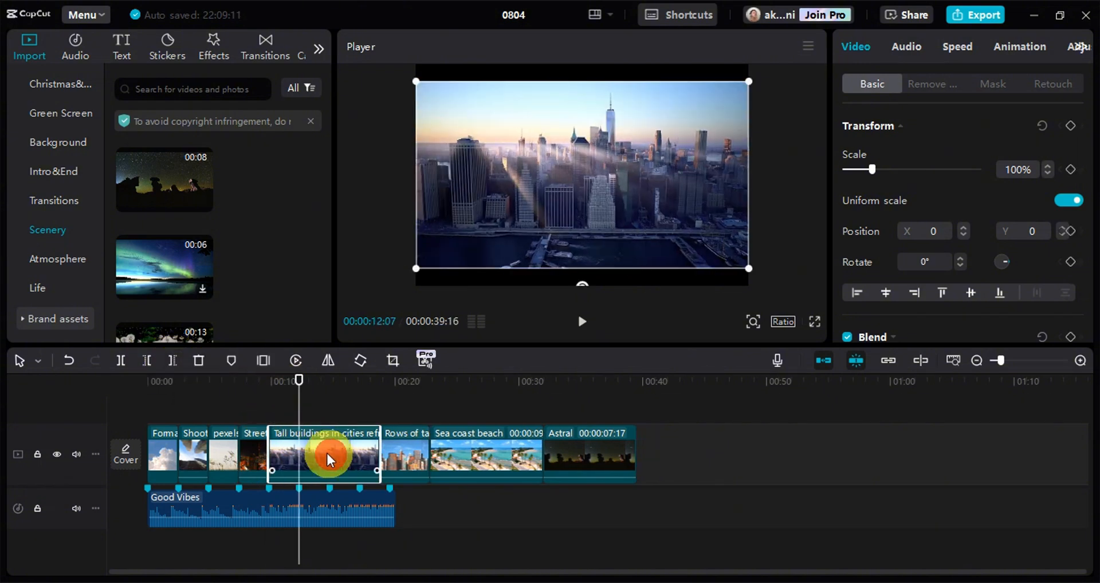
pyautogui.press('z')
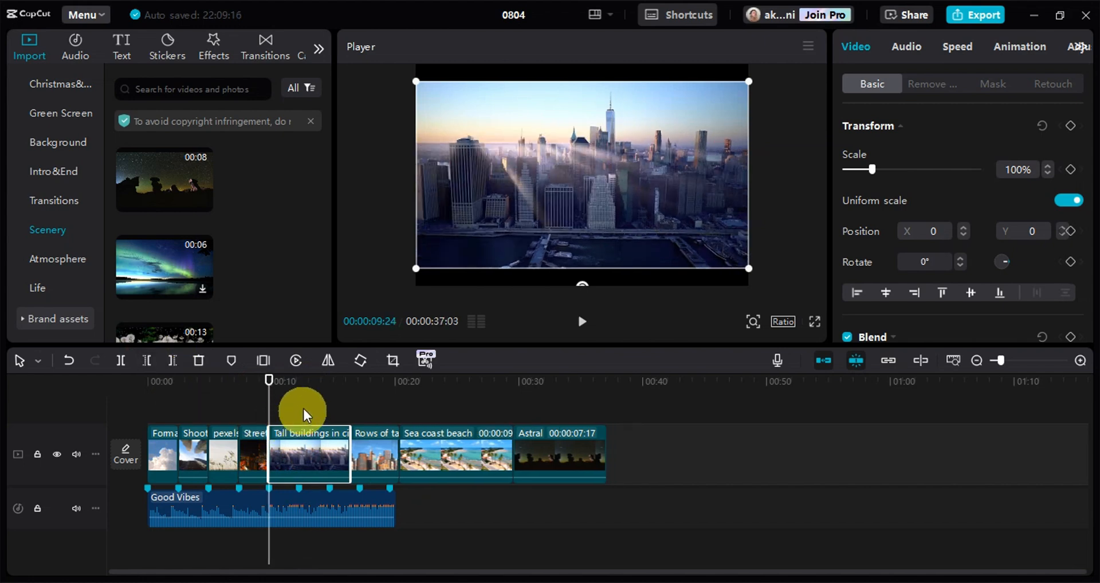
pyautogui.moveTo(277, 397); pyautogui.dragTo(299, 385)
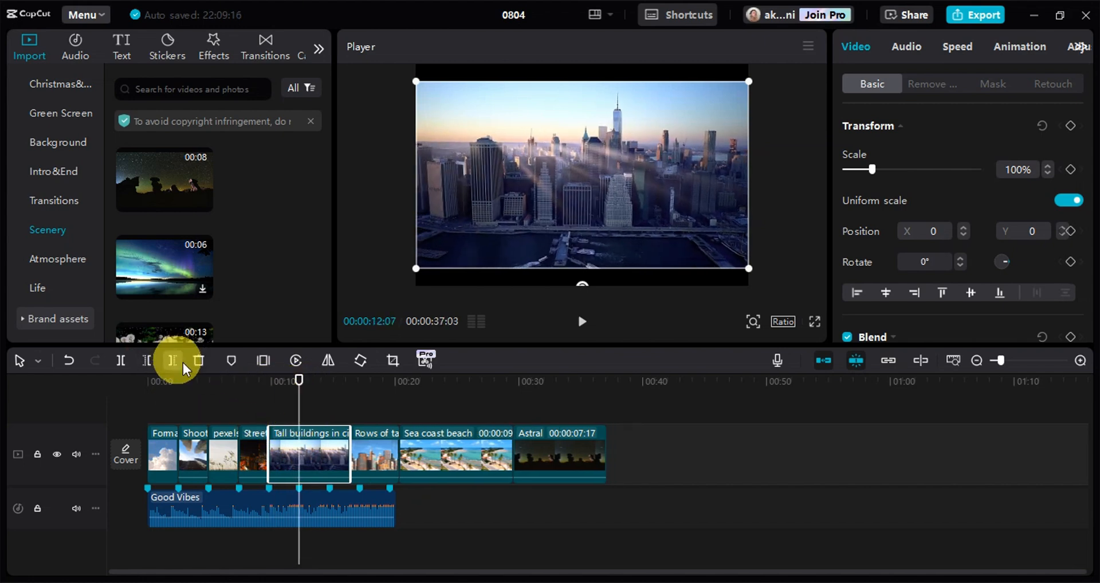
pyautogui.press('w')
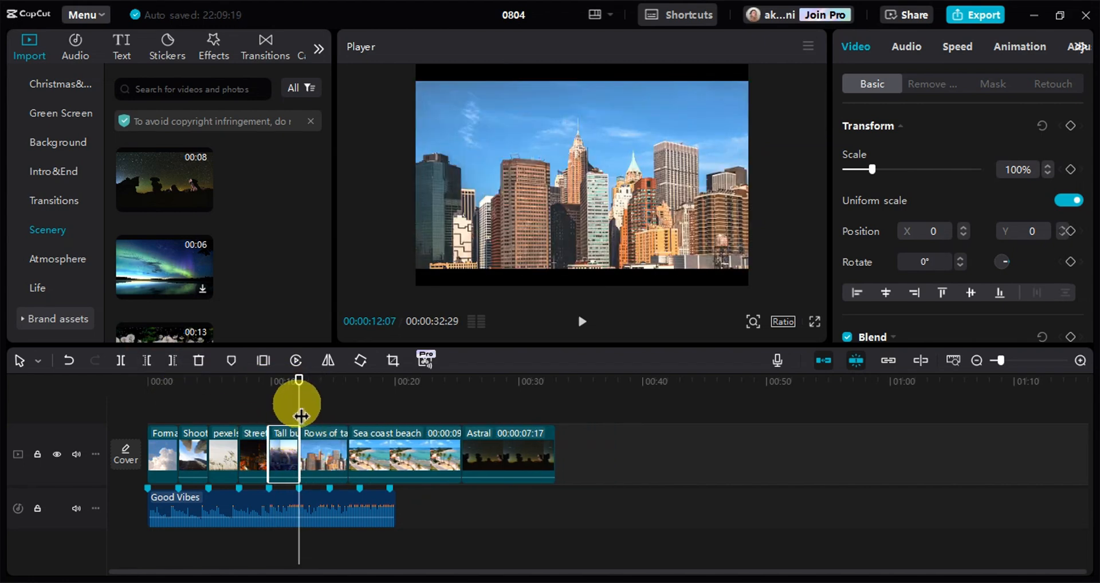
# - Trim the Rows of tall buildings clip, removing its part before 00:00:13:14 and cutting its end at the seventh beat marker, 00:00:14:21
pyautogui.moveTo(297, 401); pyautogui.dragTo(319, 410)
pyautogui.click(327, 458)
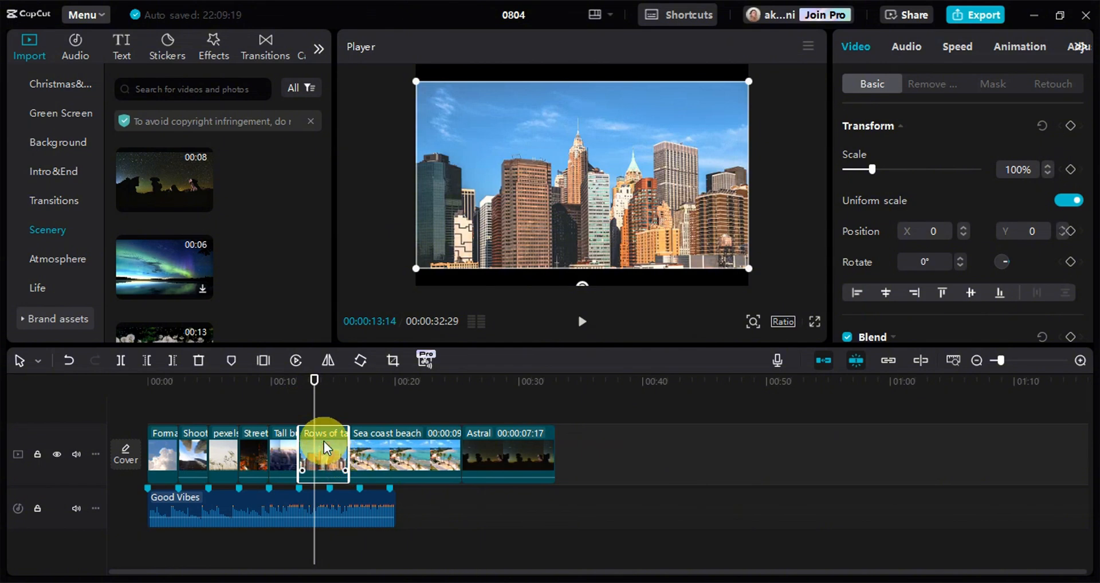
pyautogui.press('q')
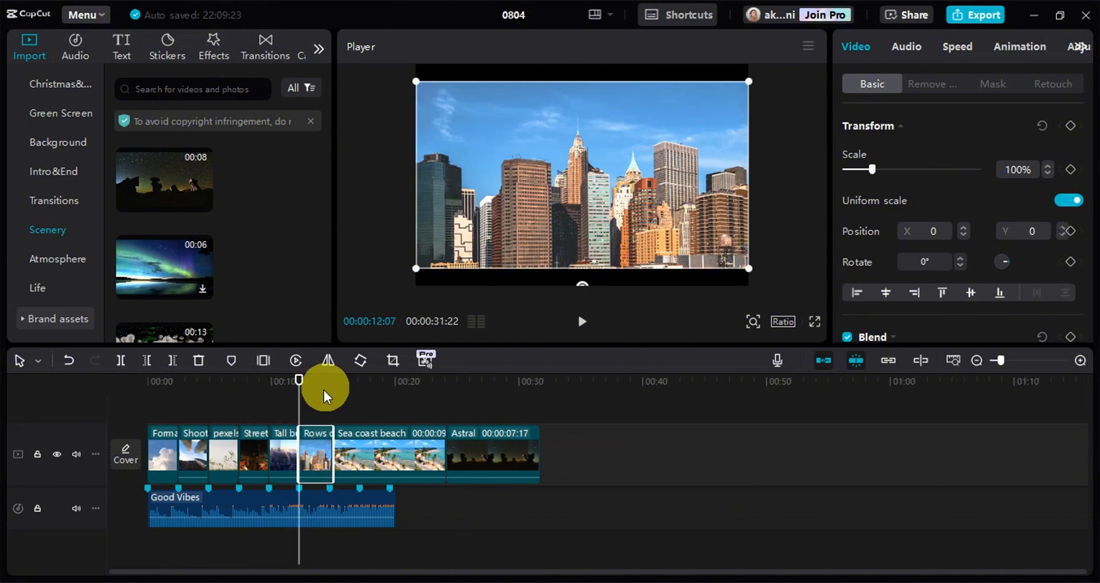
pyautogui.moveTo(306, 406); pyautogui.dragTo(359, 380)
pyautogui.press('w')
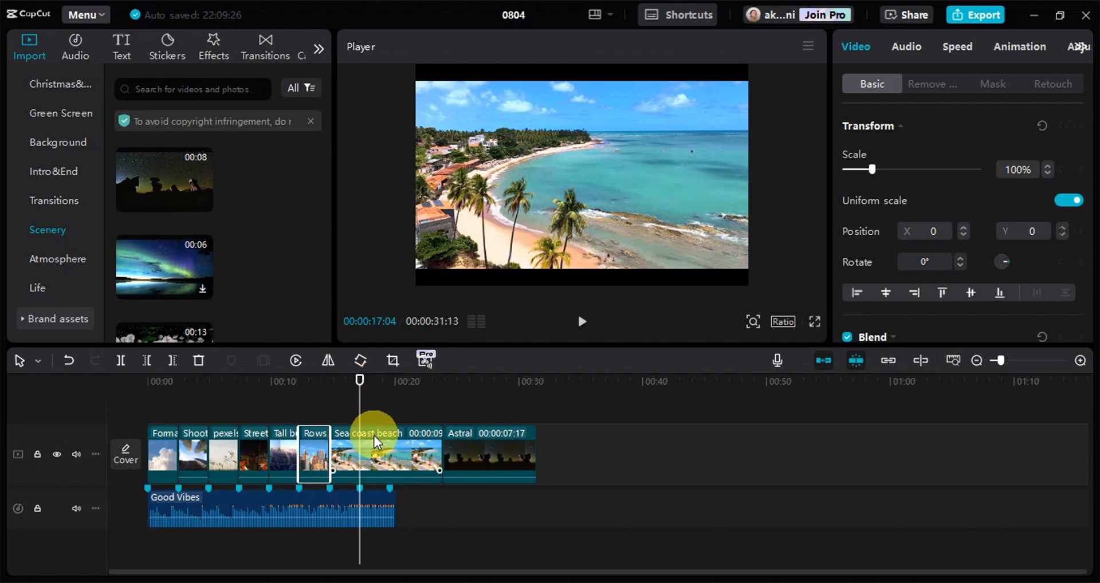
# - Remove the Sea coast beach clip's part before 00:00:17:04, cut its end at that beat marker, and cut the Astral clip's end at 00:00:19:17
pyautogui.click(362, 450)
pyautogui.press('q')
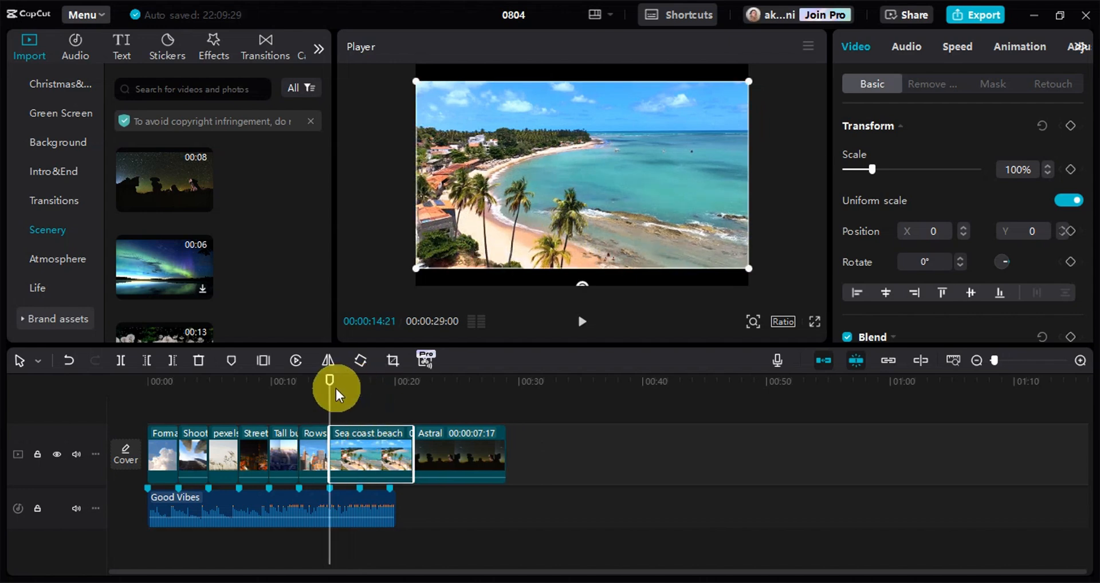
pyautogui.moveTo(335, 386); pyautogui.dragTo(391, 414)
pyautogui.press('w')
pyautogui.press('w')
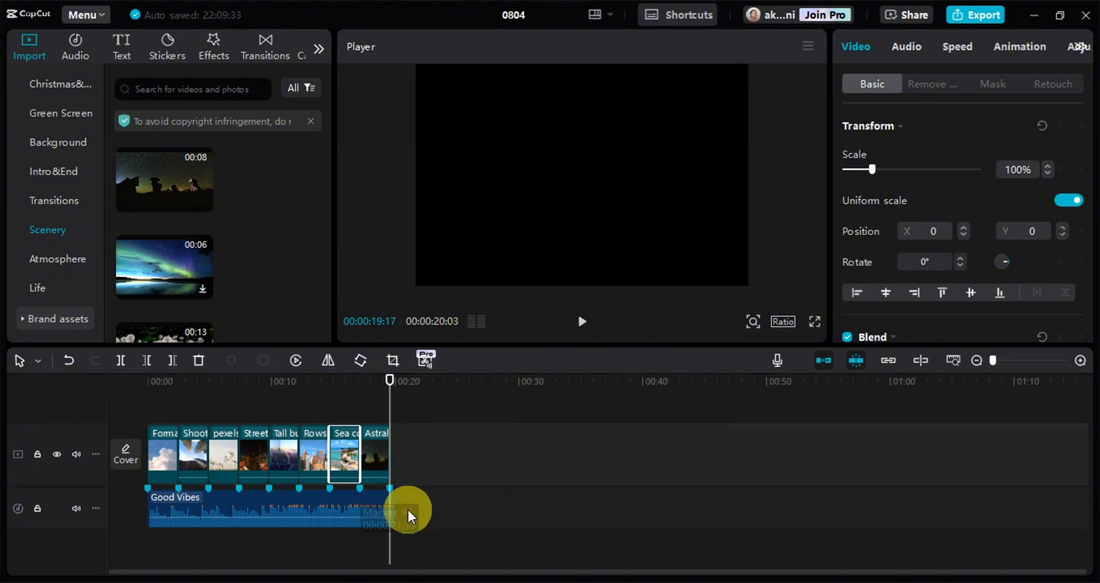
# - Trim the end of the Good Vibes music track to the last beat marker, 00:00:19:17
pyautogui.scroll(2, 511, 507)
pyautogui.click(514, 504)
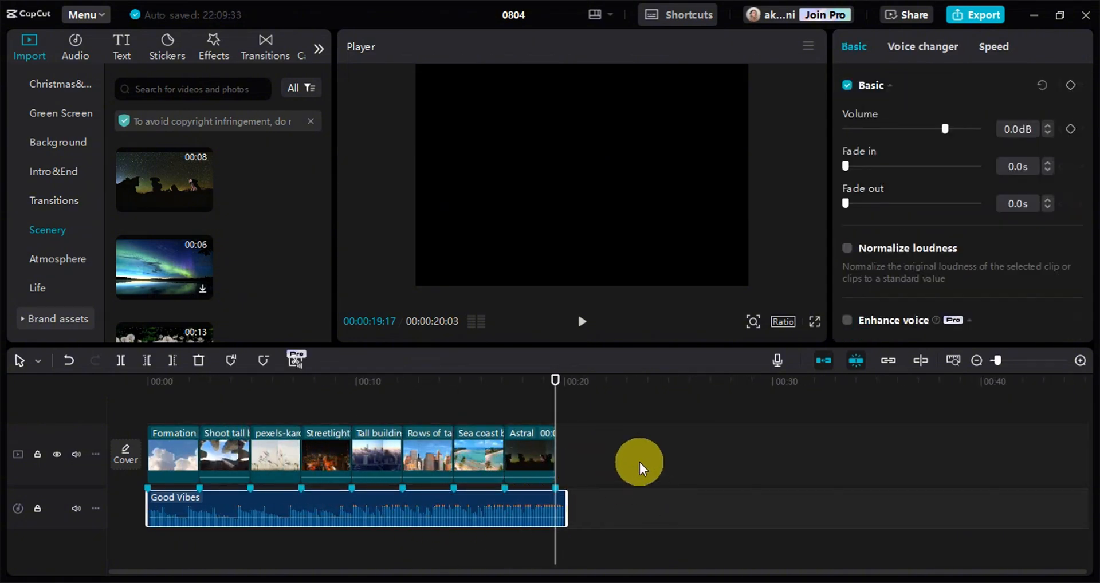
pyautogui.press('w')
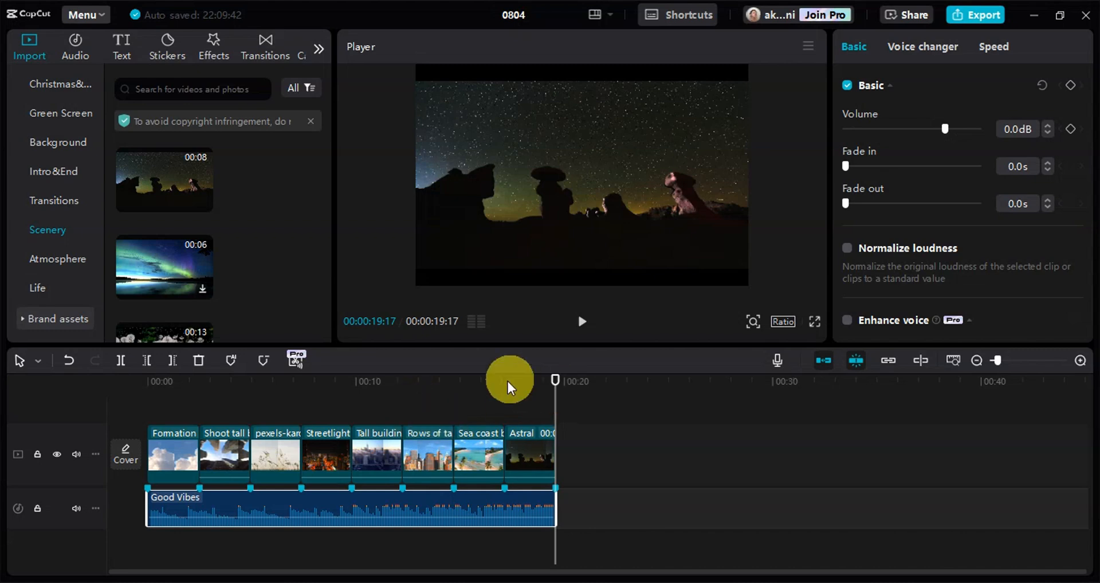
pyautogui.moveTo(555, 381); pyautogui.dragTo(676, 484)
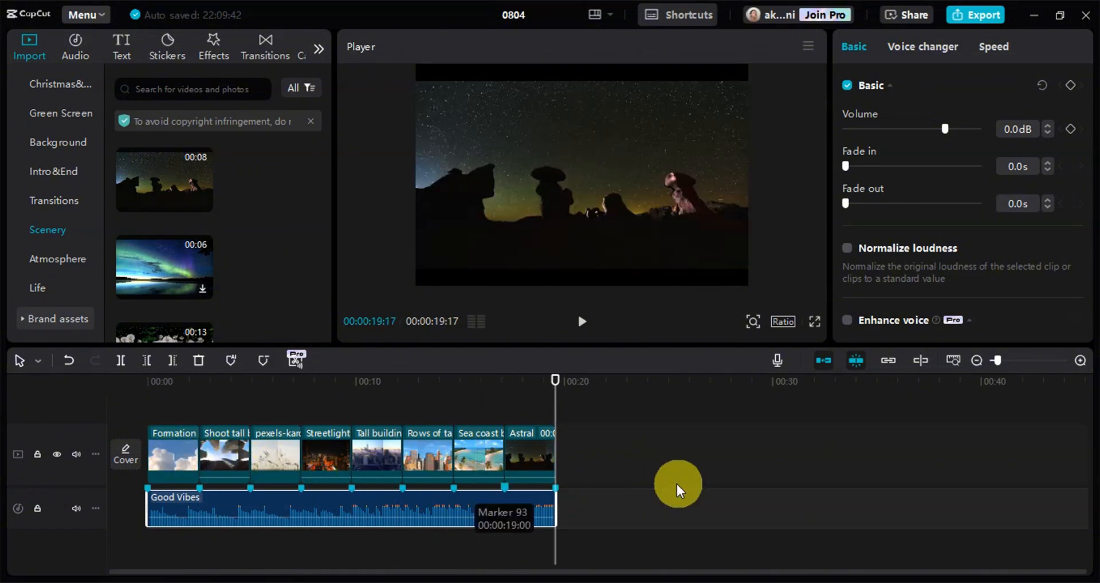
# - Download the Left transition from the Camera category and place it between the Formation and Shoot tall clips
pyautogui.click(204, 448)
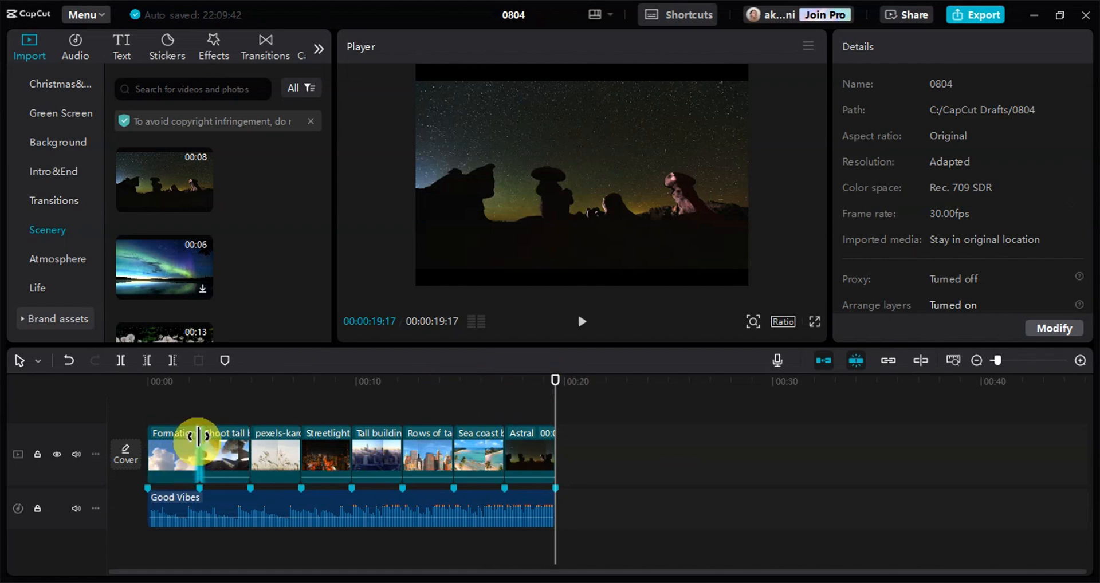
pyautogui.click(264, 41)
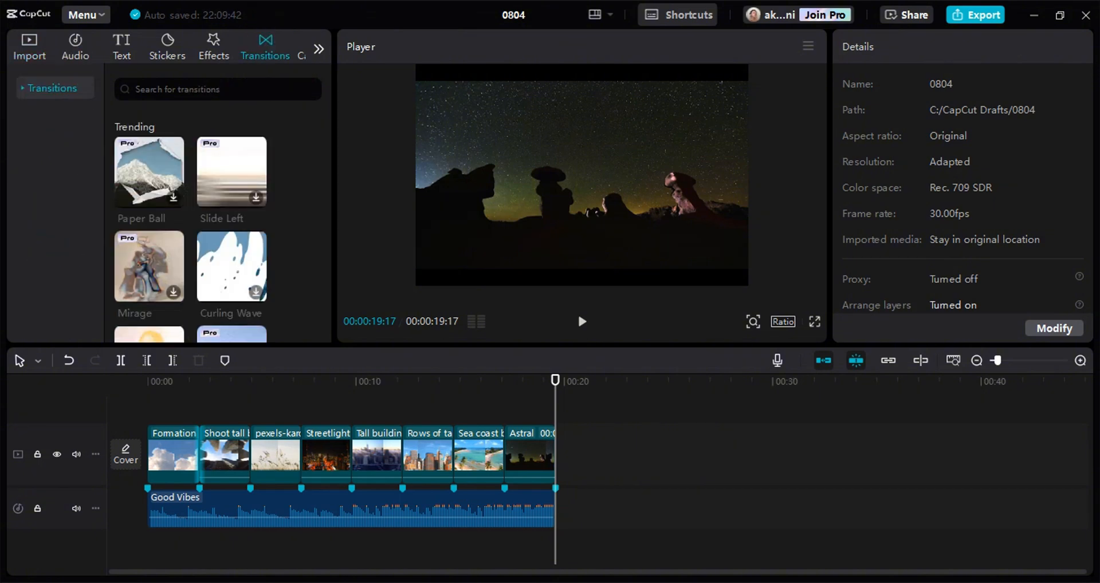
pyautogui.click(44, 86)
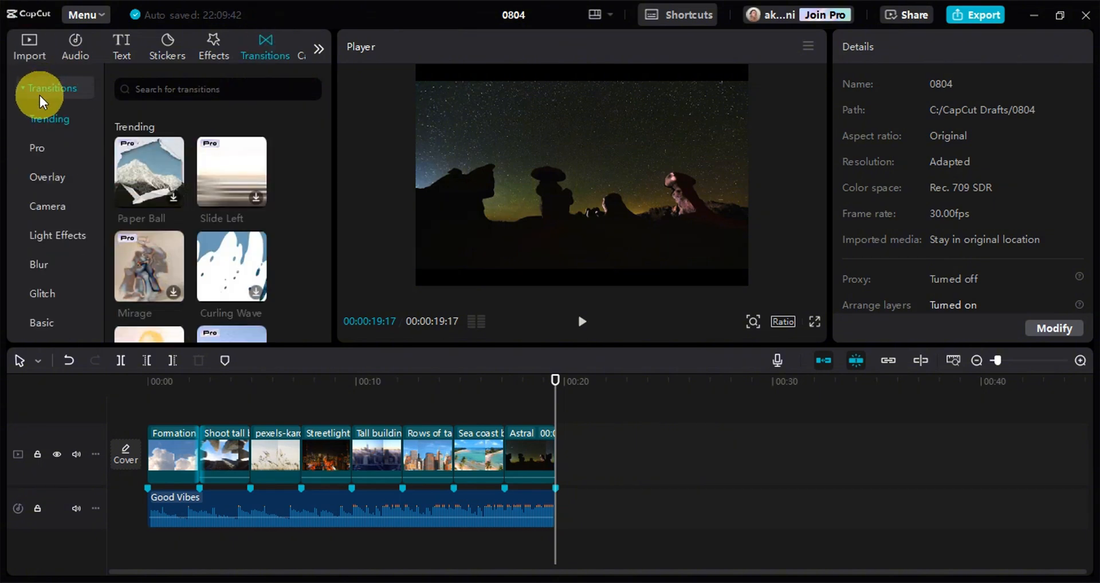
pyautogui.scroll(-3, 63, 208)
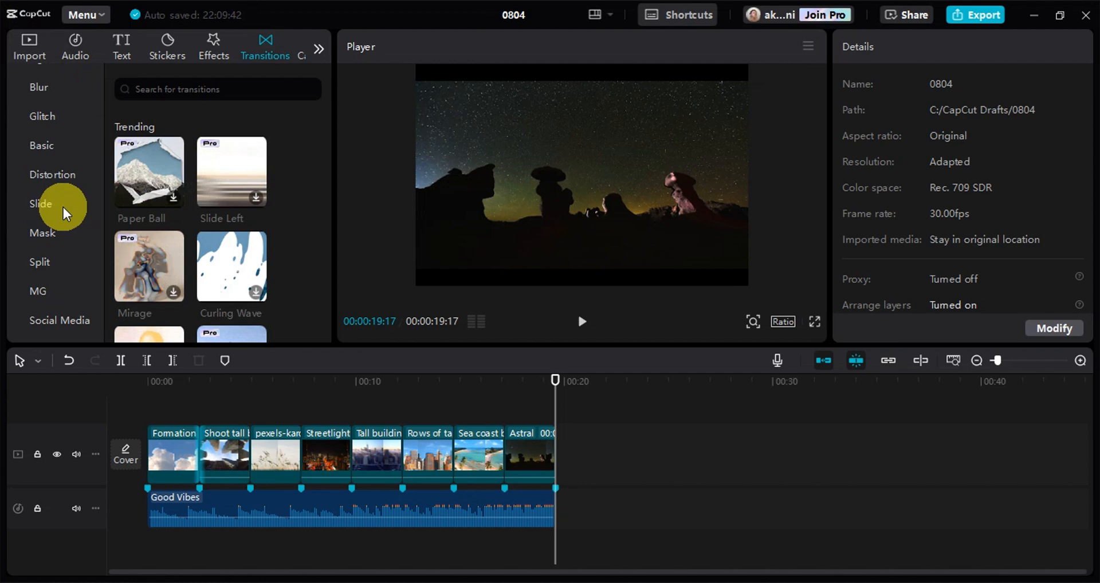
pyautogui.click(63, 207)
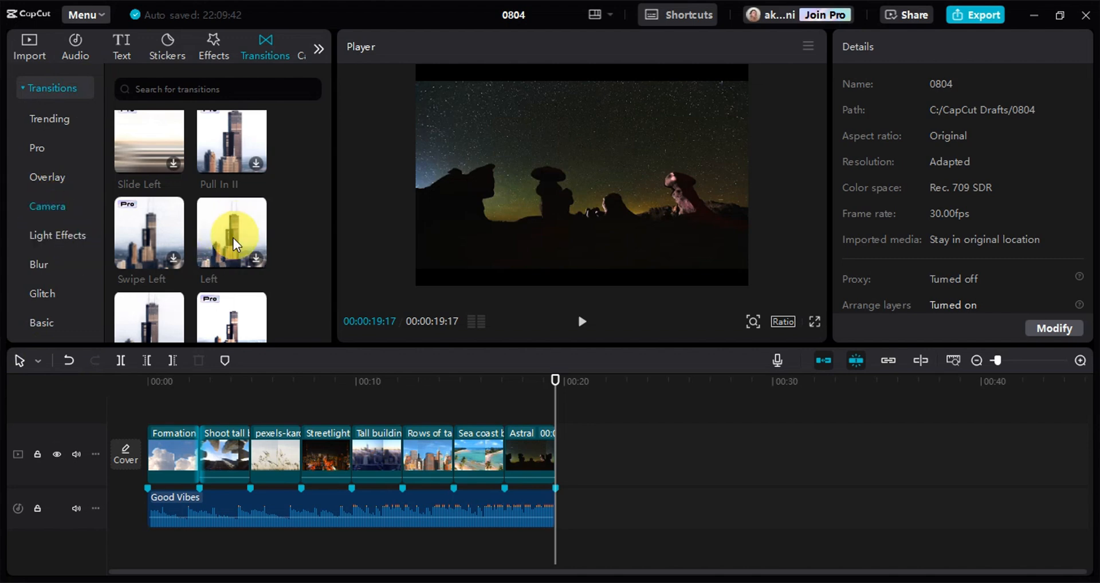
pyautogui.click(256, 256)
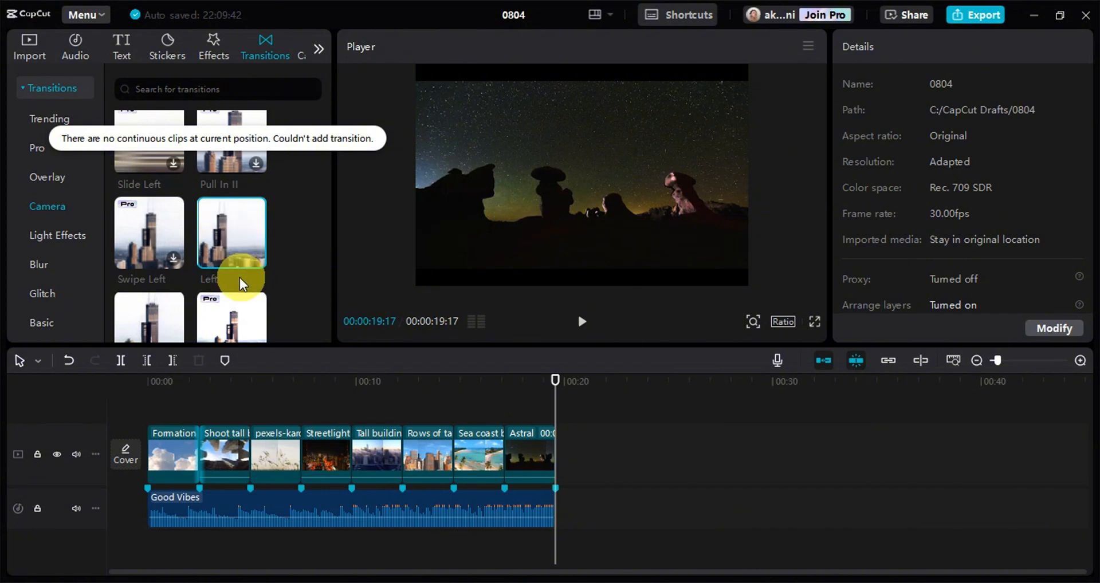
pyautogui.moveTo(232, 238)
pyautogui.mouseDown()
pyautogui.moveTo(241, 218)
pyautogui.moveTo(172, 338)
pyautogui.moveTo(185, 448)
pyautogui.moveTo(197, 454)
pyautogui.mouseUp()
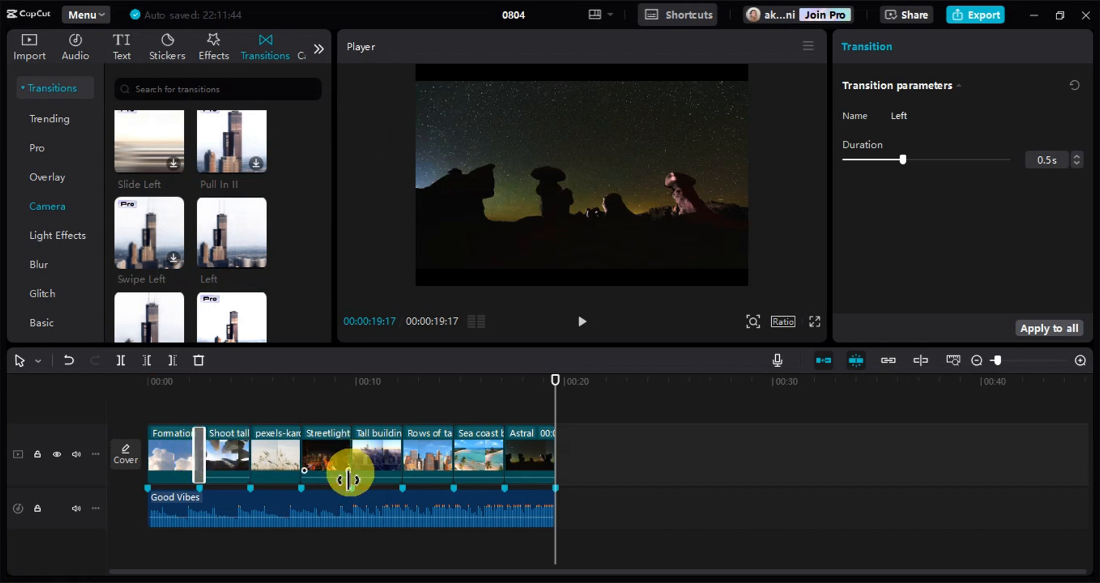
# - Add the Left camera transition to each of the six remaining cuts, from the Shoot tall clip through the Astral clip
pyautogui.scroll(-1, 223, 252)
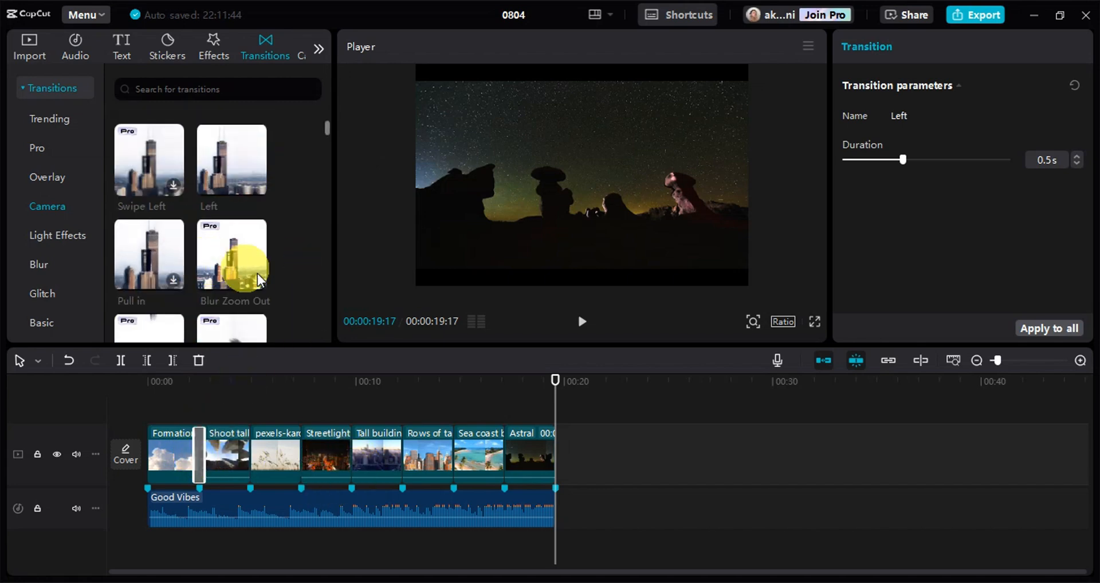
pyautogui.scroll(-2, 188, 227)
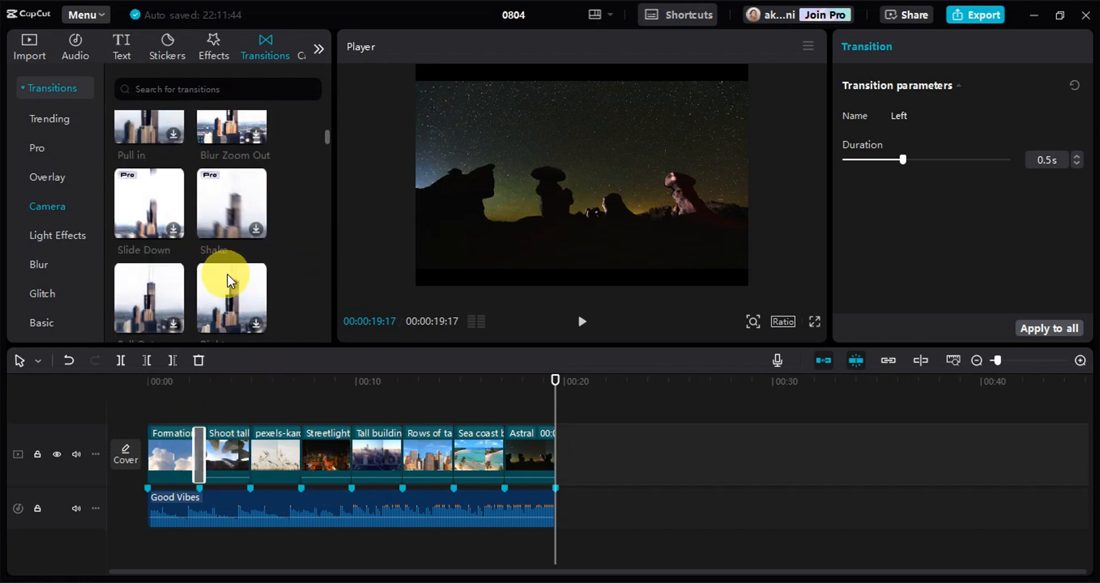
pyautogui.scroll(2, 172, 291)
pyautogui.moveTo(231, 167)
pyautogui.mouseDown()
pyautogui.moveTo(255, 448)
pyautogui.moveTo(247, 453)
pyautogui.moveTo(238, 156)
pyautogui.moveTo(309, 394)
pyautogui.moveTo(298, 456)
pyautogui.mouseUp()
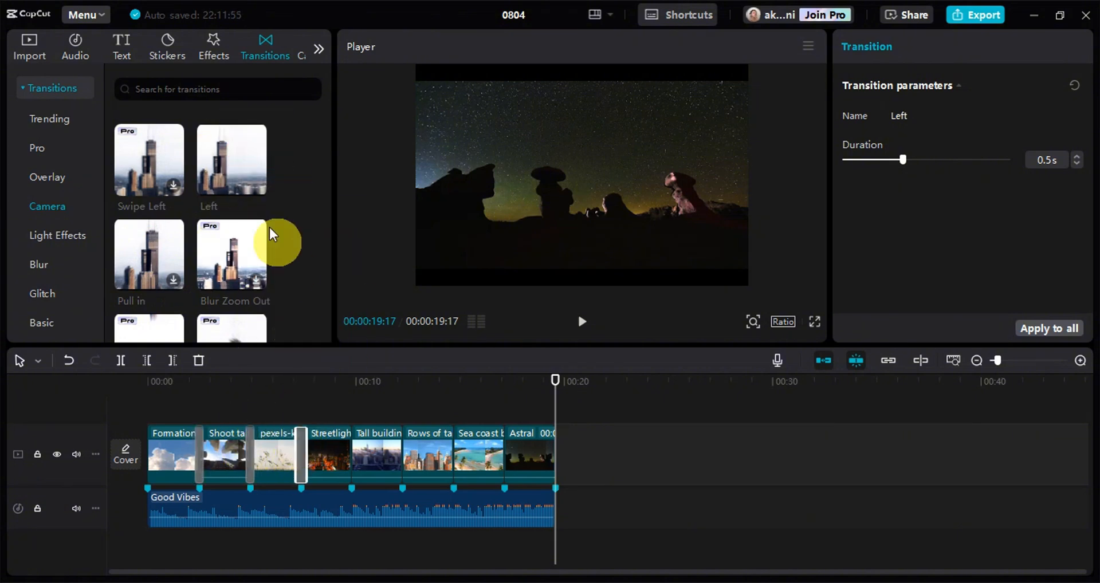
pyautogui.moveTo(238, 166); pyautogui.dragTo(345, 454)
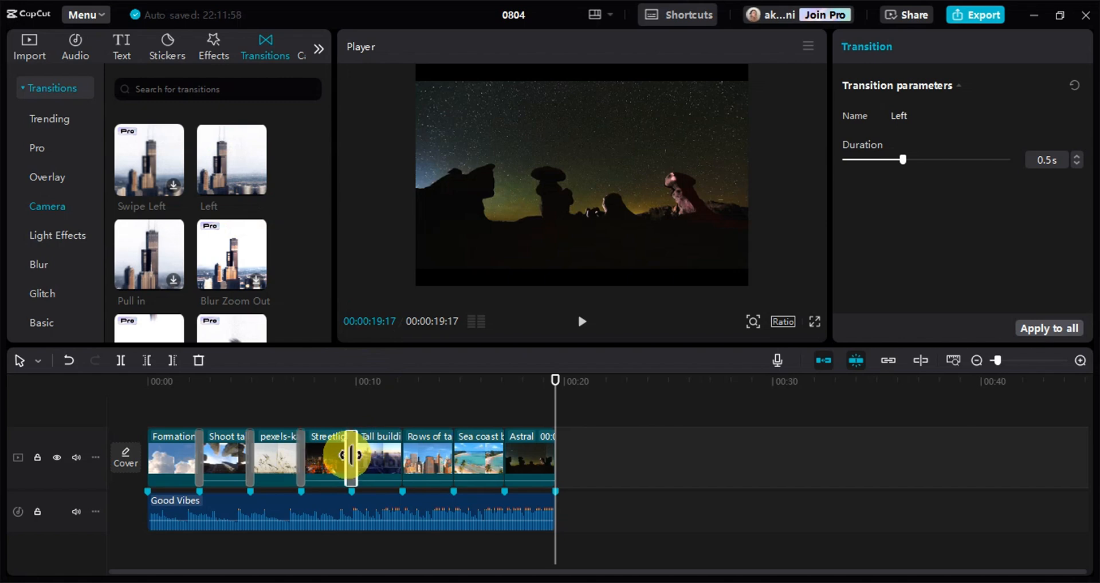
pyautogui.moveTo(230, 197); pyautogui.dragTo(386, 456)
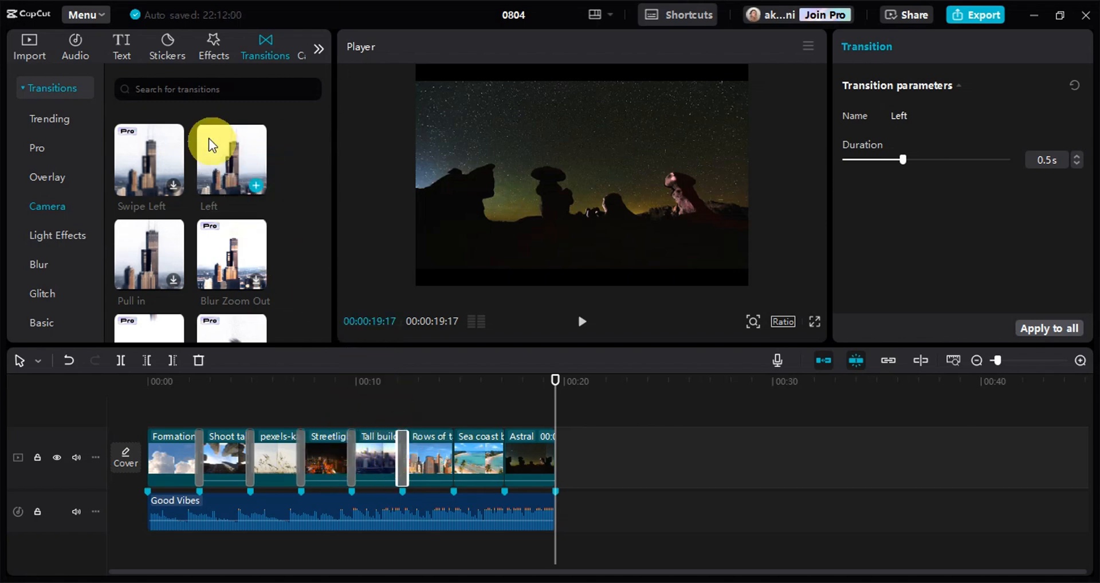
pyautogui.moveTo(233, 168); pyautogui.dragTo(453, 464)
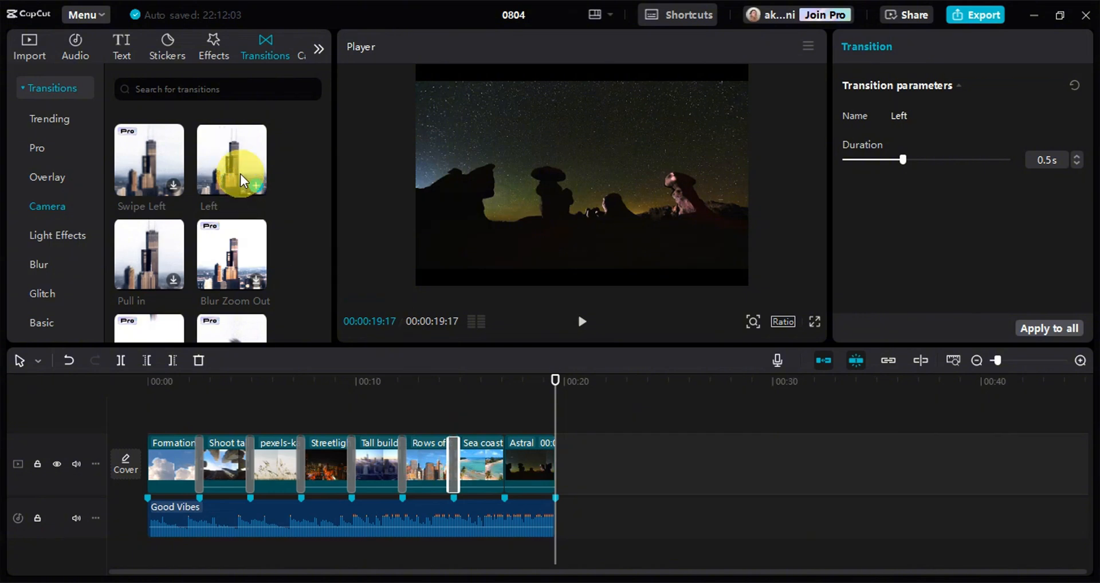
pyautogui.moveTo(240, 174); pyautogui.dragTo(504, 457)
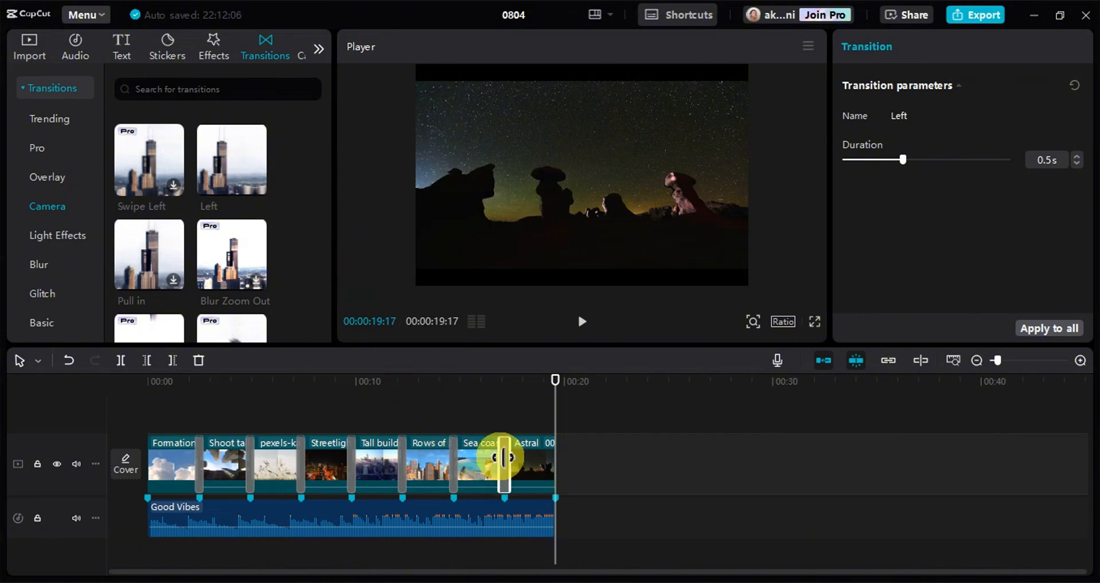
pyautogui.scroll(-3, 160, 153)
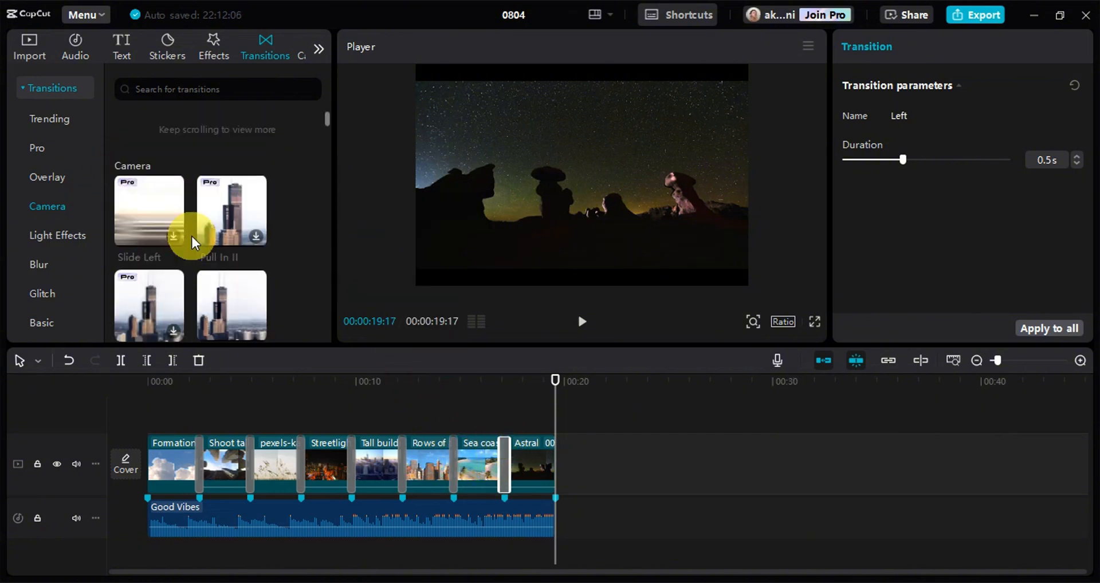
pyautogui.scroll(-5, 192, 209)
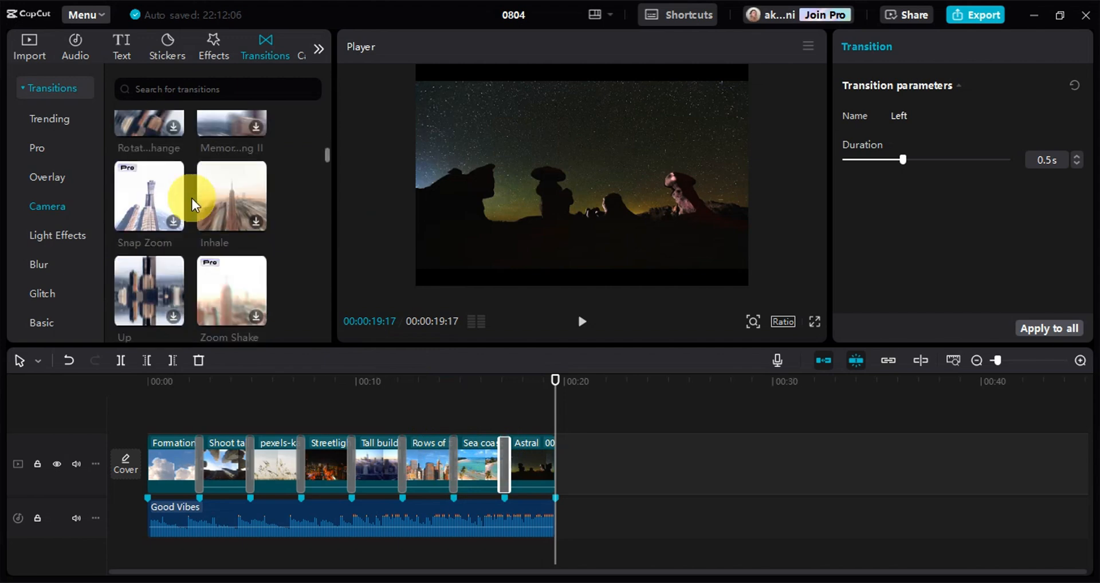
pyautogui.scroll(-3, 191, 238)
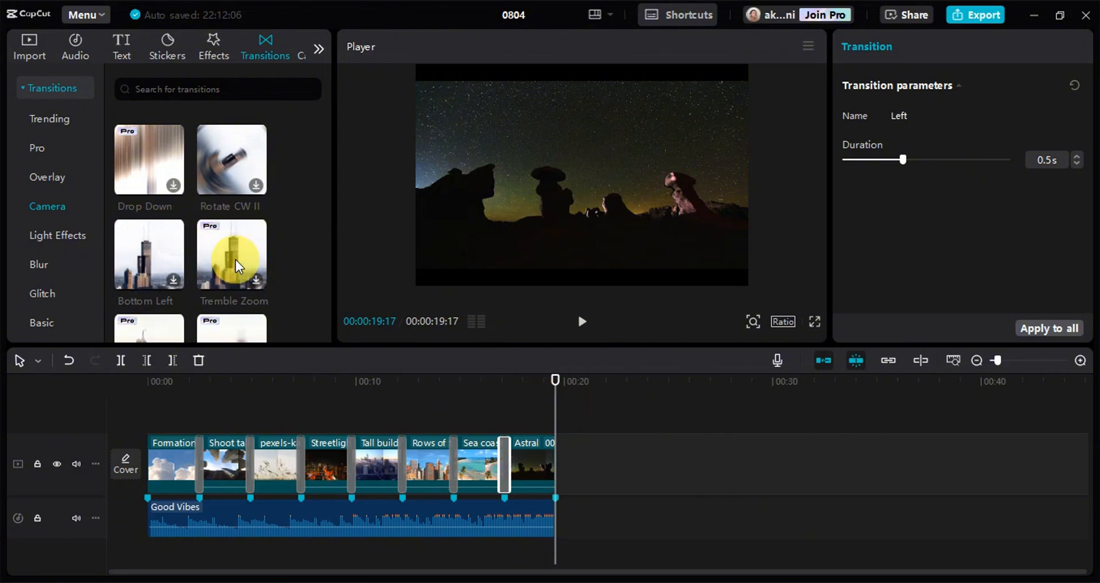
pyautogui.scroll(3, 236, 260)
# - Return to the start of the timeline and review the beat-marking options of the Good Vibes music track
pyautogui.moveTo(560, 385); pyautogui.dragTo(191, 436)
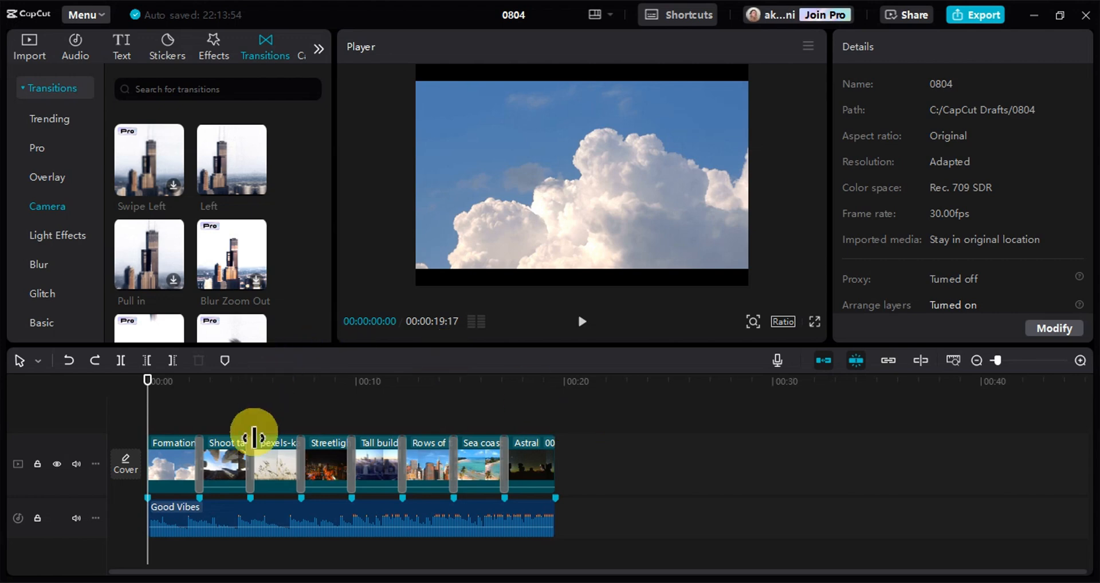
pyautogui.click(214, 515)
pyautogui.click(235, 361)
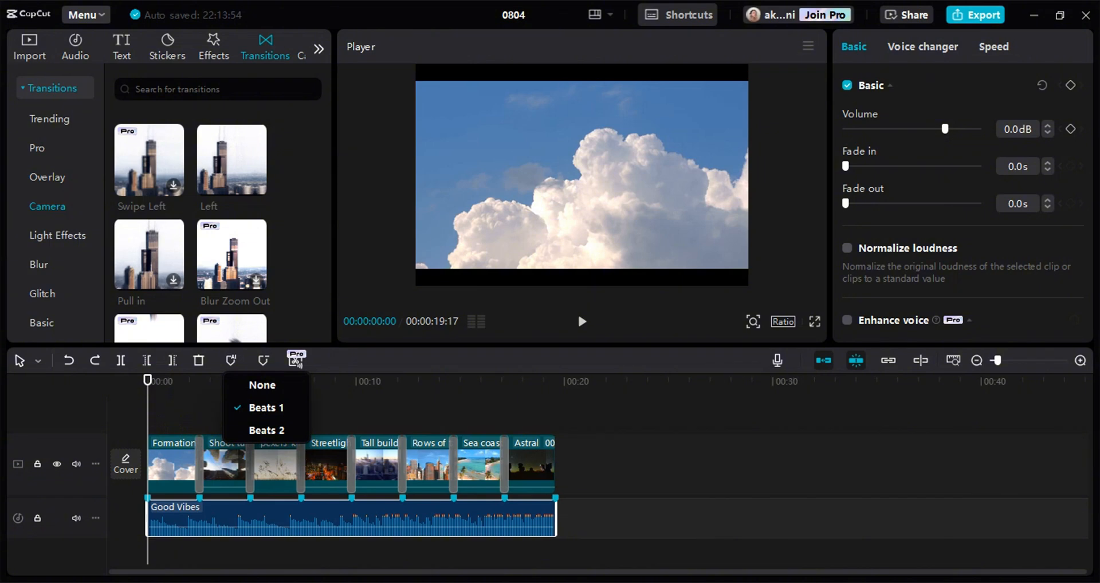
pyautogui.click(185, 425)
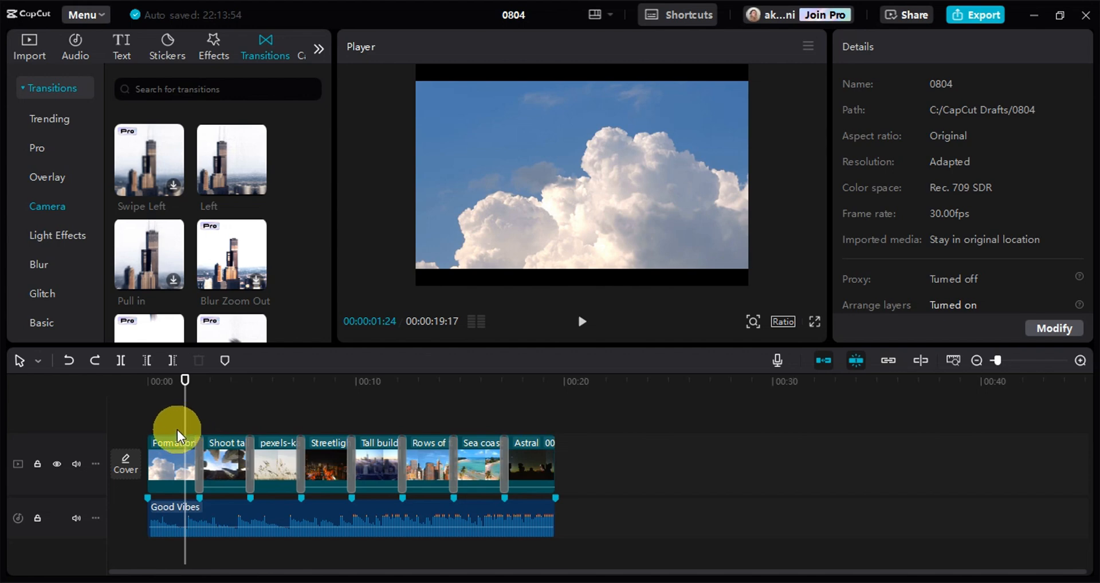
# - Add a scale keyframe at 100% to the Formation clip at 00:00:00:00
pyautogui.moveTo(185, 383); pyautogui.dragTo(150, 384)
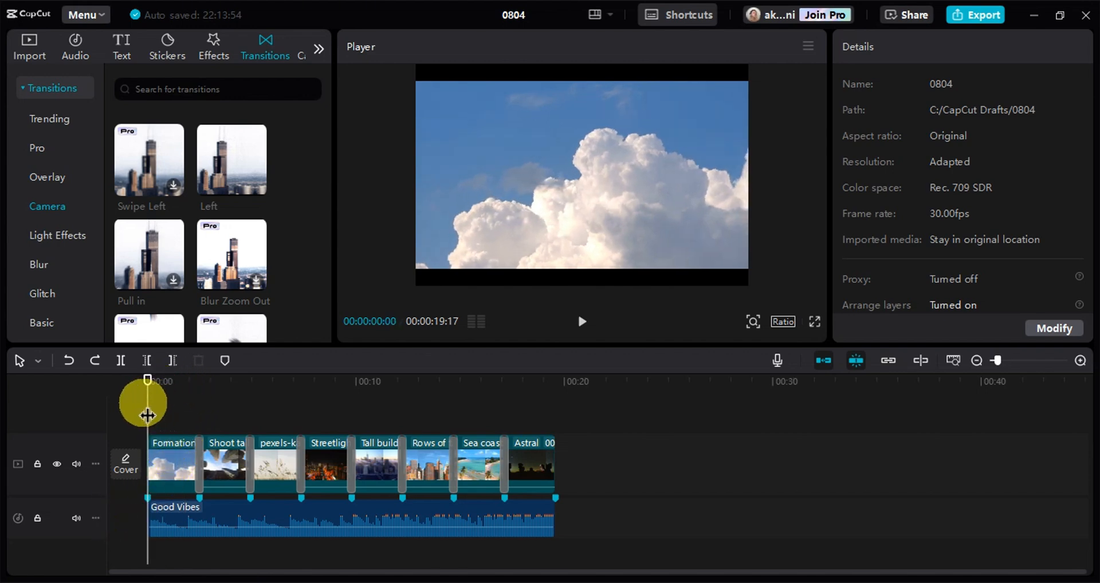
pyautogui.moveTo(150, 389); pyautogui.dragTo(161, 405)
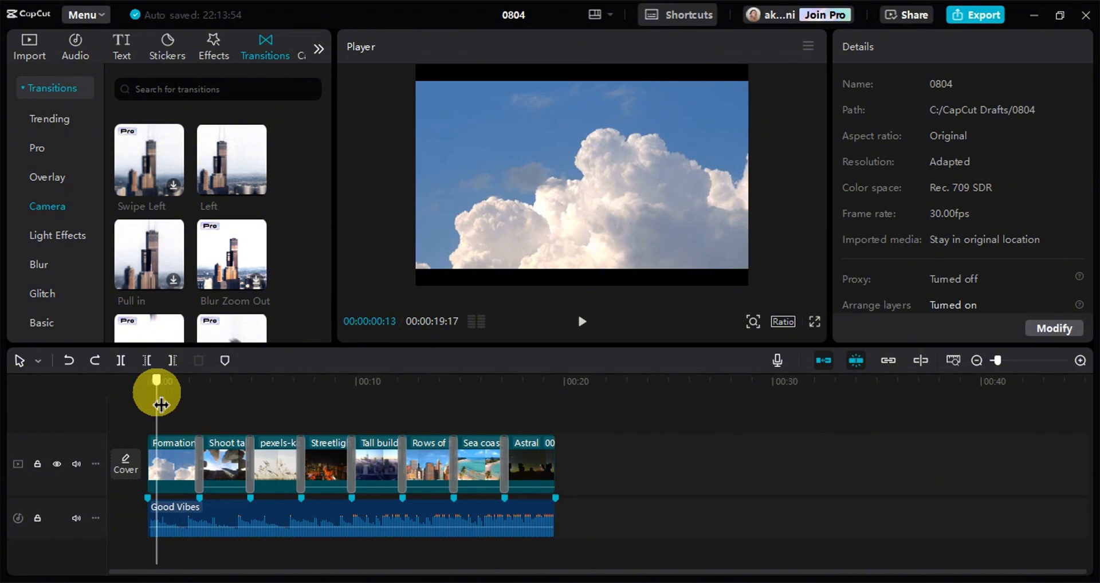
pyautogui.click(163, 455)
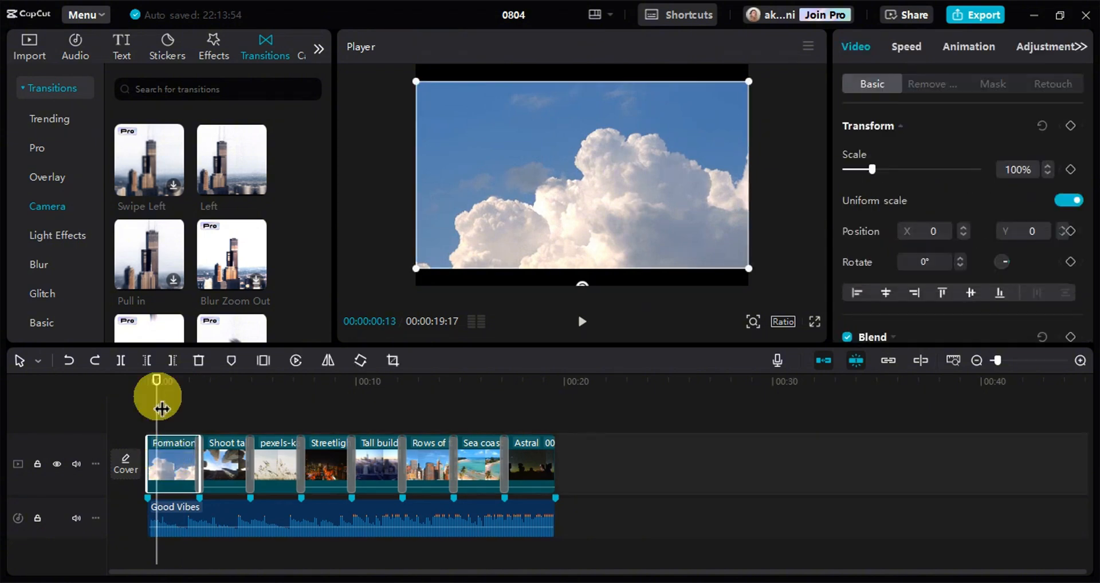
pyautogui.moveTo(162, 409); pyautogui.dragTo(157, 410)
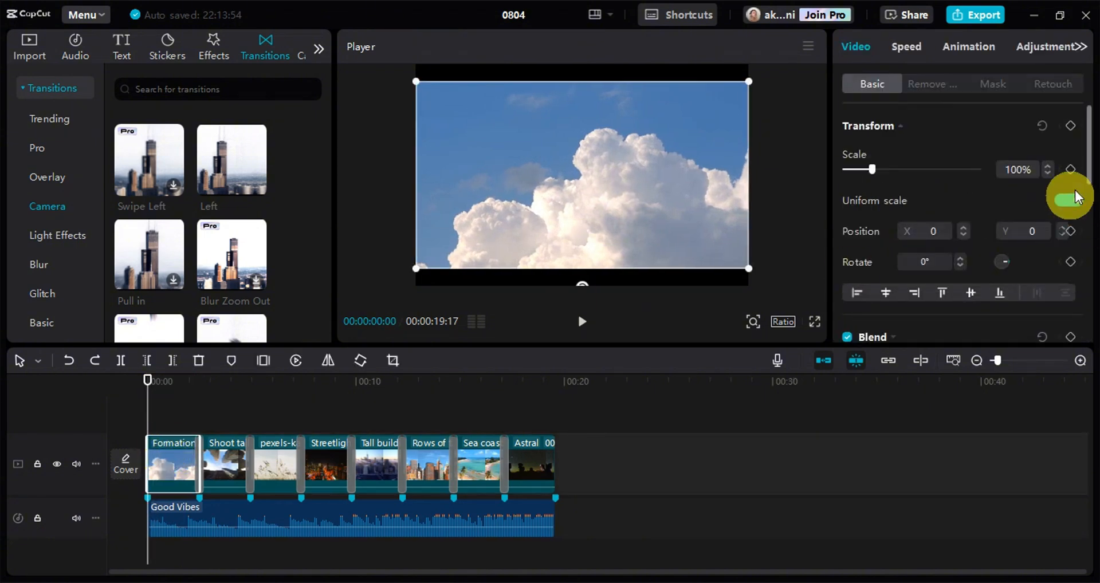
pyautogui.click(1070, 170)
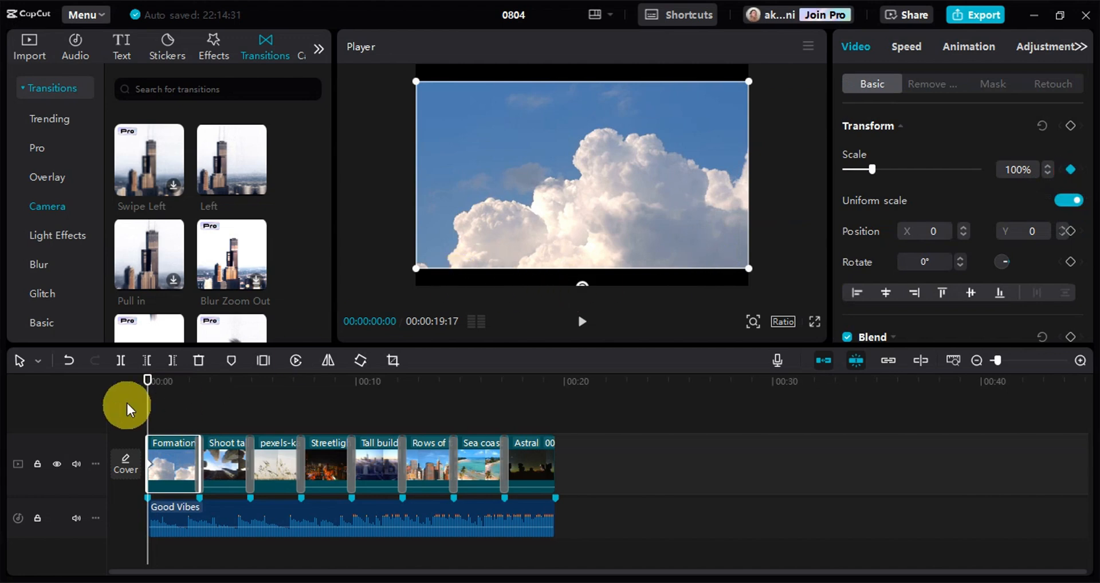
# - Add a second scale keyframe to the Formation clip at 00:00:02:15, set its scale to 140%, and go back to the first keyframe
pyautogui.moveTo(150, 402); pyautogui.dragTo(208, 407)
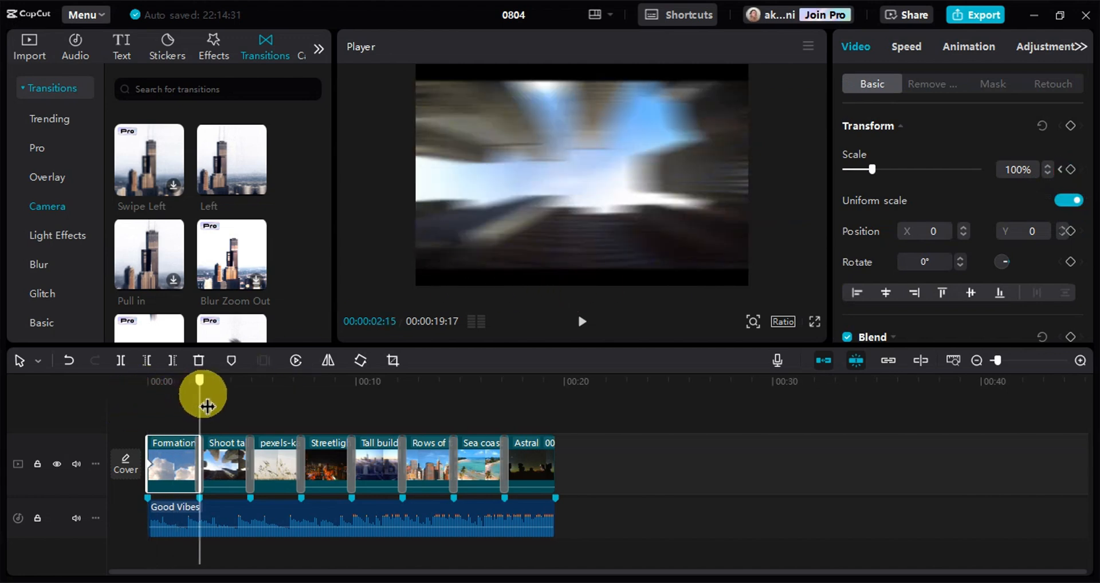
pyautogui.click(1071, 169)
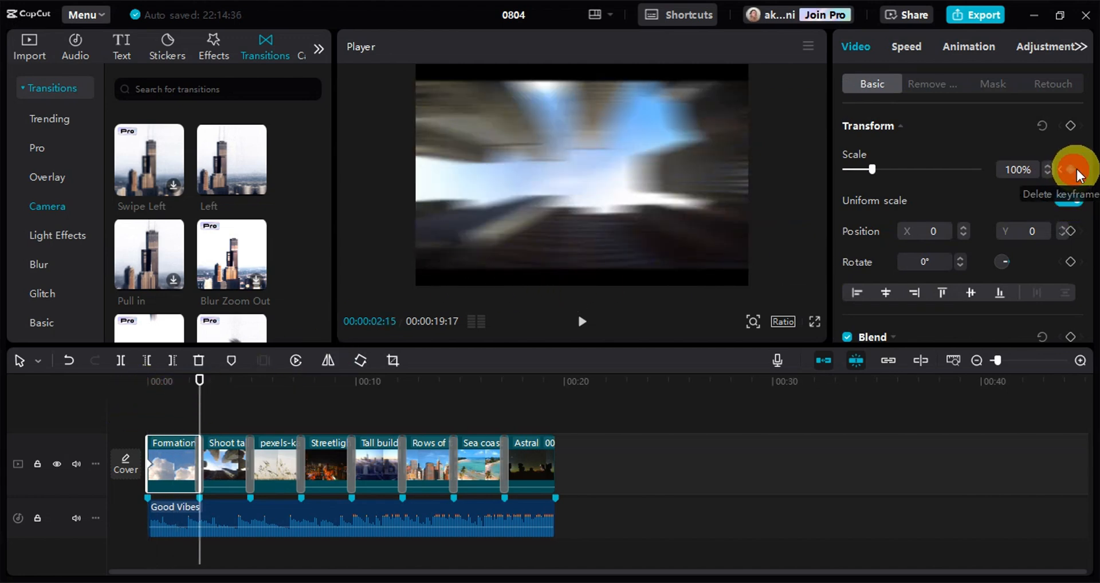
pyautogui.click(149, 390)
pyautogui.moveTo(146, 392); pyautogui.dragTo(204, 401)
pyautogui.moveTo(873, 169)
pyautogui.mouseDown()
pyautogui.moveTo(909, 171)
pyautogui.moveTo(885, 173)
pyautogui.mouseUp()
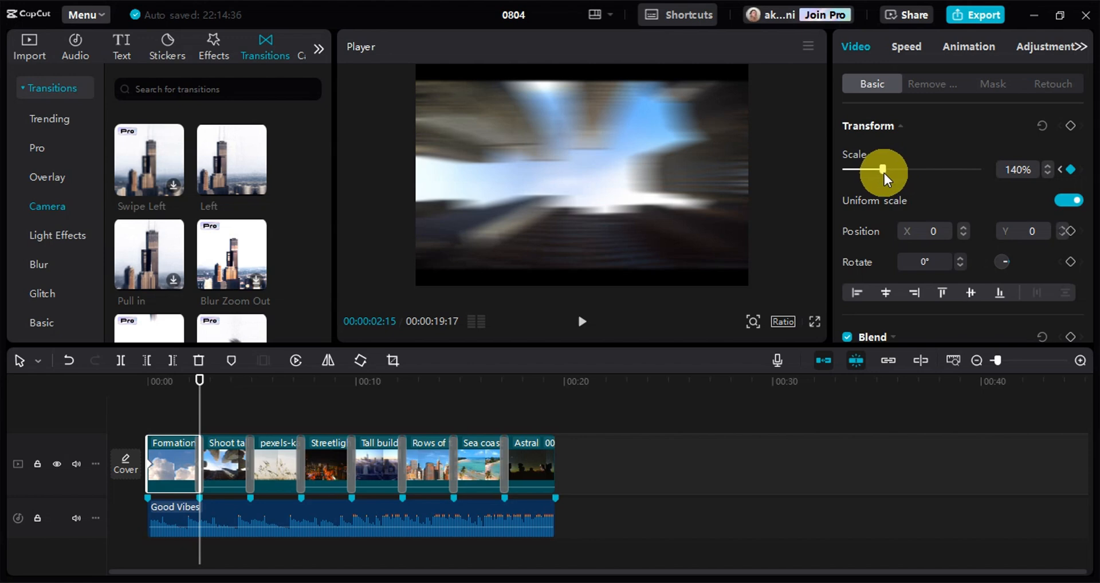
pyautogui.moveTo(200, 380); pyautogui.dragTo(201, 408)
pyautogui.click(1078, 170)
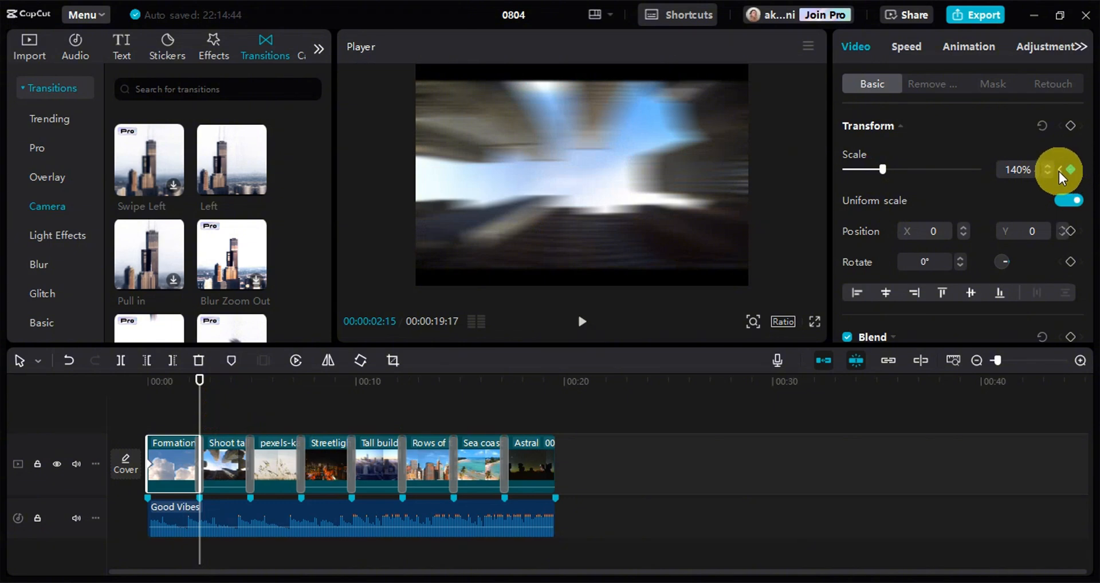
pyautogui.click(1059, 169)
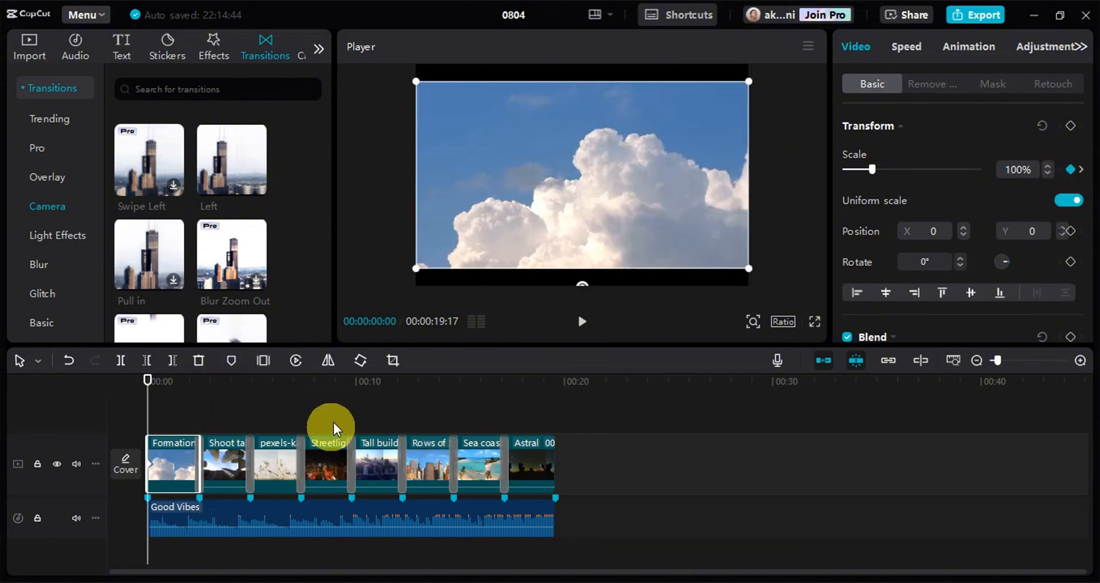
# - Preview the Formation clip's zoom, and add a scale keyframe at 100% to the Shoot tall clip at 00:00:03:15
pyautogui.click(584, 322)
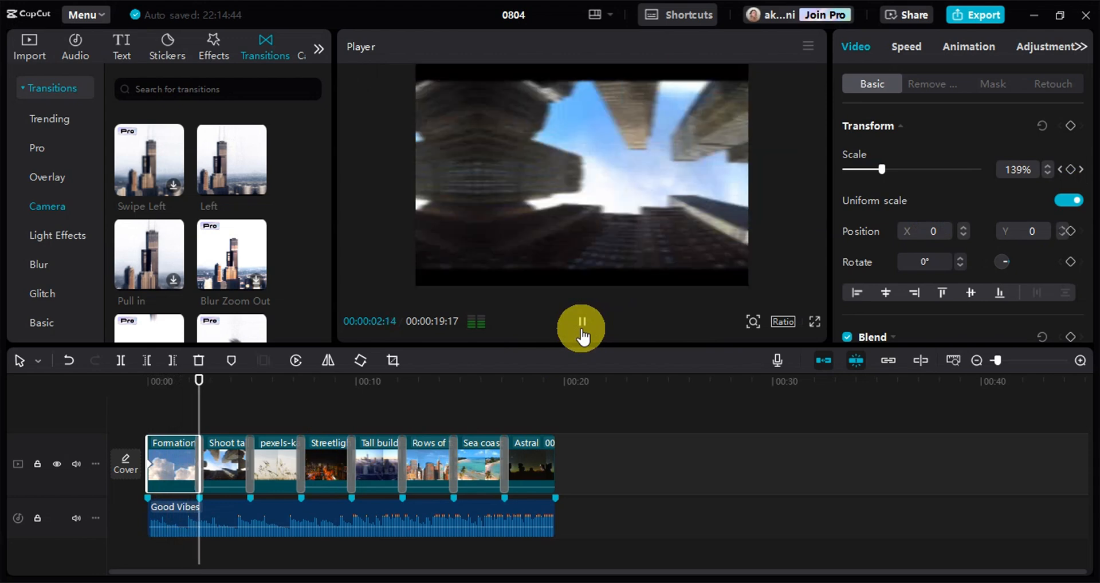
pyautogui.click(226, 461)
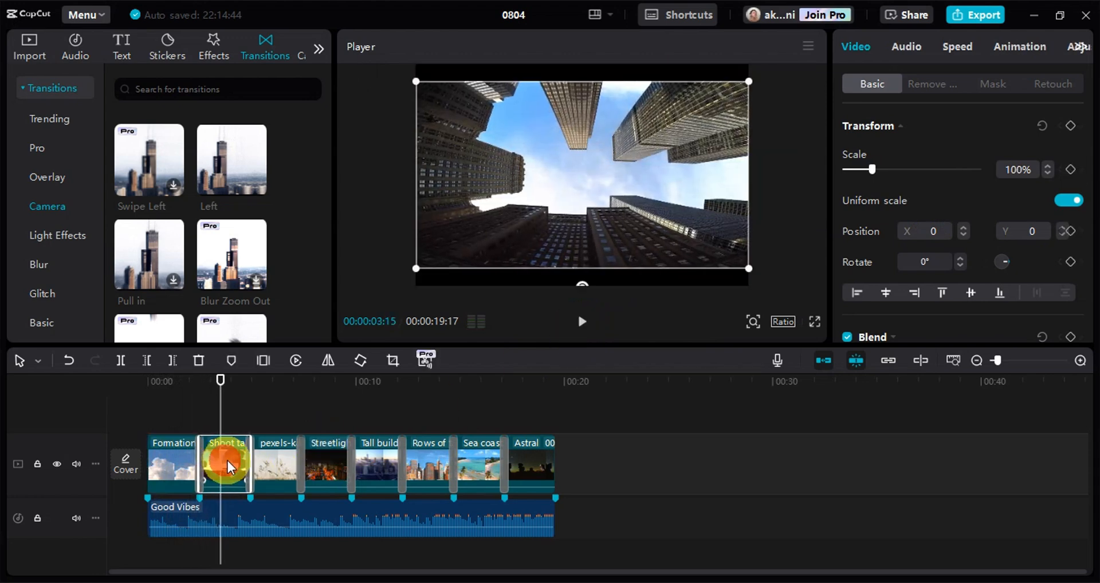
pyautogui.click(1069, 169)
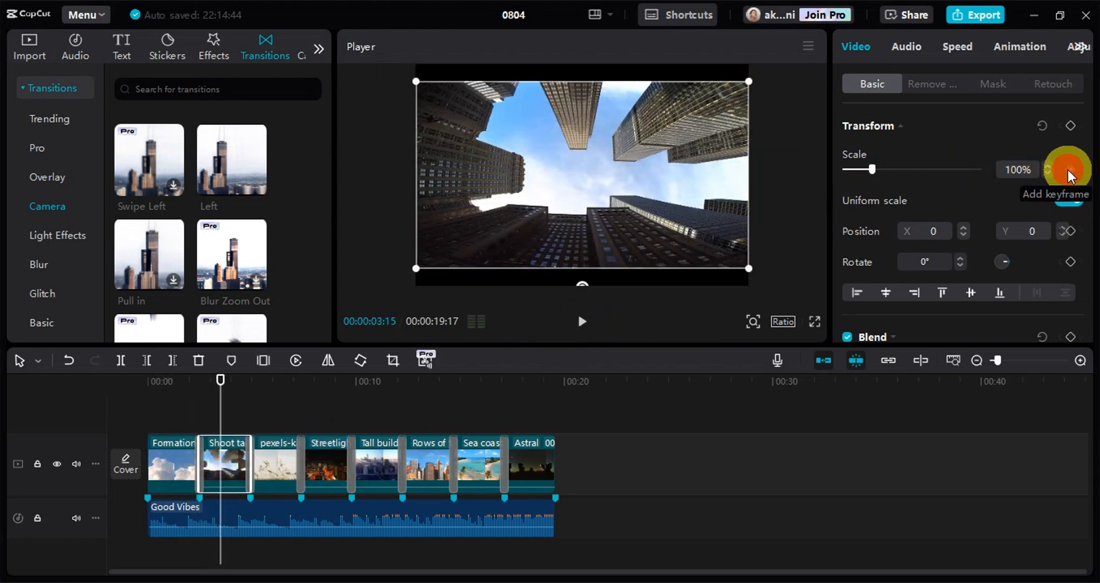
pyautogui.moveTo(873, 171); pyautogui.dragTo(879, 170)
pyautogui.hotkey('ctrl', 'z')
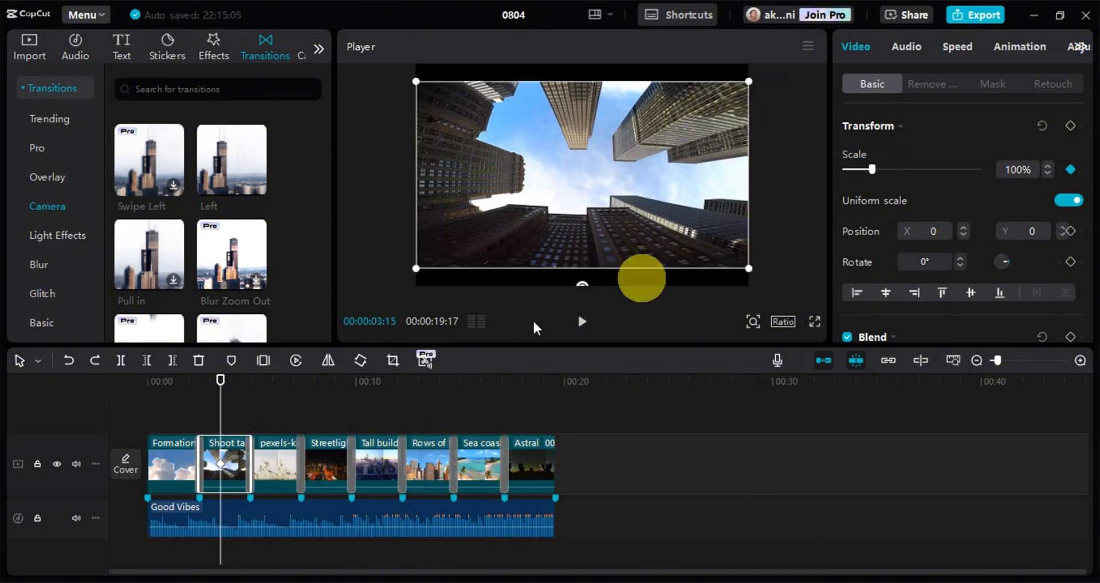
# - Add a second scale keyframe to the Shoot tall clip at 00:00:04:28, set its scale to 152%, and preview the zoom
pyautogui.moveTo(219, 399); pyautogui.dragTo(254, 404)
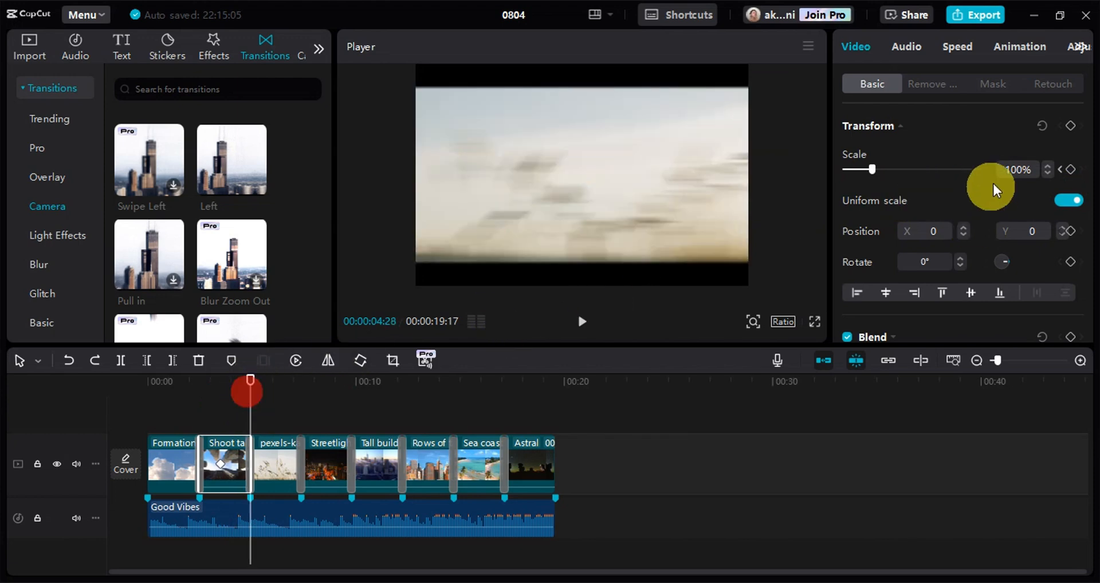
pyautogui.click(1069, 169)
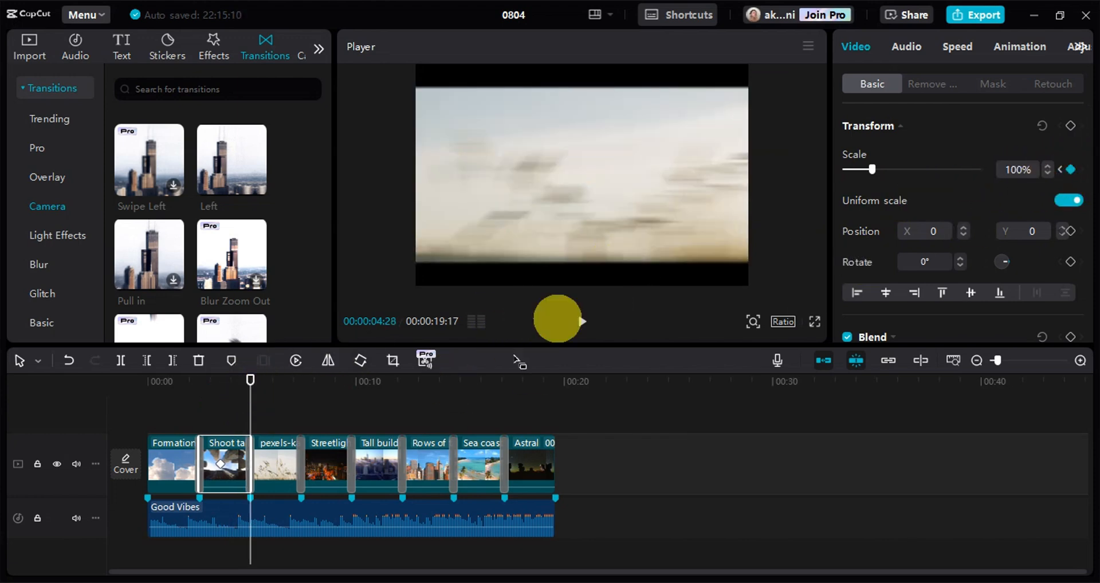
pyautogui.moveTo(877, 171); pyautogui.dragTo(888, 169)
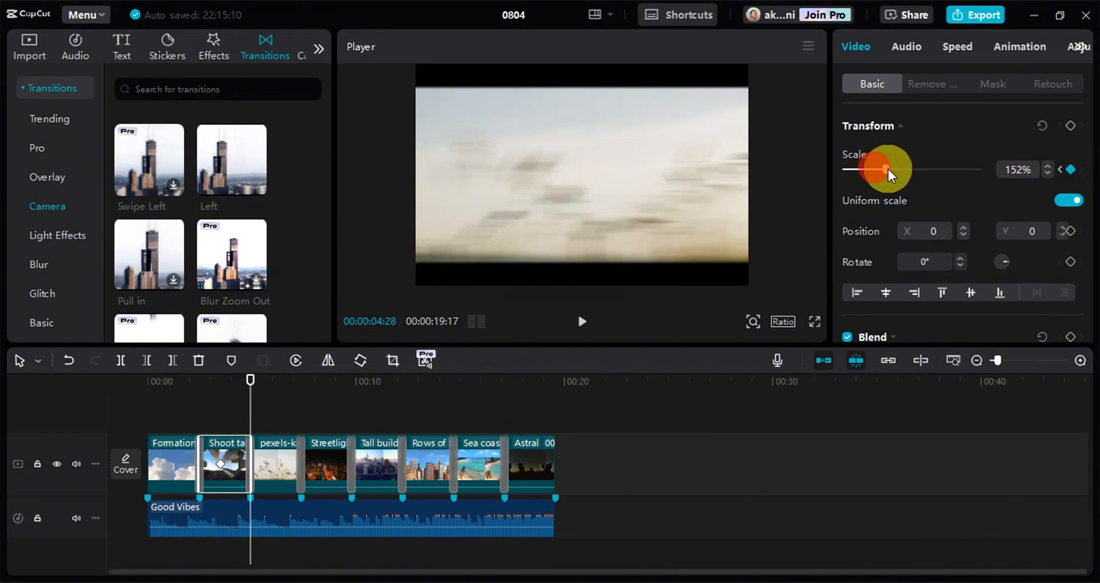
pyautogui.click(216, 386)
pyautogui.press('space')
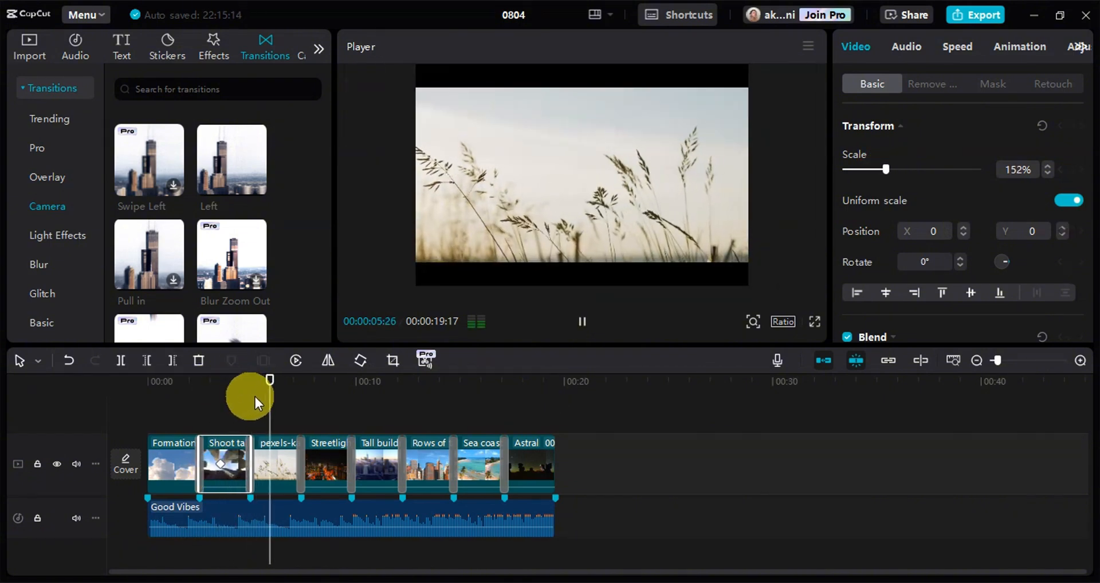
# - Add a scale keyframe at 100% to the pexels-karol clip at 00:00:04:28
pyautogui.click(275, 392)
pyautogui.moveTo(275, 403); pyautogui.dragTo(250, 395)
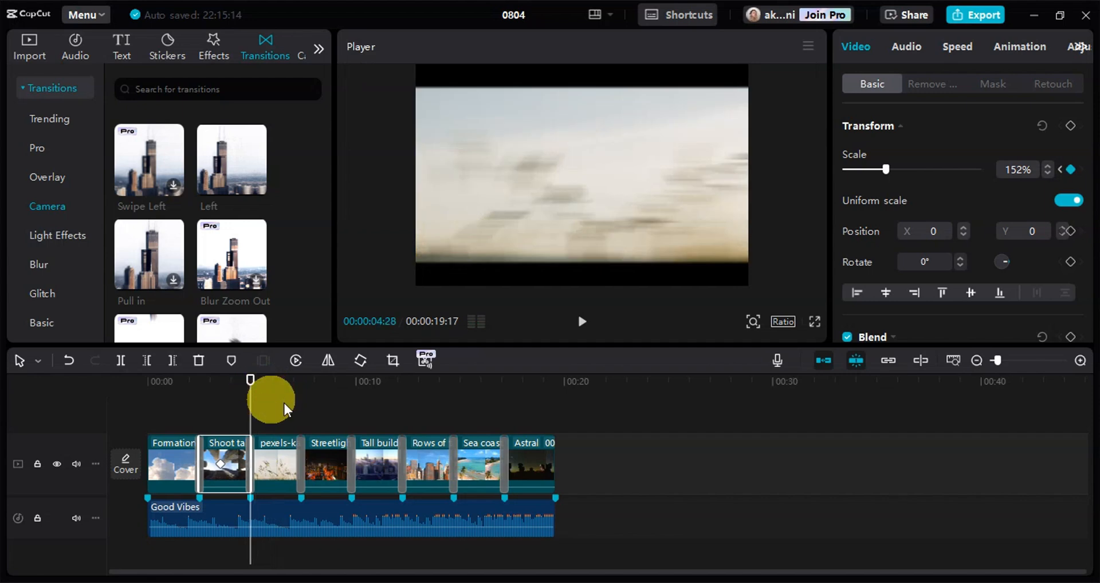
pyautogui.click(275, 468)
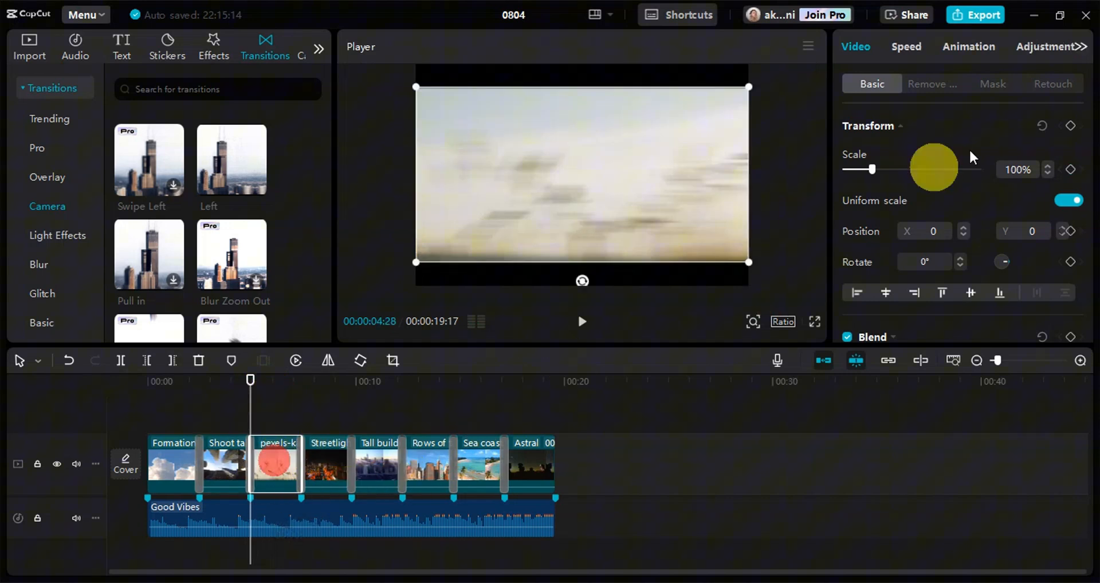
pyautogui.click(1070, 169)
pyautogui.moveTo(872, 170); pyautogui.dragTo(883, 171)
pyautogui.hotkey('ctrl', 'z')
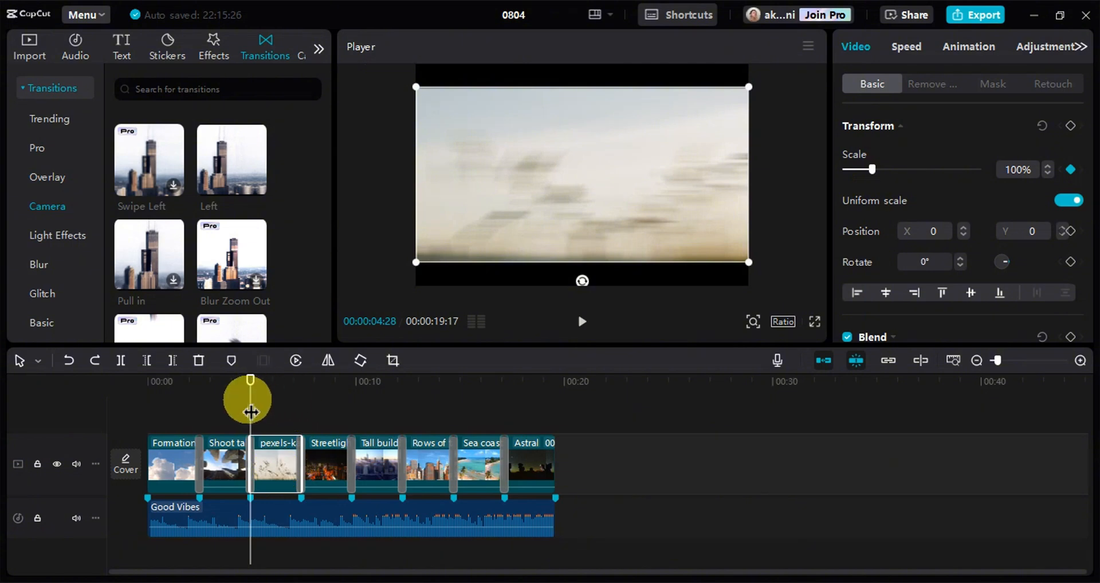
# - Add a 100% scale keyframe to the pexels-karol clip at 00:00:07:11, set its first keyframe to 152%, and preview the zoom-out
pyautogui.moveTo(246, 398); pyautogui.dragTo(301, 417)
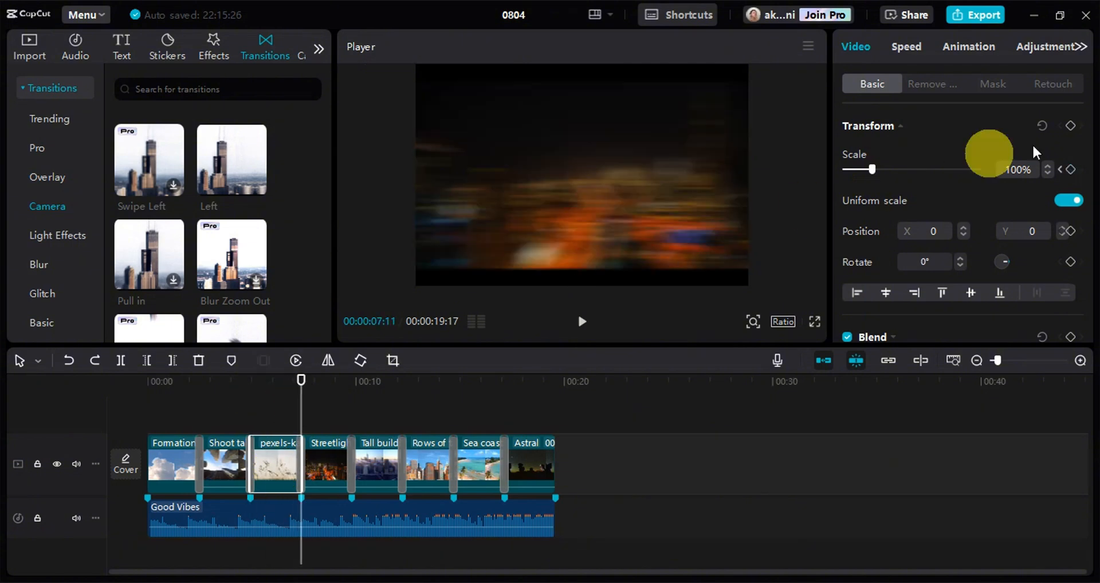
pyautogui.click(1071, 169)
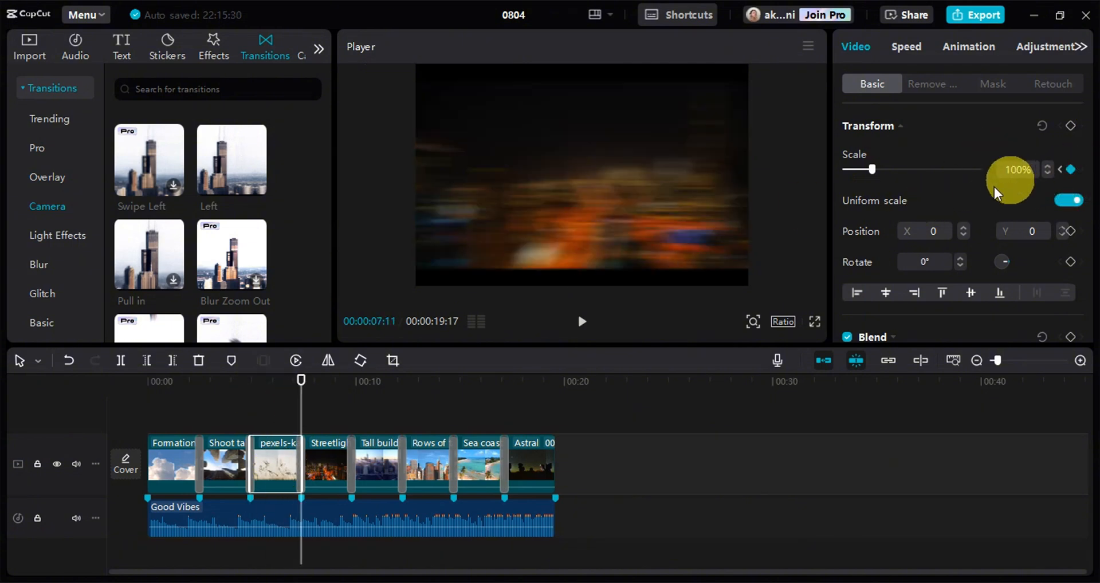
pyautogui.moveTo(301, 412); pyautogui.dragTo(252, 429)
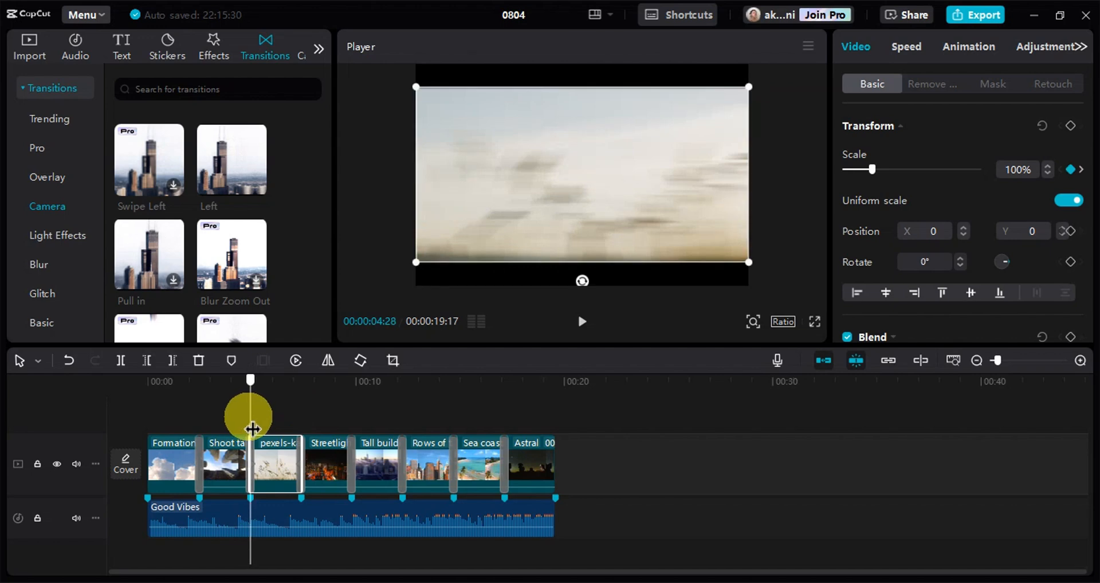
pyautogui.moveTo(888, 169); pyautogui.dragTo(886, 167)
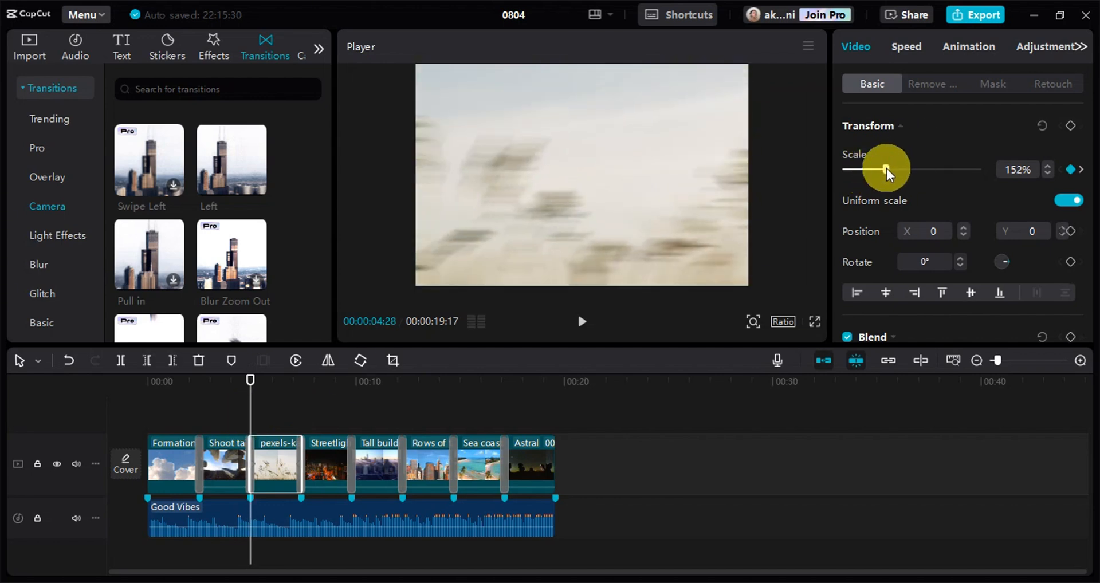
pyautogui.click(238, 394)
pyautogui.press('space')
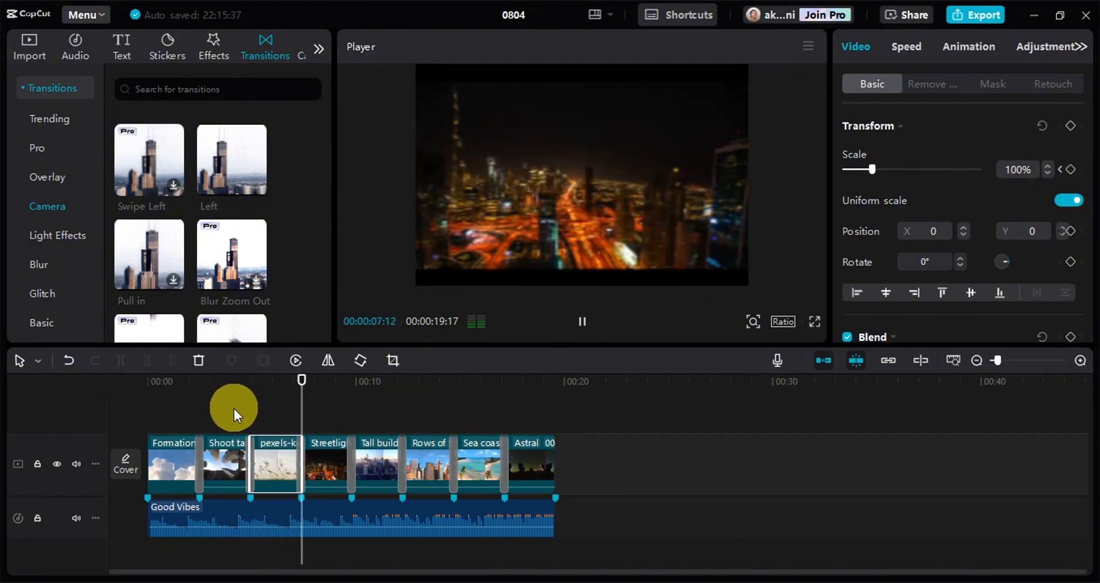
# - Add a scale keyframe at 100% to the Streetlight clip at 00:00:07:11
pyautogui.click(324, 470)
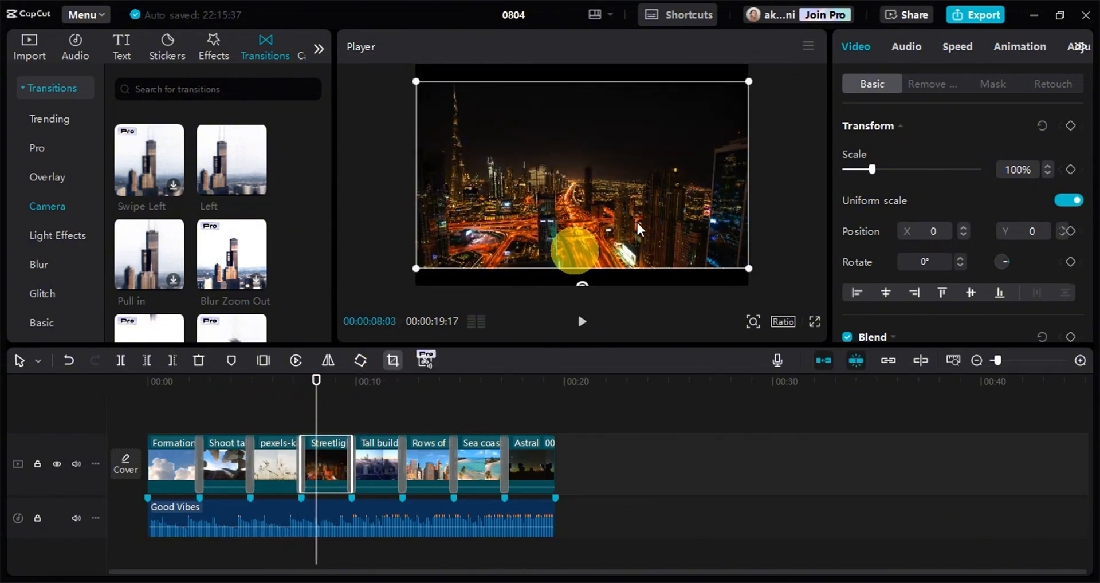
pyautogui.click(301, 395)
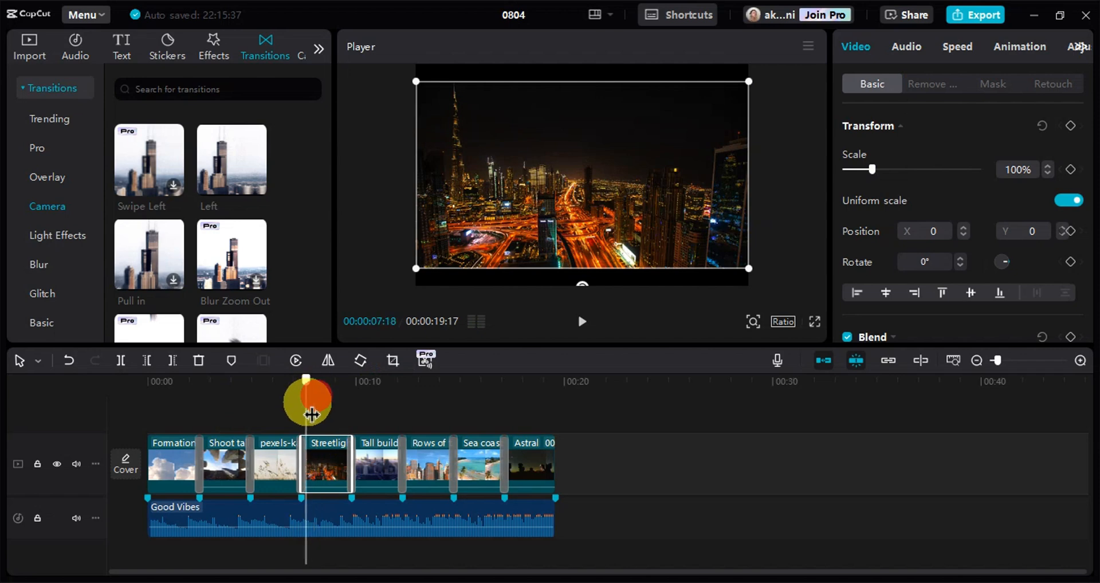
pyautogui.click(1071, 169)
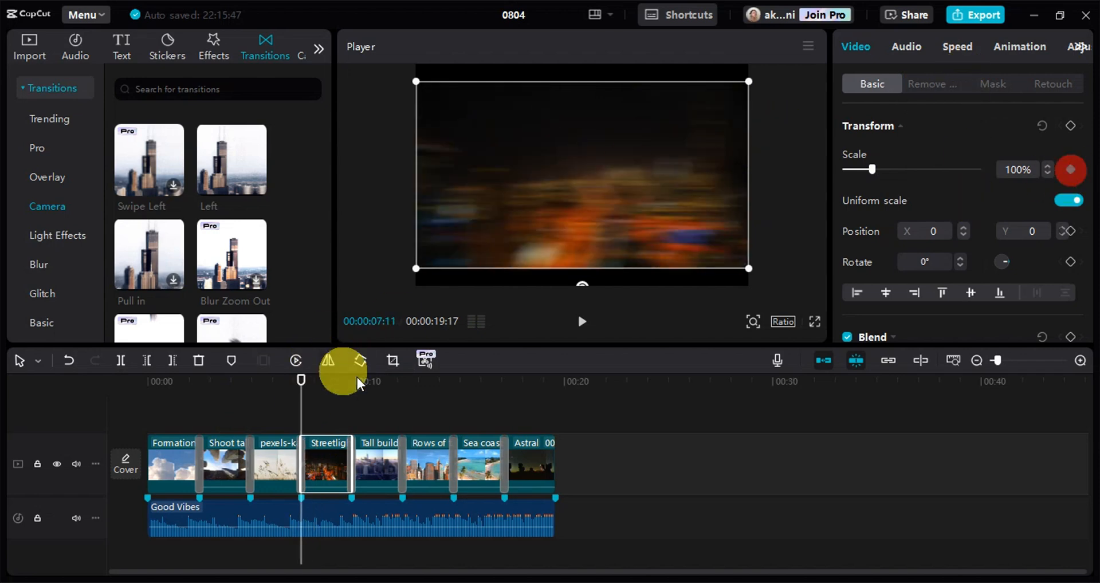
# - Add a second scale keyframe at 220% to the Streetlight clip at 00:00:09:24, and select the Tall buildings clip
pyautogui.moveTo(300, 401); pyautogui.dragTo(351, 398)
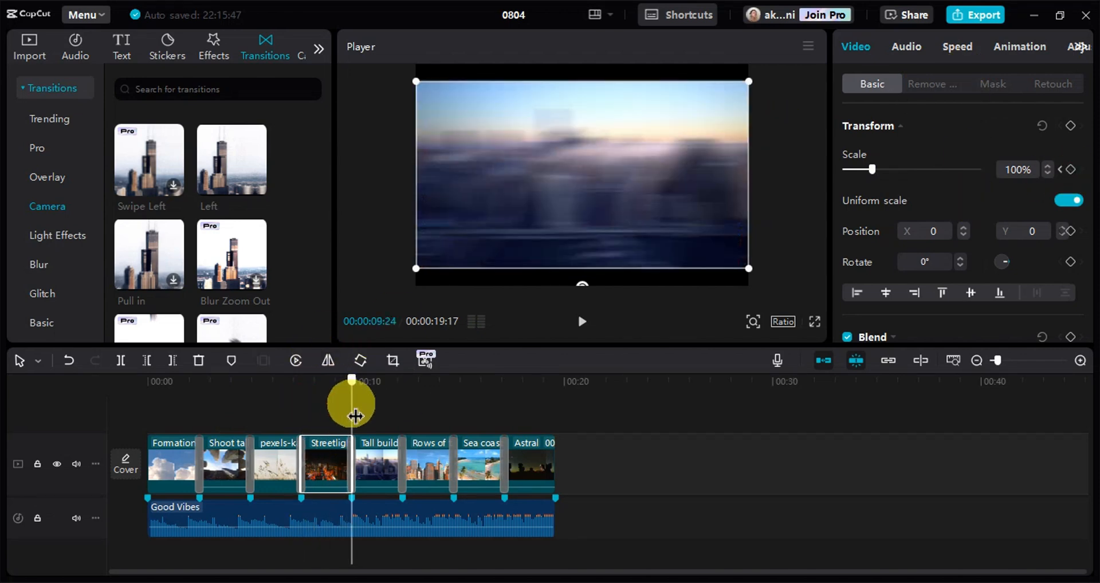
pyautogui.click(1070, 169)
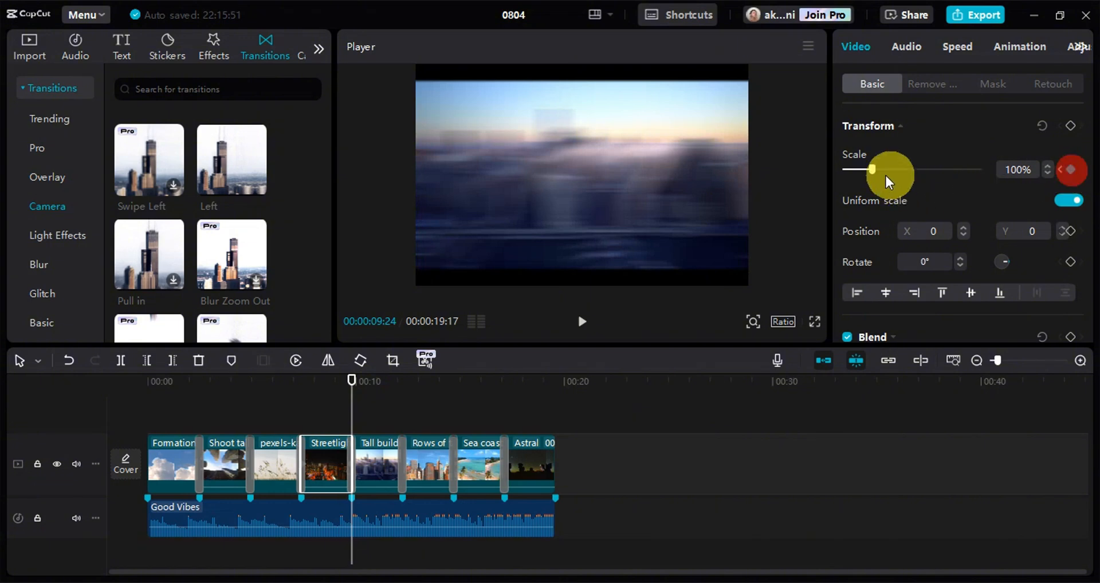
pyautogui.moveTo(873, 170); pyautogui.dragTo(904, 174)
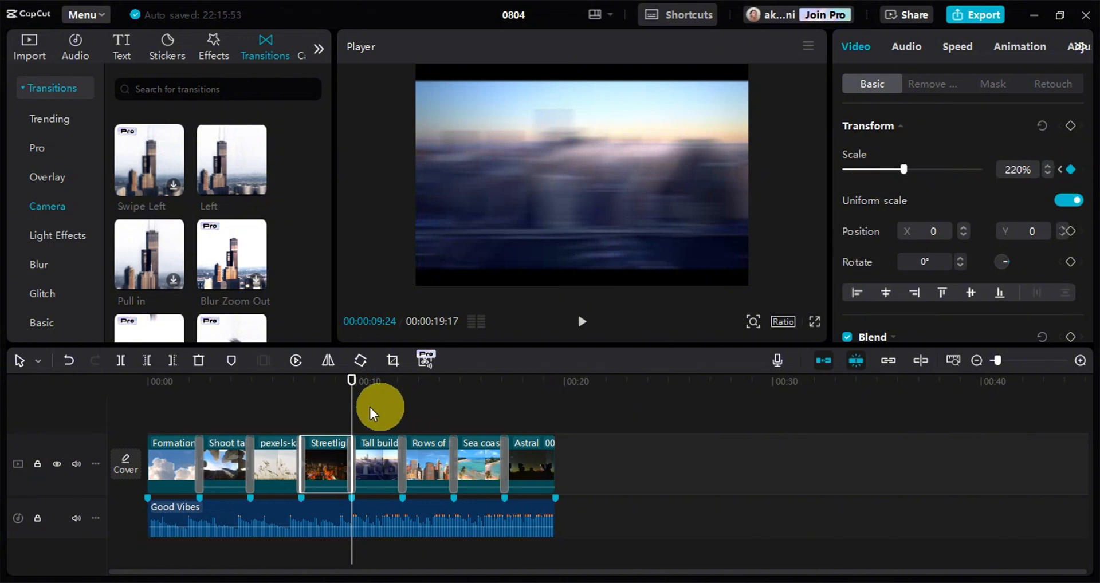
pyautogui.click(1060, 170)
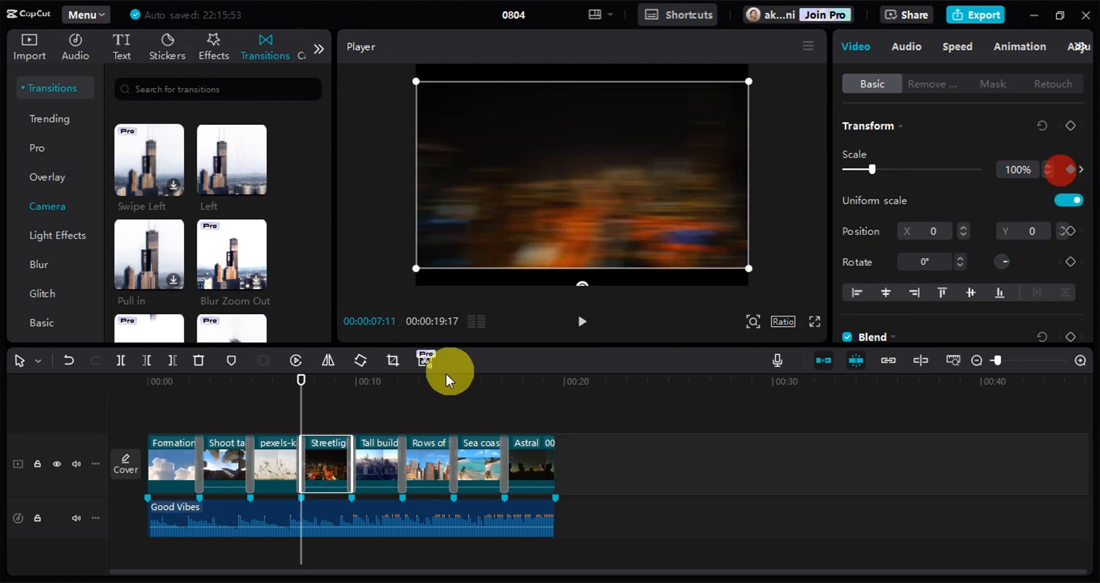
pyautogui.click(382, 456)
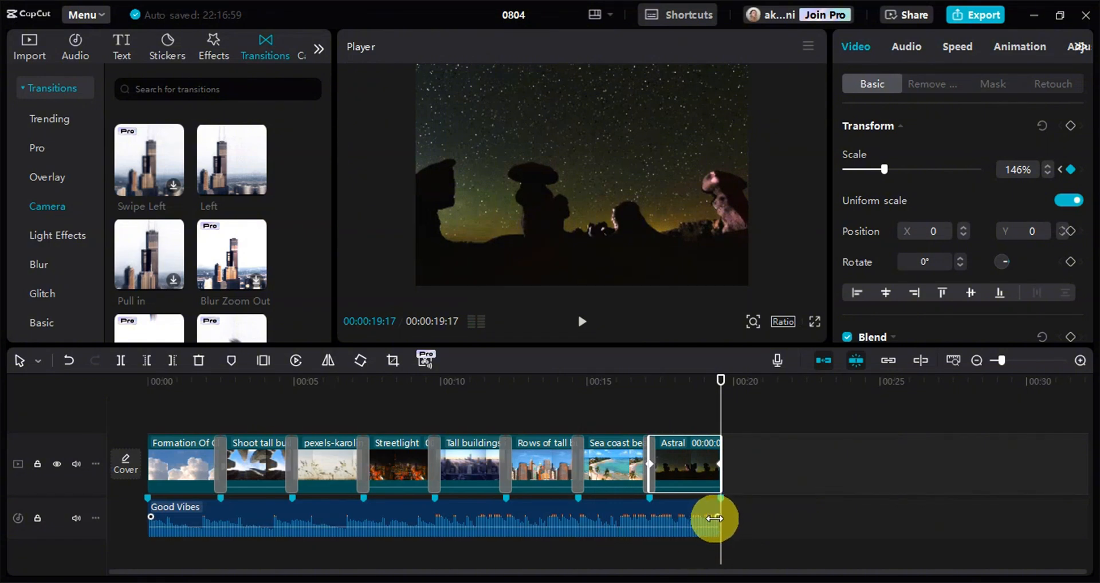
# - Set both fade in and fade out of the Good Vibes music track to 0.5 s and enable noise reduction
pyautogui.click(715, 519)
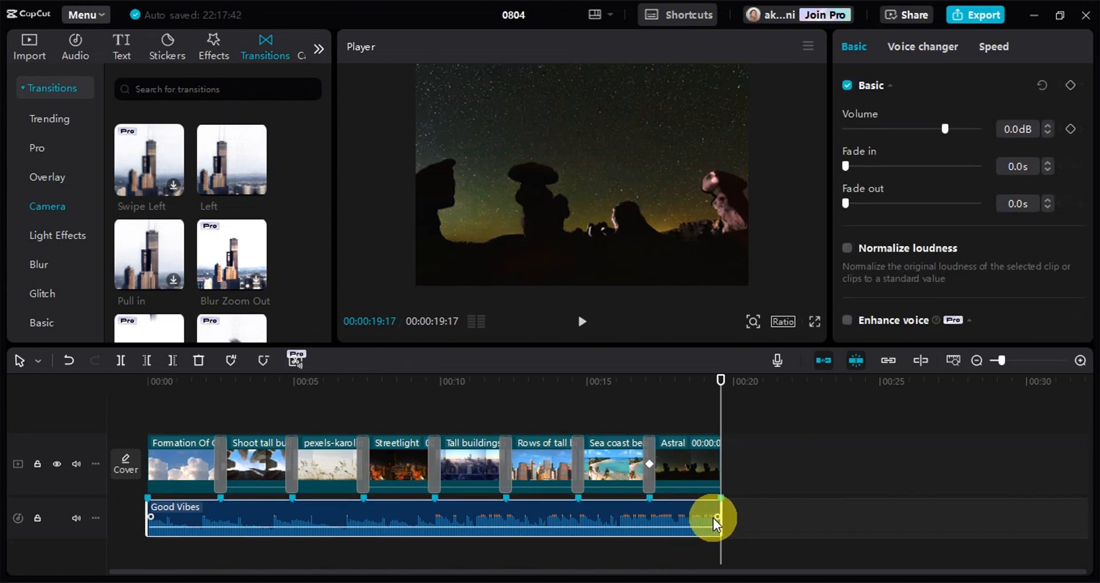
pyautogui.moveTo(714, 516); pyautogui.dragTo(700, 516)
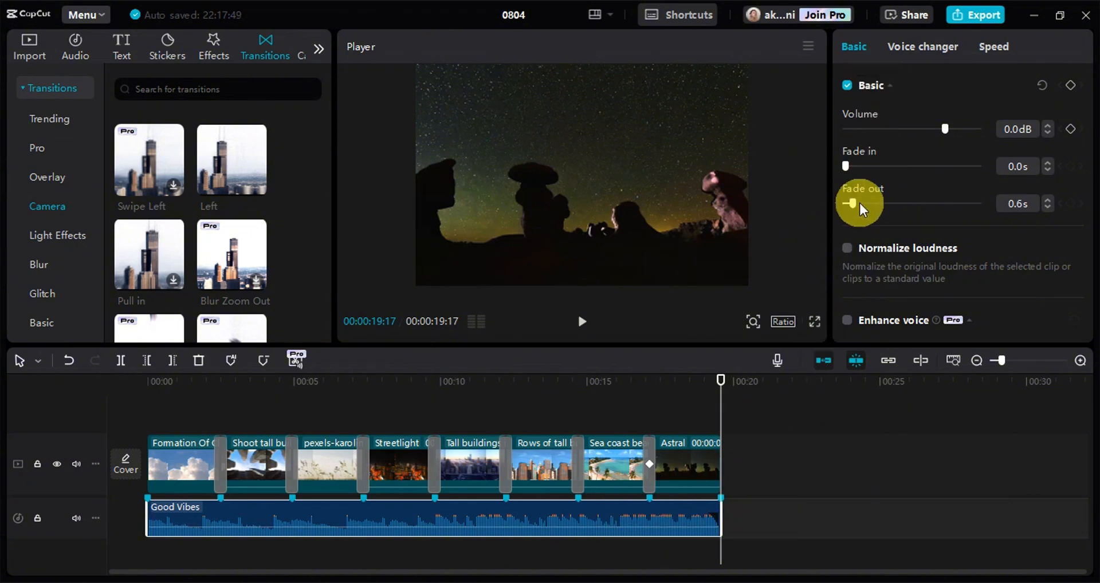
pyautogui.moveTo(859, 202); pyautogui.dragTo(857, 204)
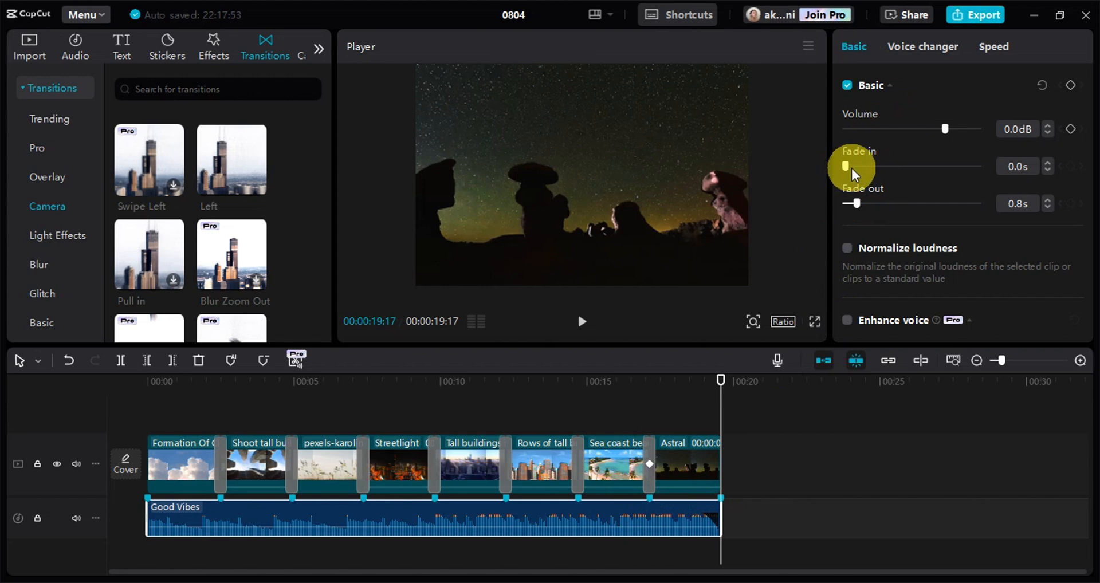
pyautogui.moveTo(851, 167); pyautogui.dragTo(853, 166)
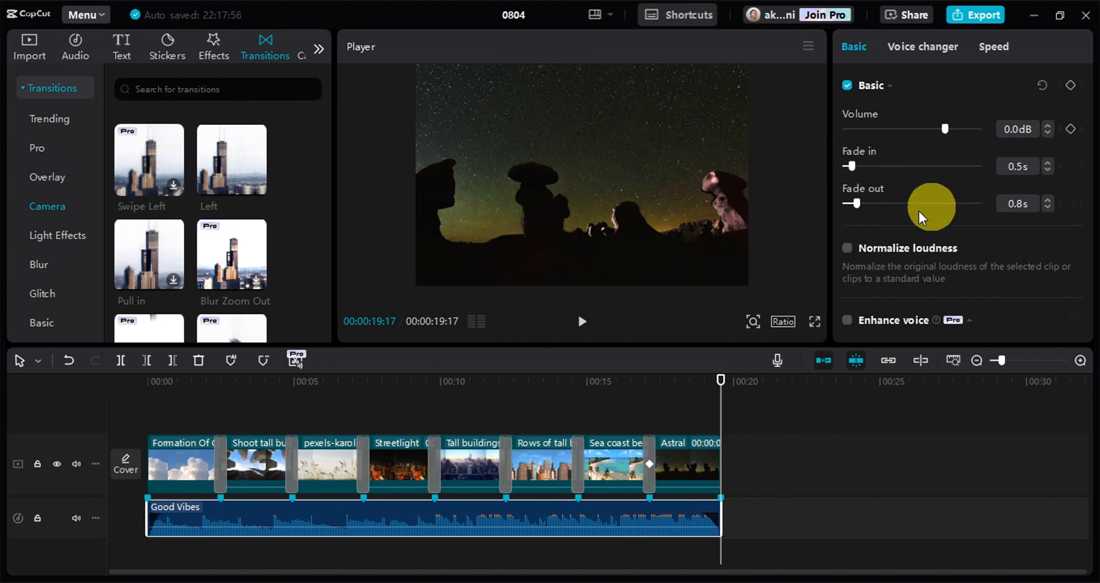
pyautogui.moveTo(857, 204); pyautogui.dragTo(851, 204)
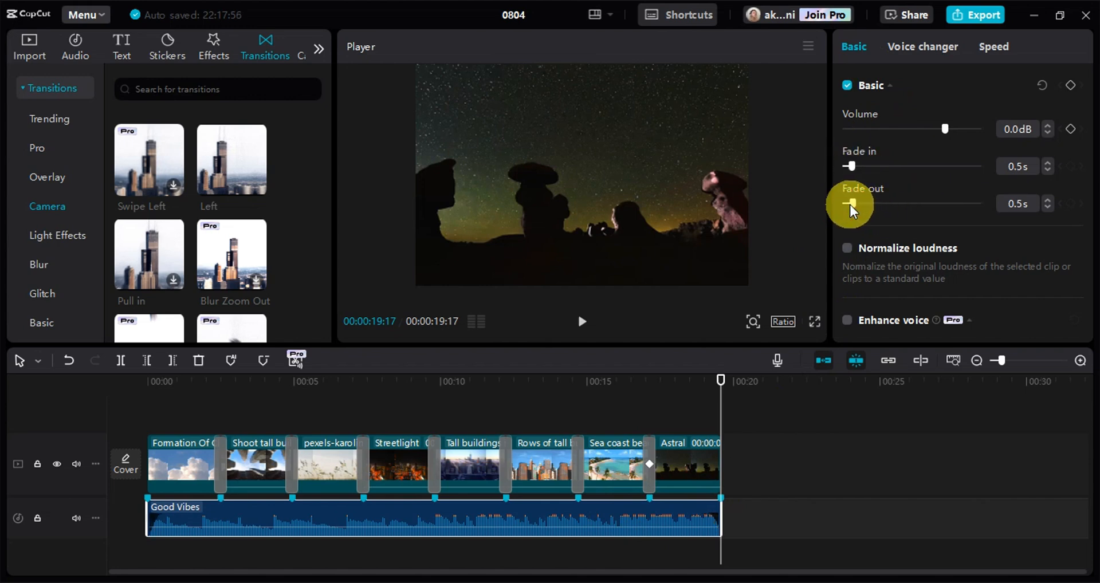
pyautogui.scroll(-5, 882, 230)
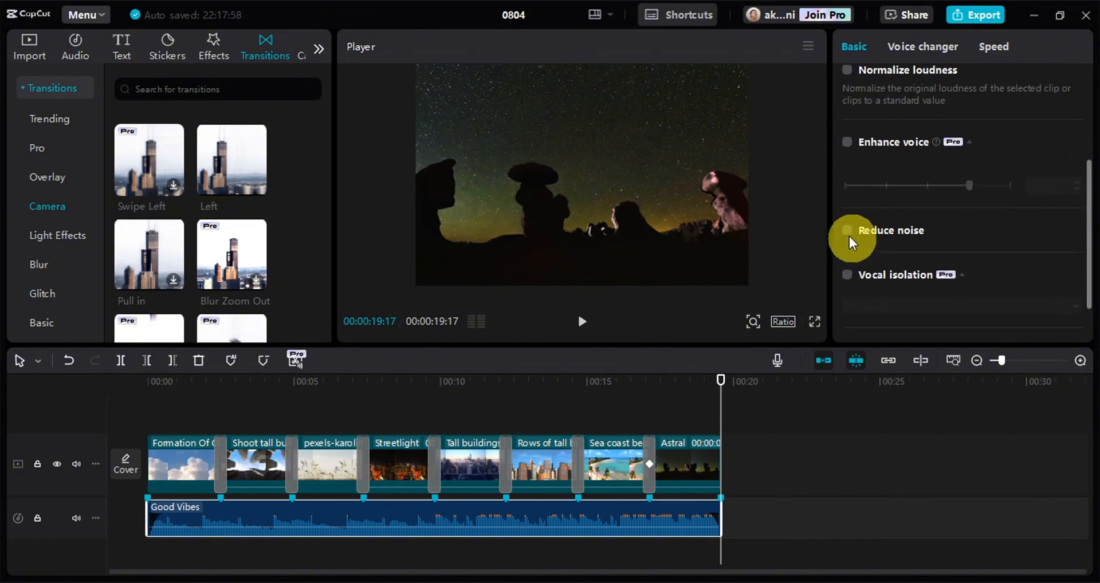
pyautogui.click(849, 235)
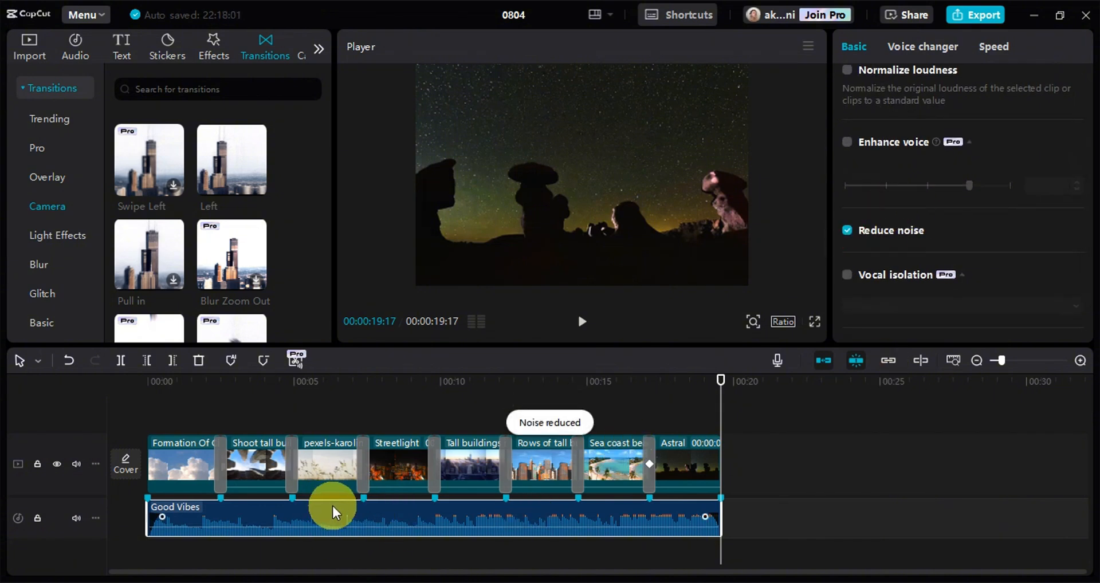
# - Review the basic video settings of the Astral clip near the end of the timeline
pyautogui.click(697, 388)
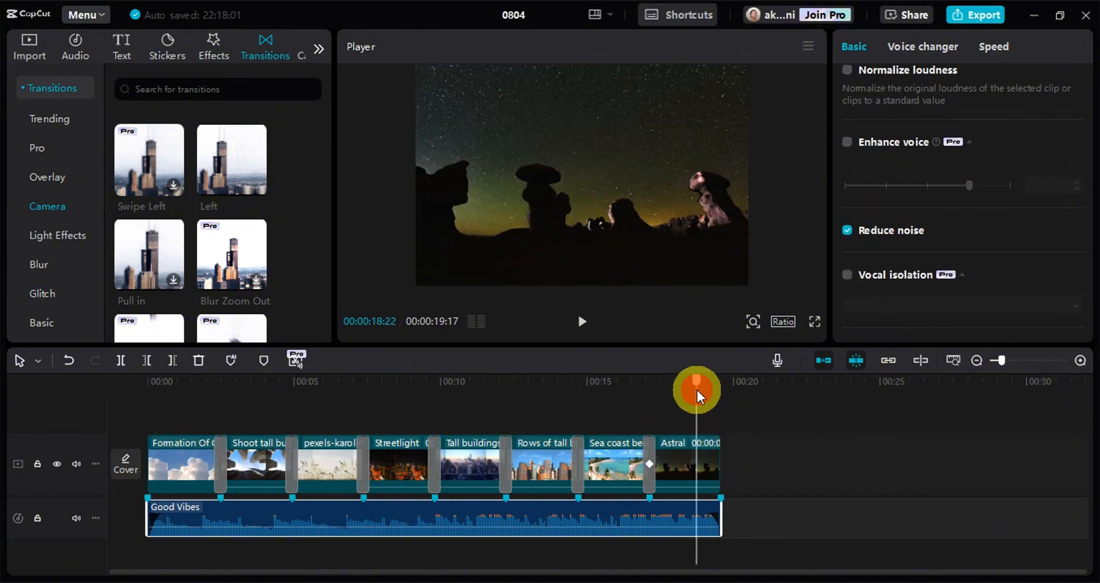
pyautogui.click(678, 471)
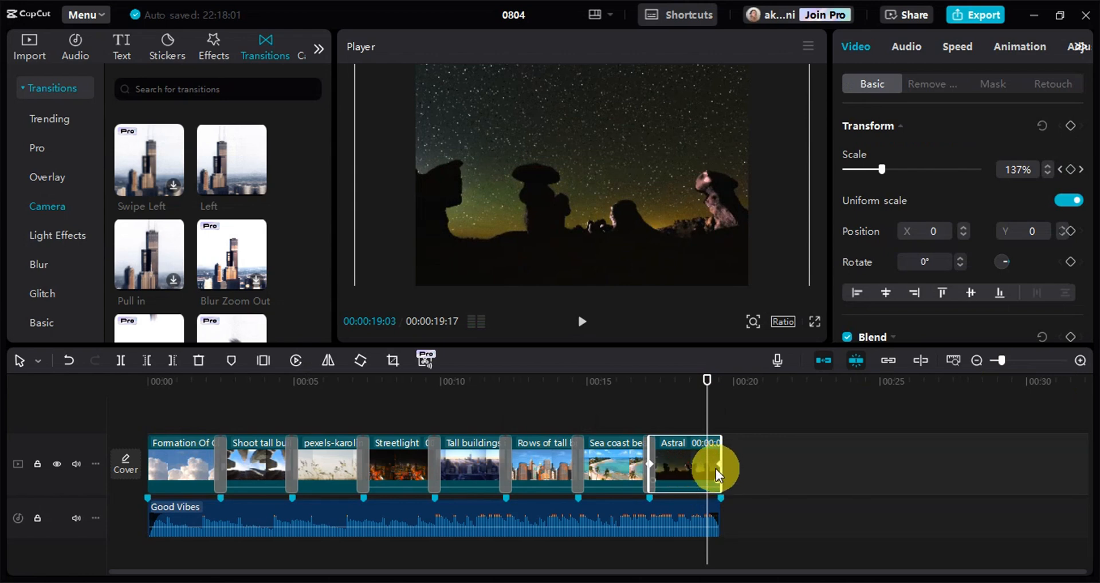
pyautogui.scroll(-10, 940, 187)
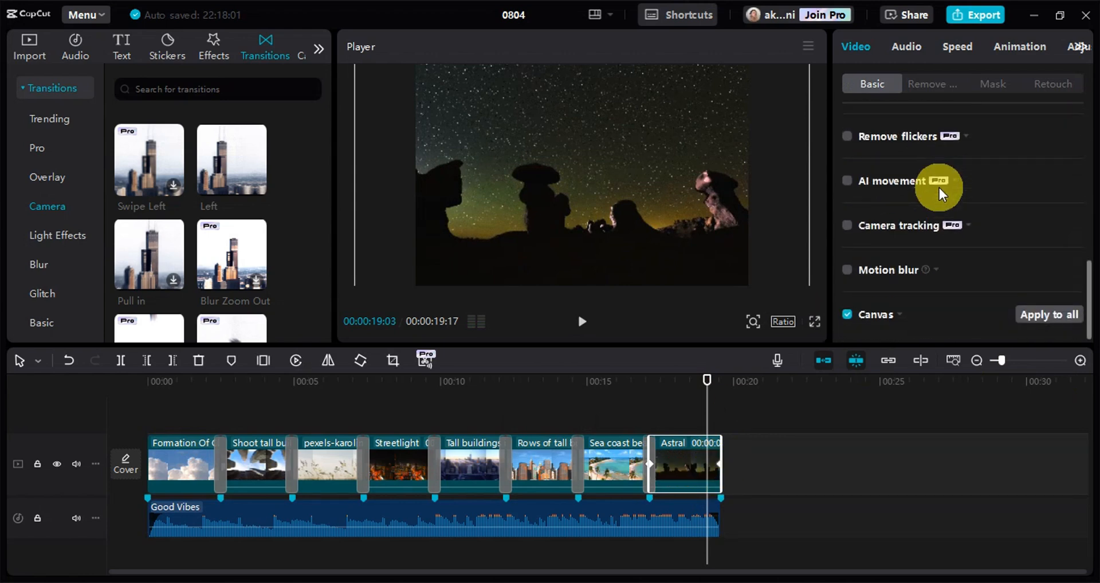
pyautogui.click(863, 91)
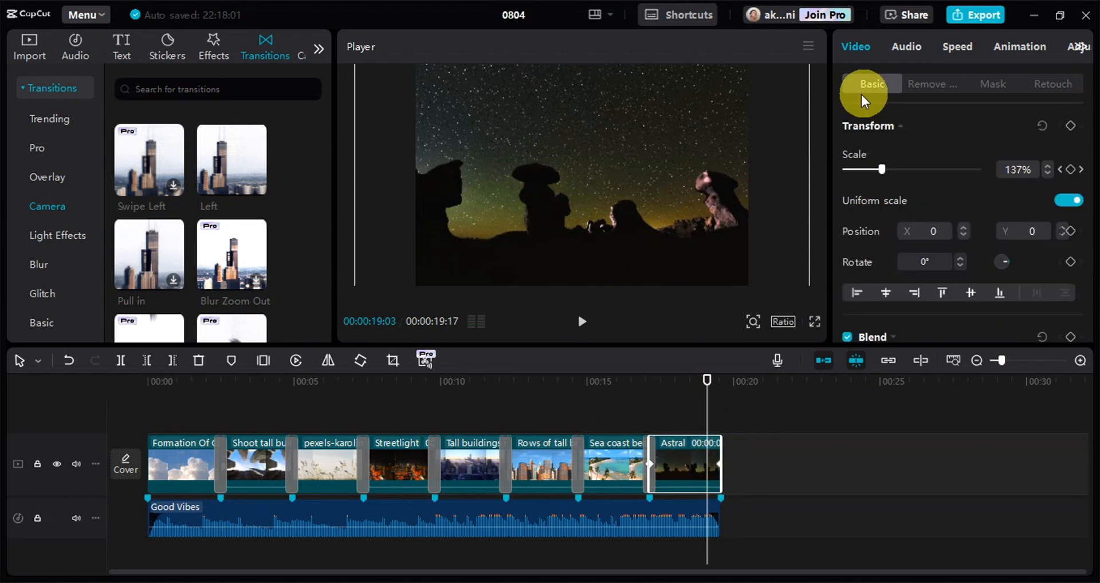
# - Apply the Fade Out exit animation to the Astral clip at the end of the timeline
pyautogui.click(1014, 48)
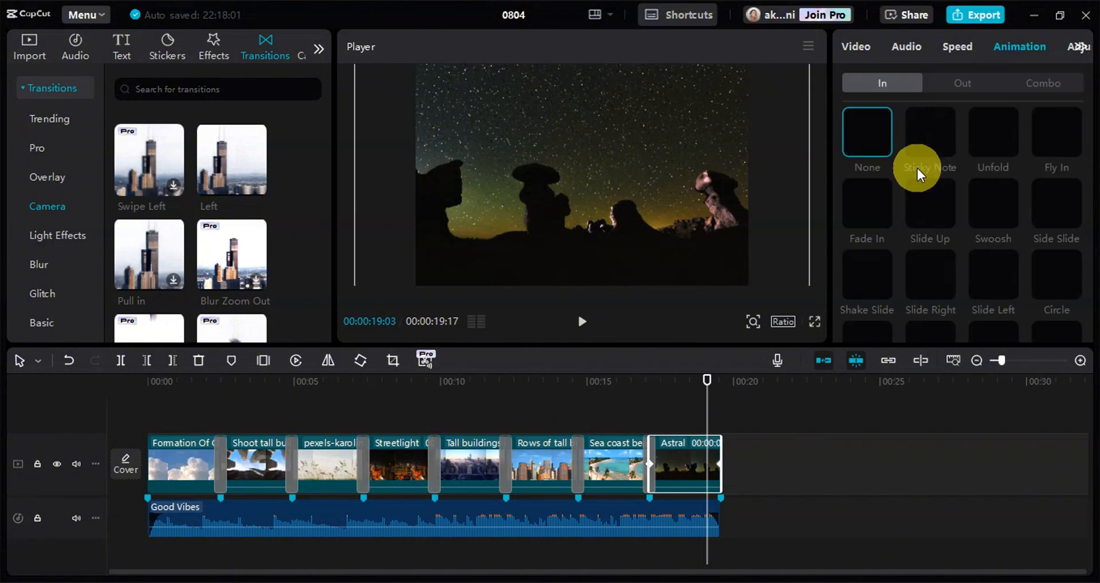
pyautogui.click(978, 81)
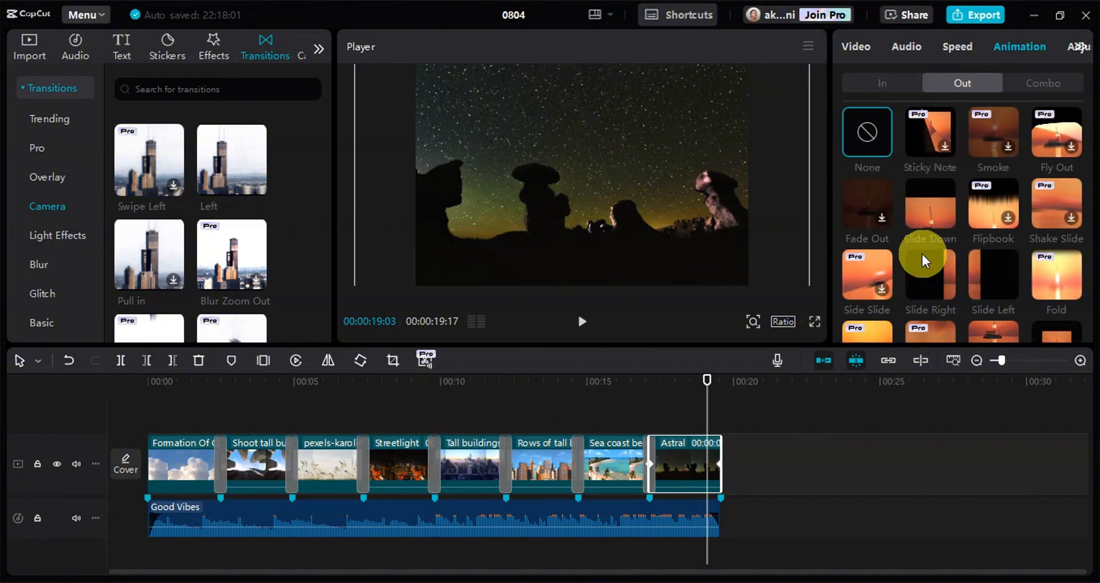
pyautogui.scroll(-2, 917, 172)
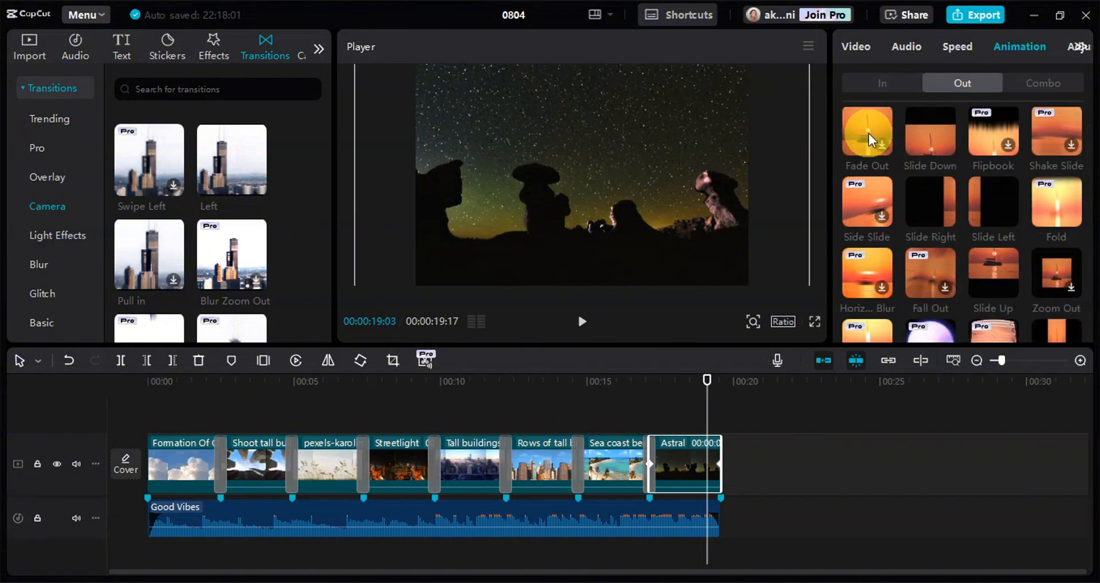
pyautogui.click(888, 136)
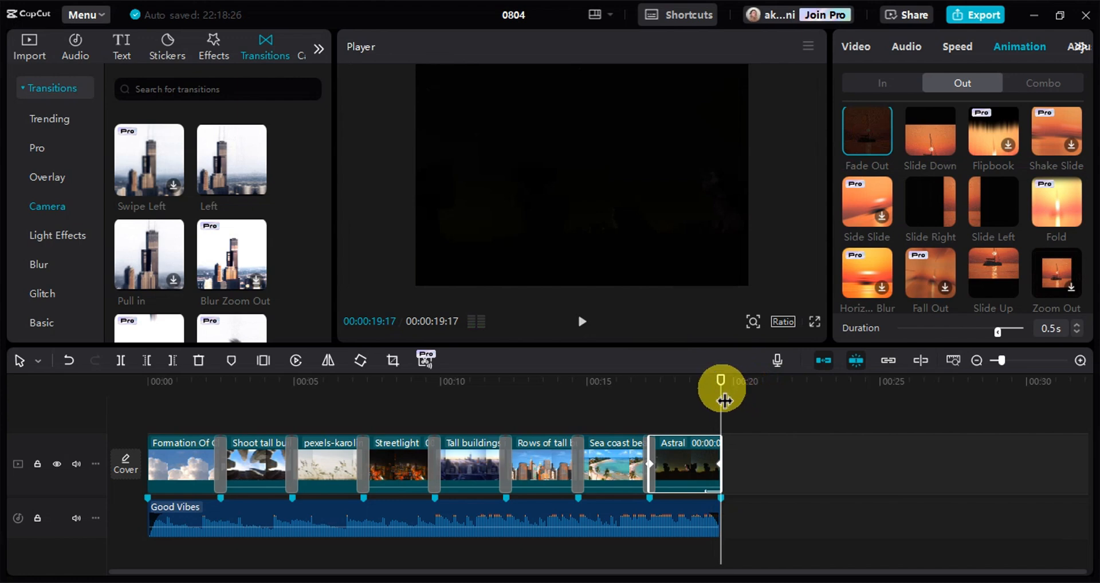
# - Apply the Slide Left entrance animation to the first cloud clip, and play back the beginning and end of the video
pyautogui.moveTo(721, 388); pyautogui.dragTo(143, 396)
pyautogui.click(170, 471)
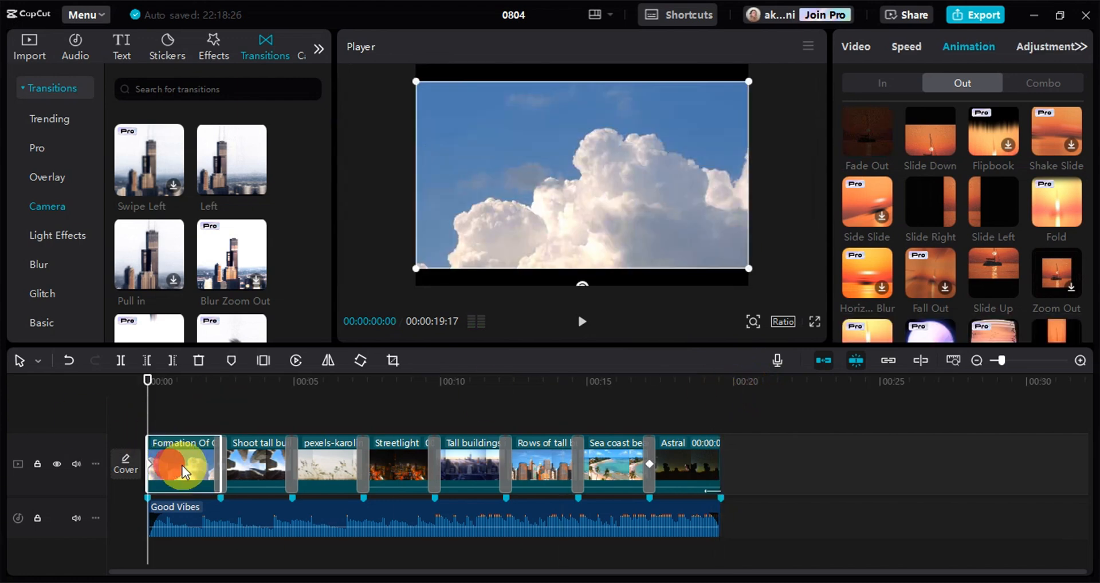
pyautogui.click(890, 85)
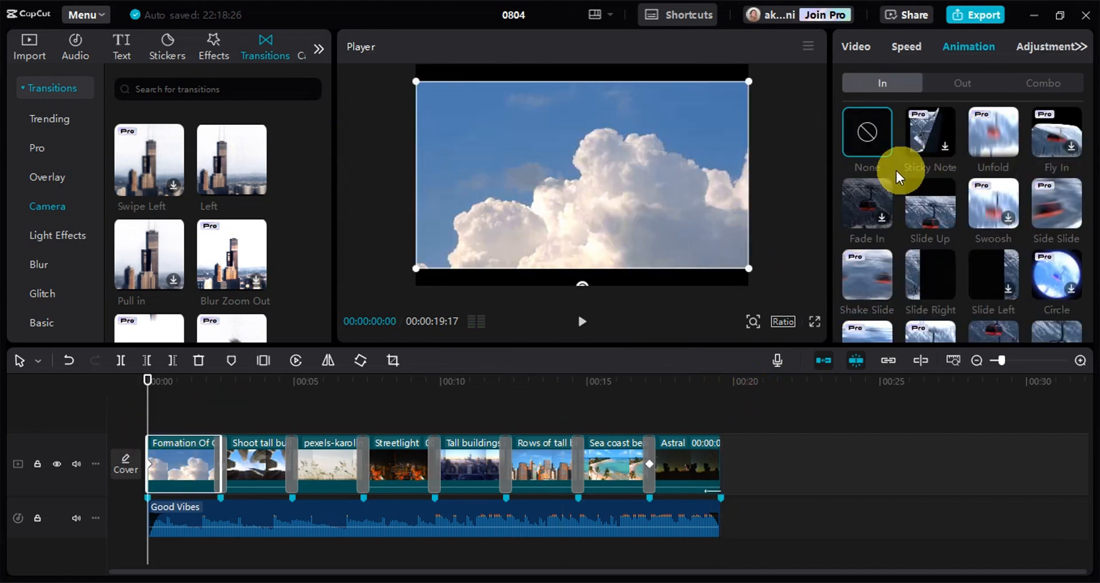
pyautogui.click(988, 268)
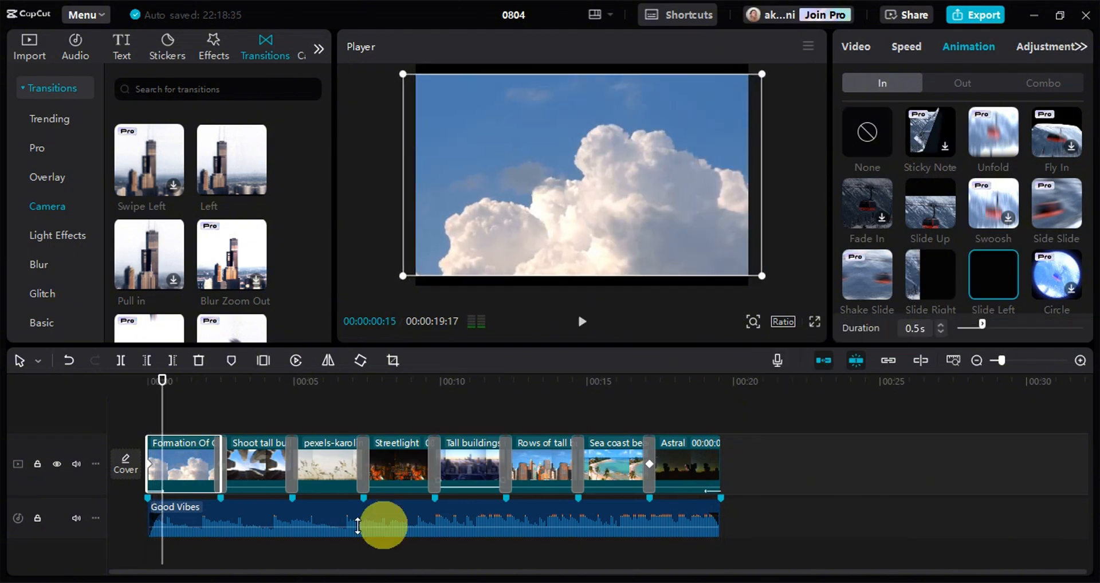
pyautogui.press('space')
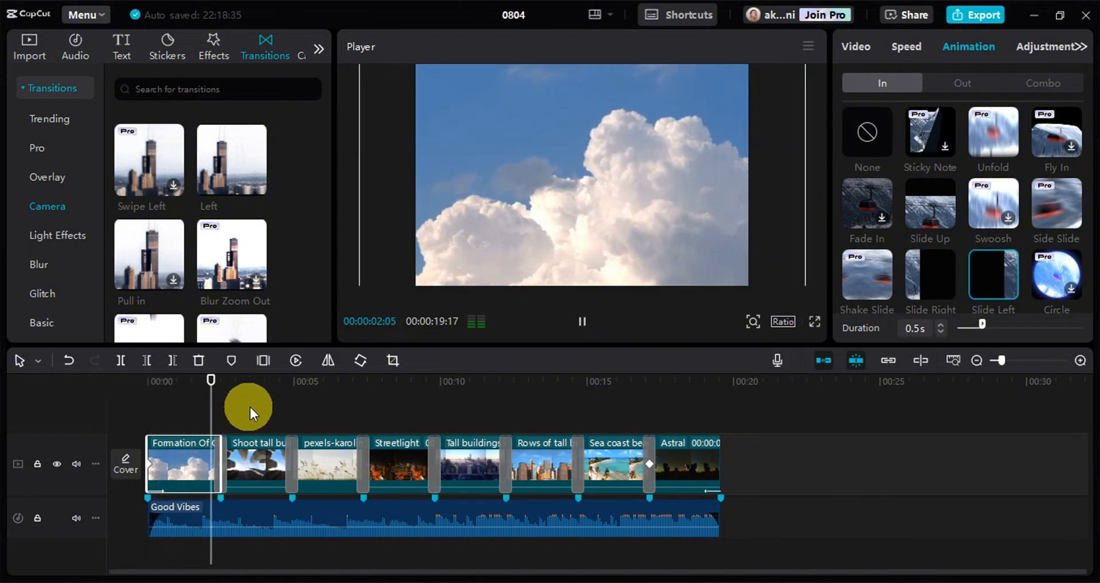
pyautogui.click(699, 388)
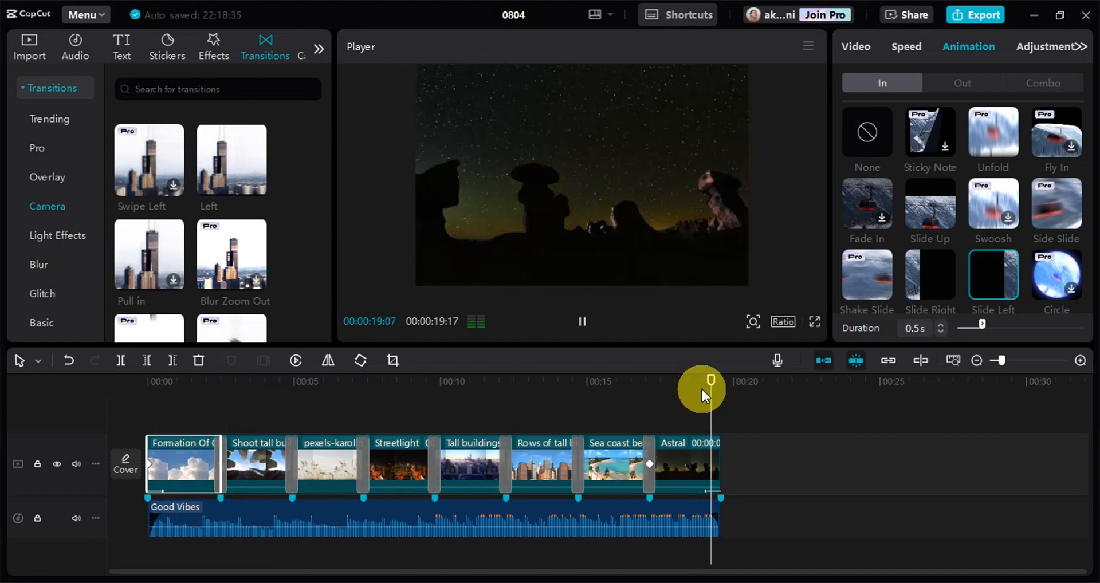